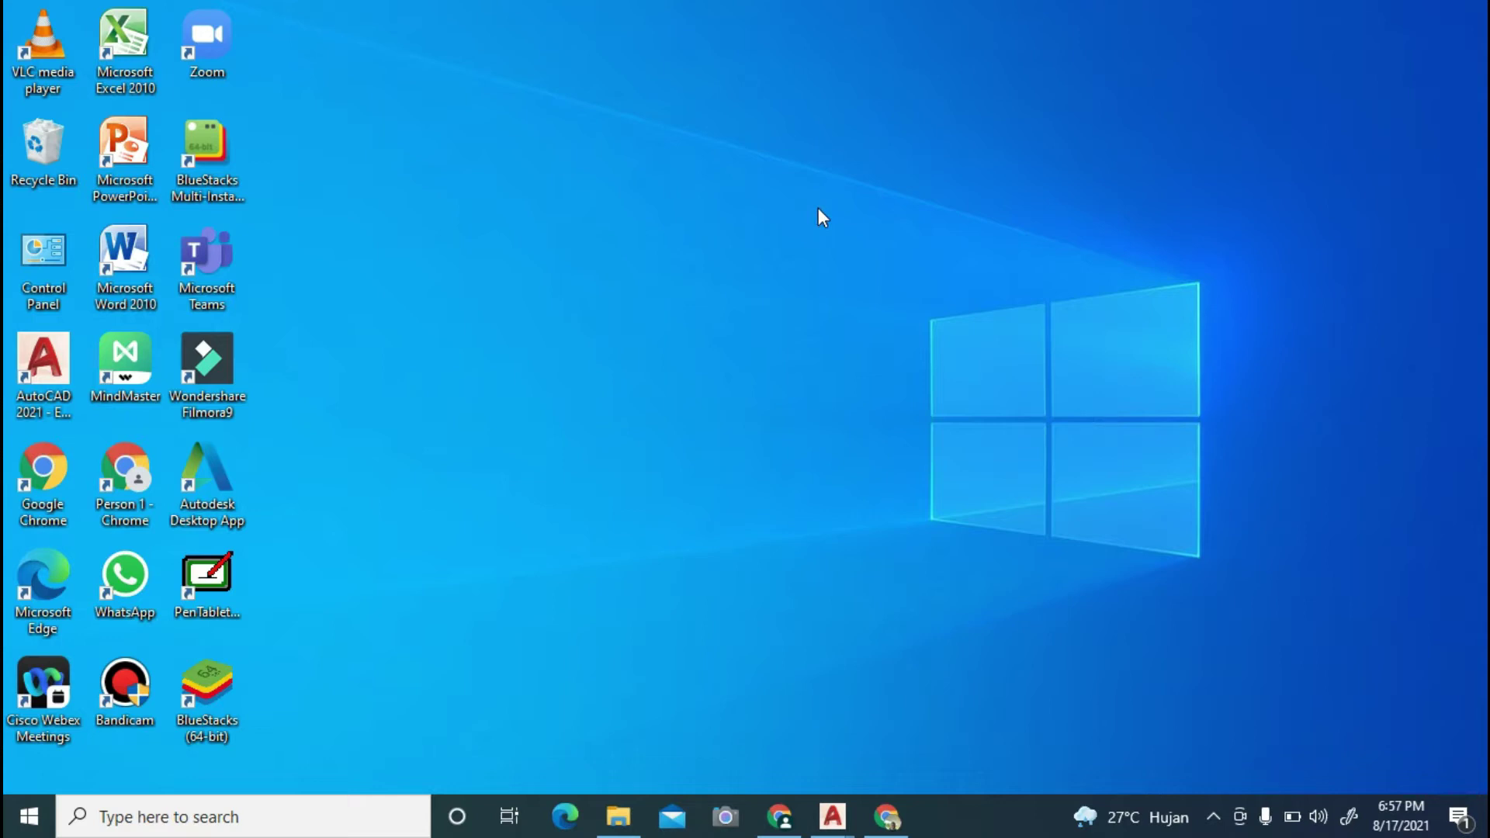
Bring the AutoCAD 2021 window to the front and start a new blank drawing, Drawing1.
right_click(40, 379)
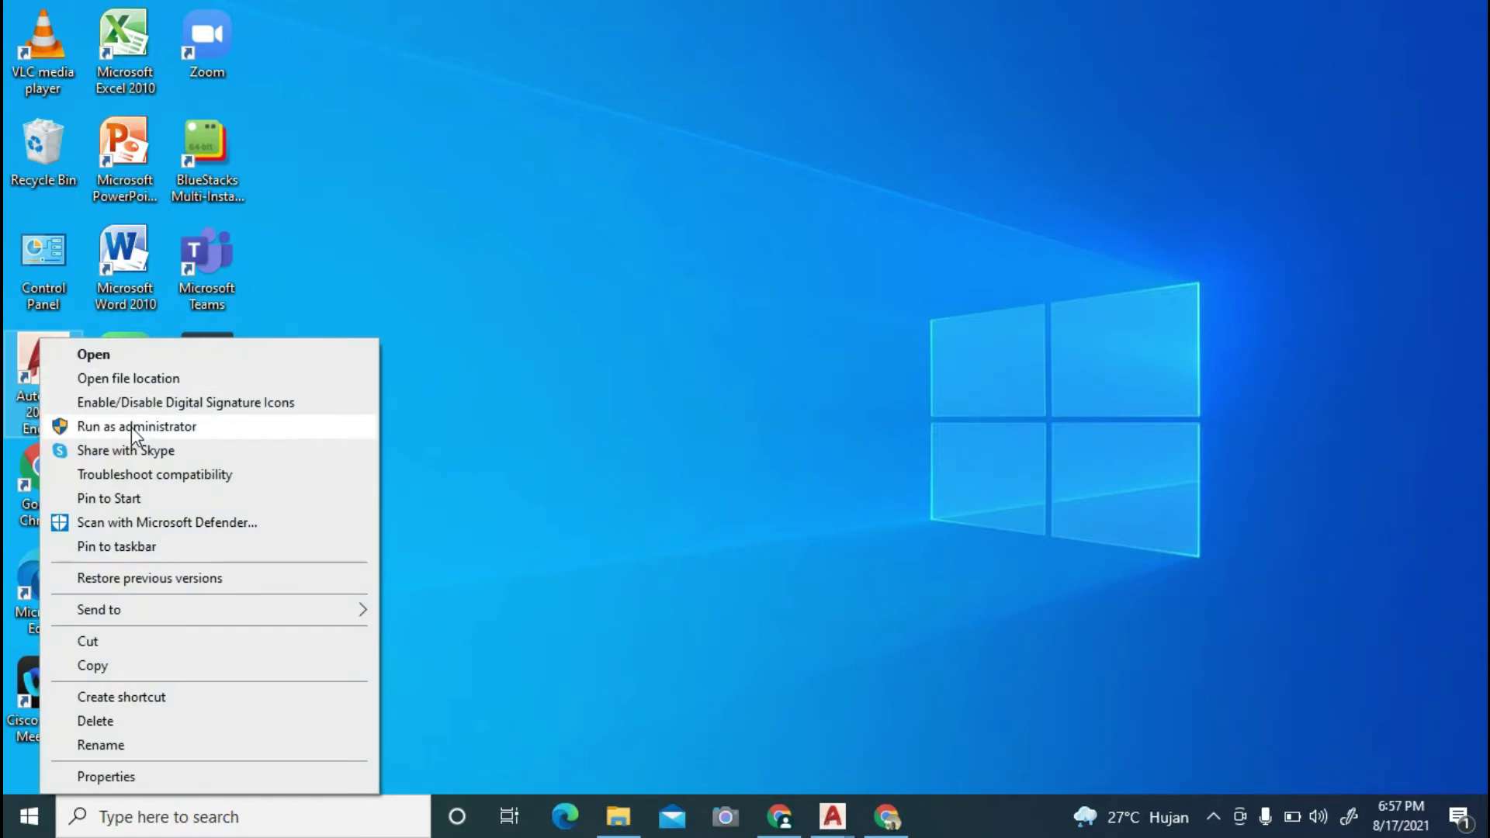
click(500, 455)
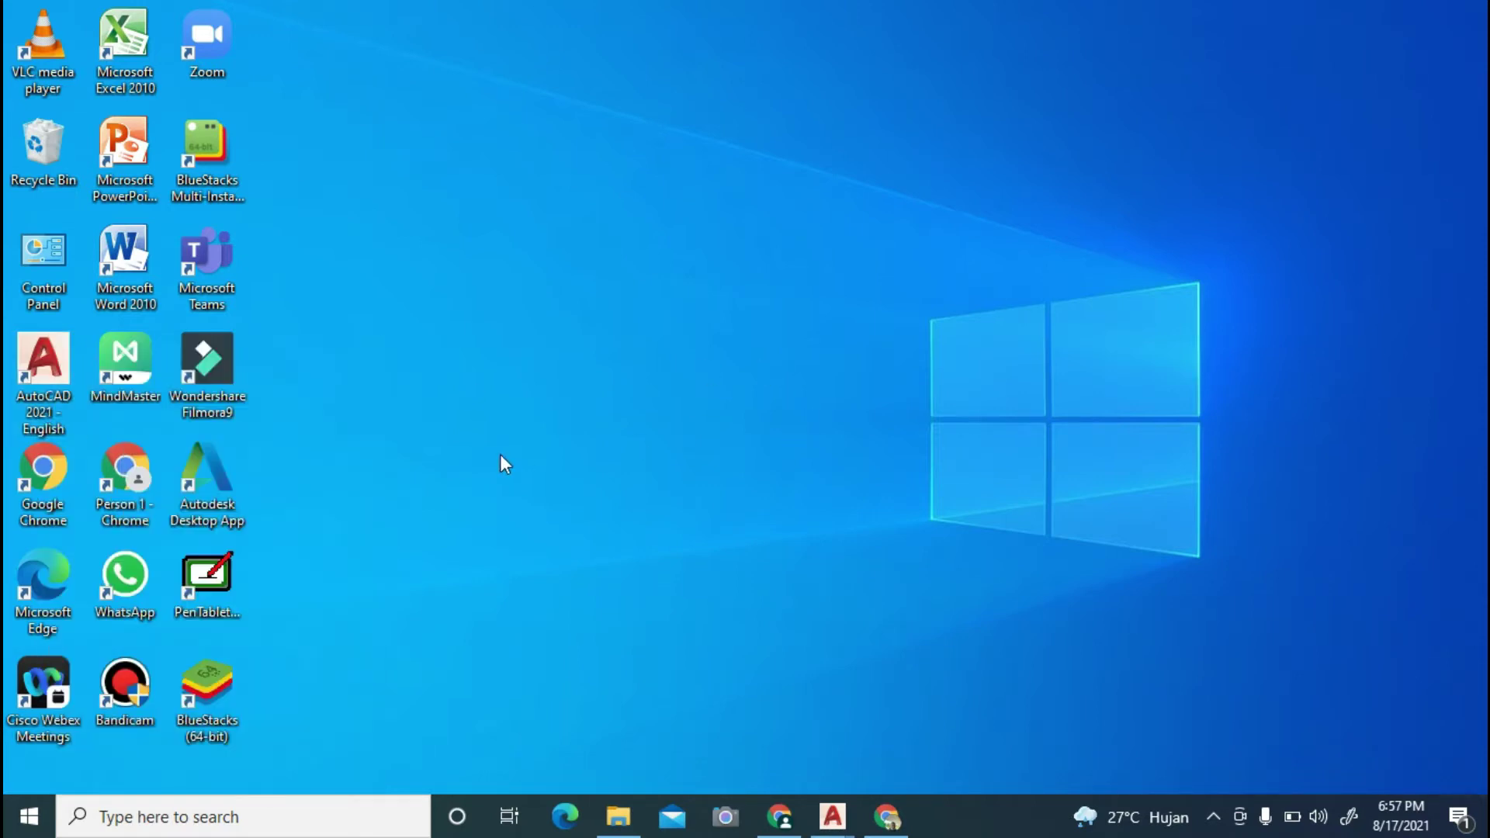
click(831, 813)
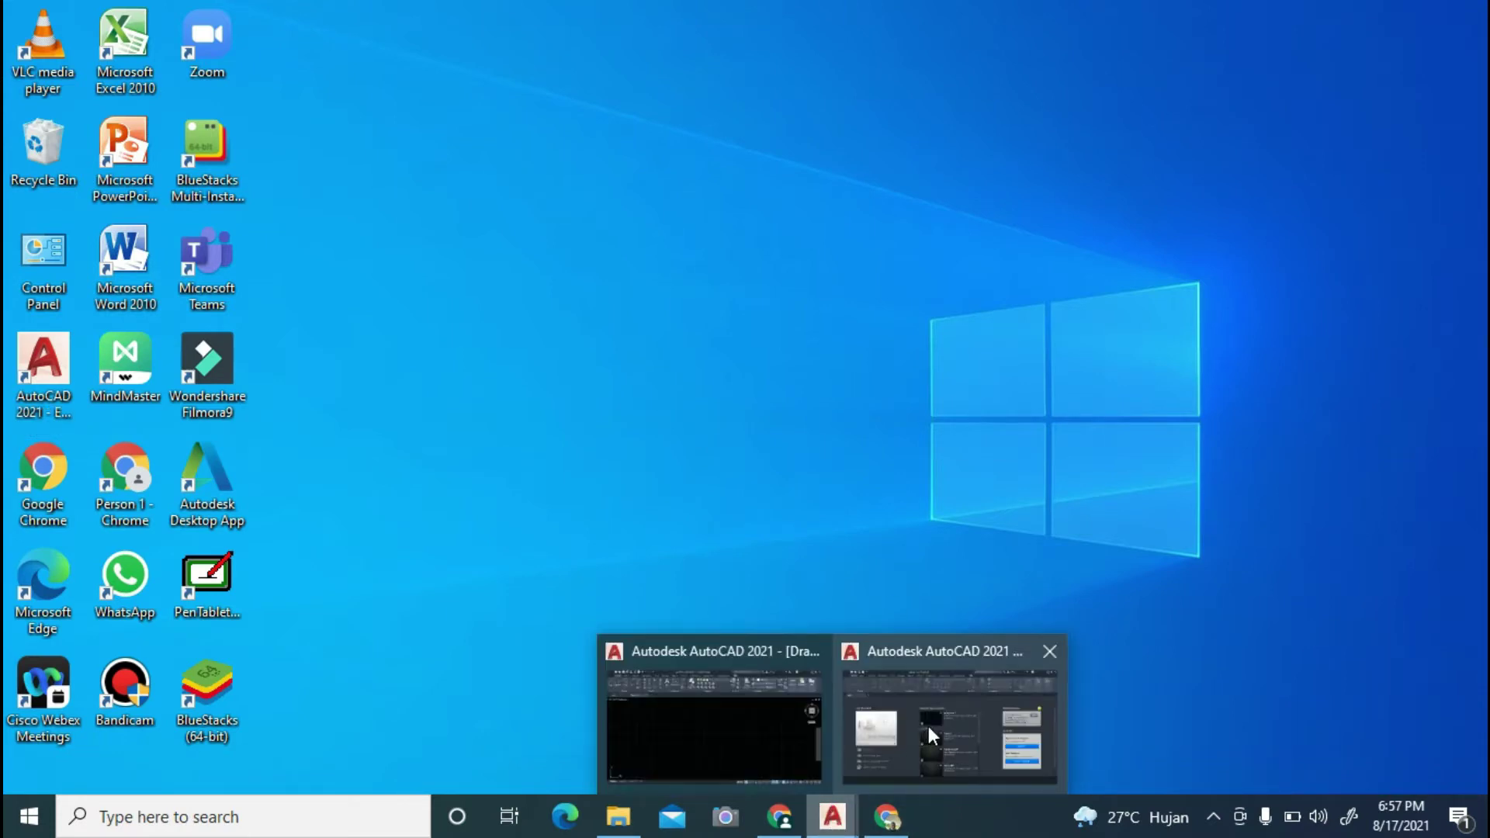
click(929, 725)
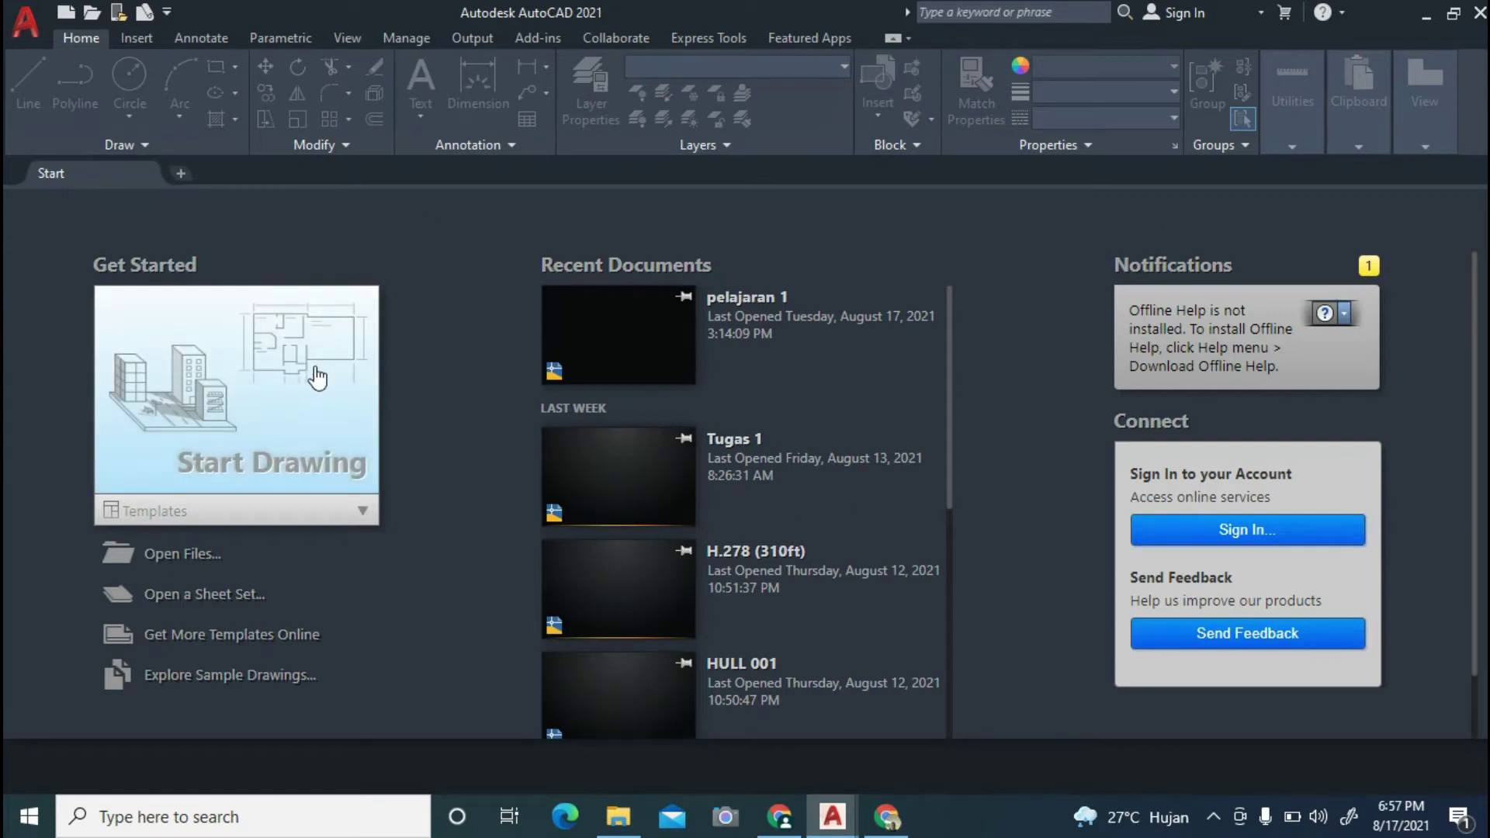
click(287, 447)
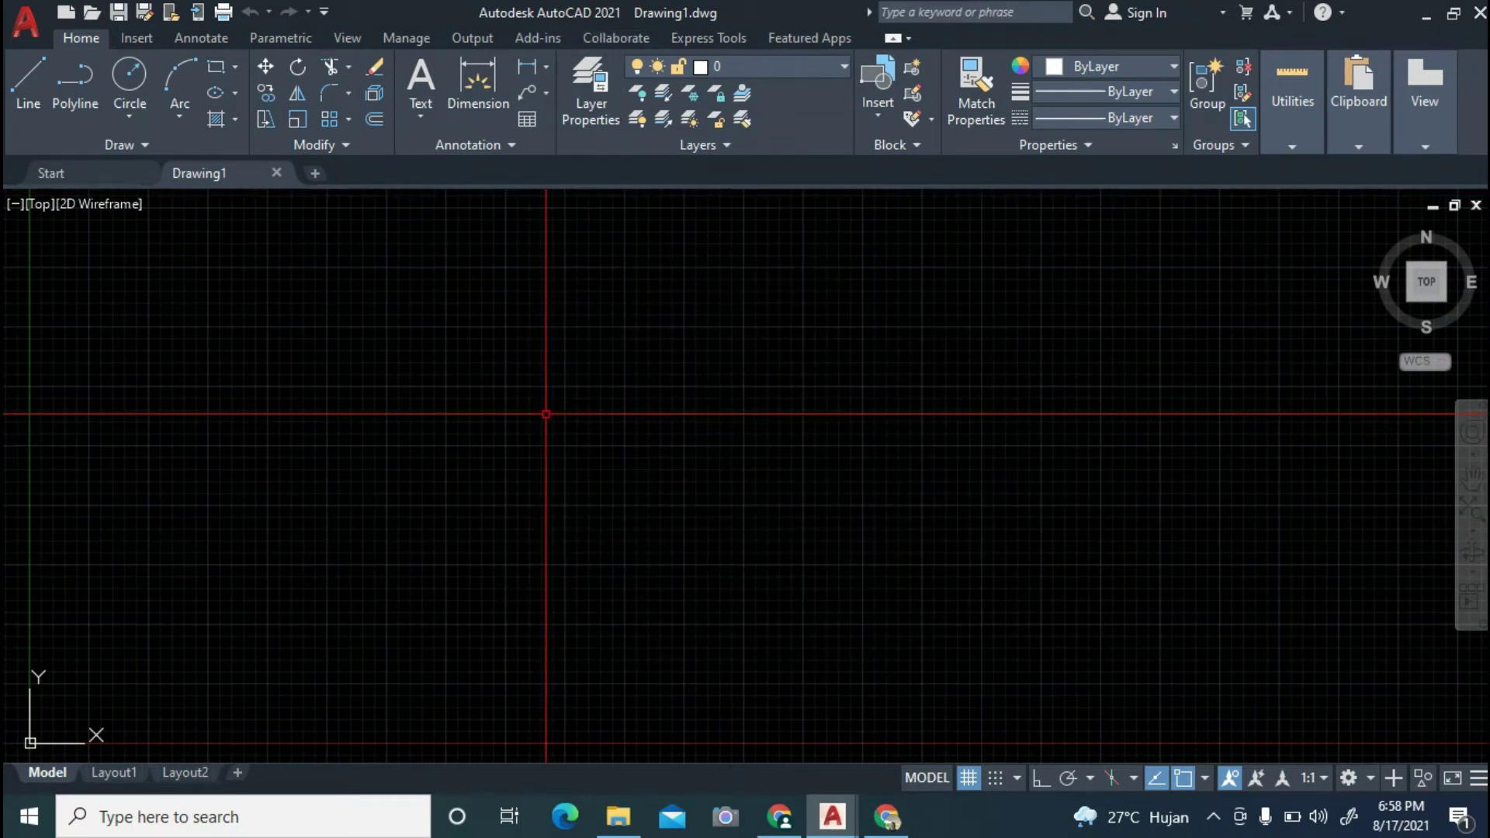
Open the Options dialog (OP) on its Display settings.
text(op)
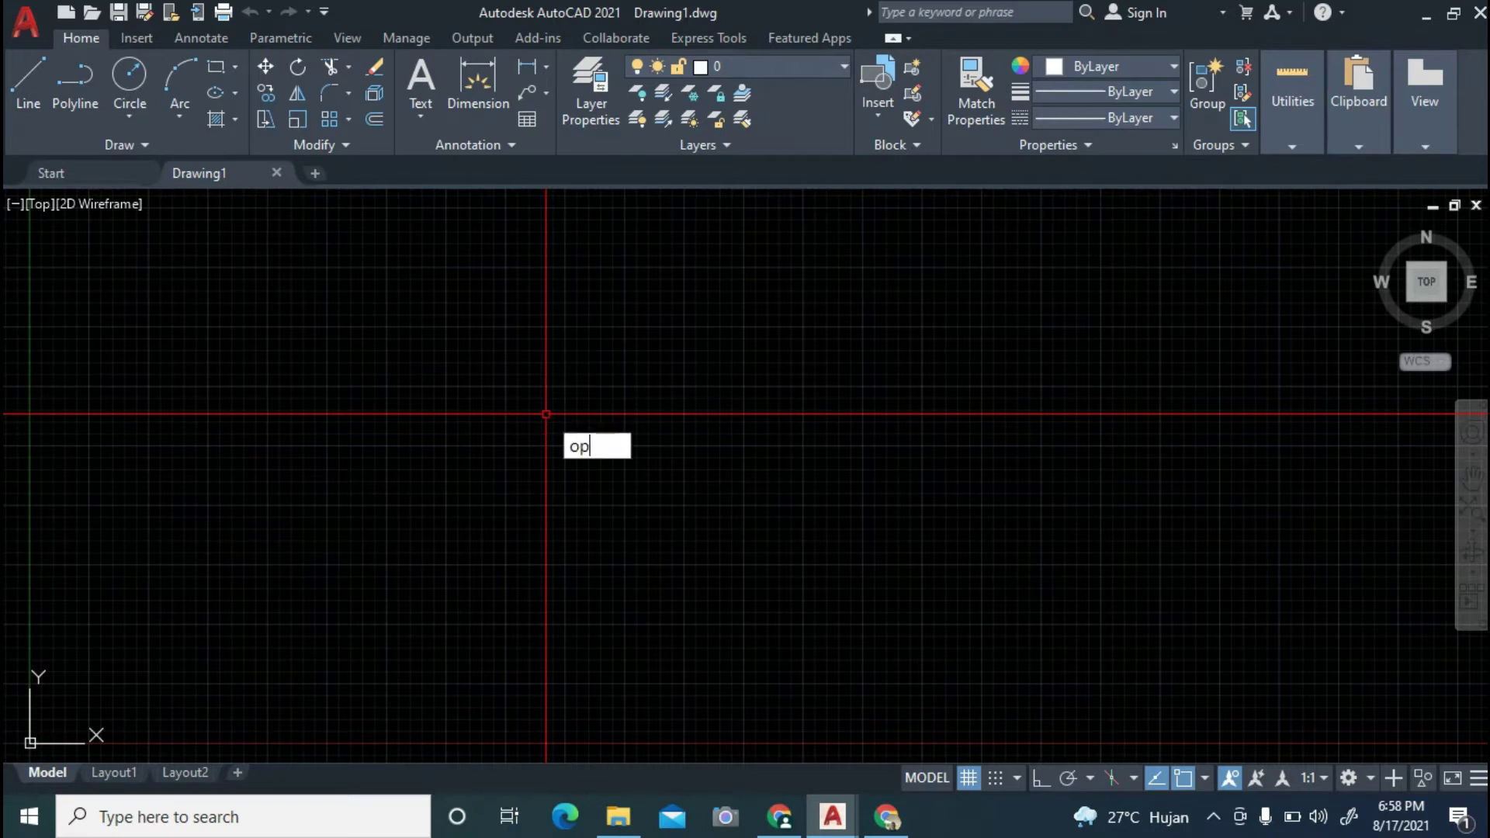
key(Return)
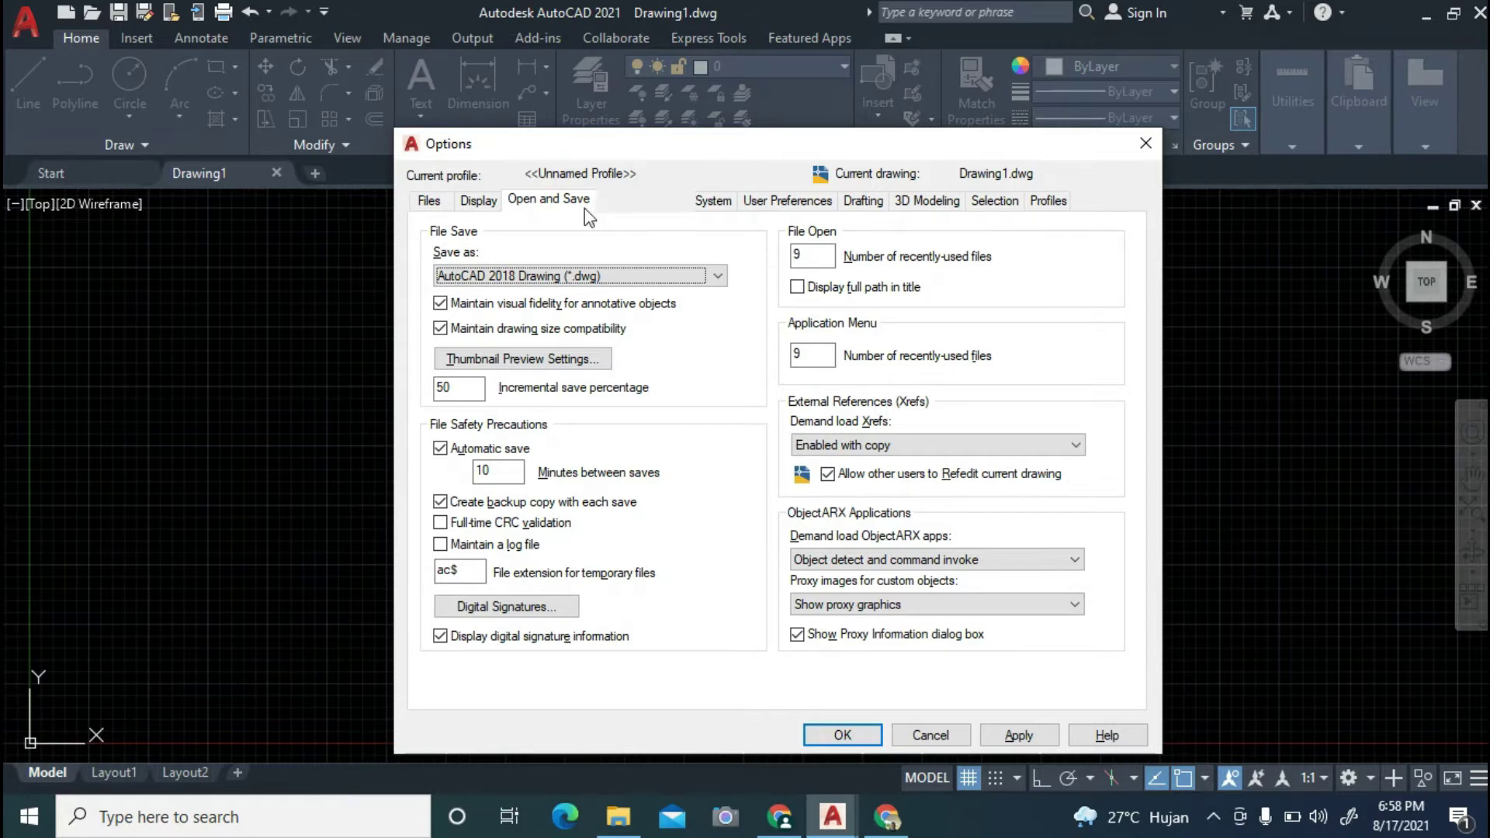
click(486, 203)
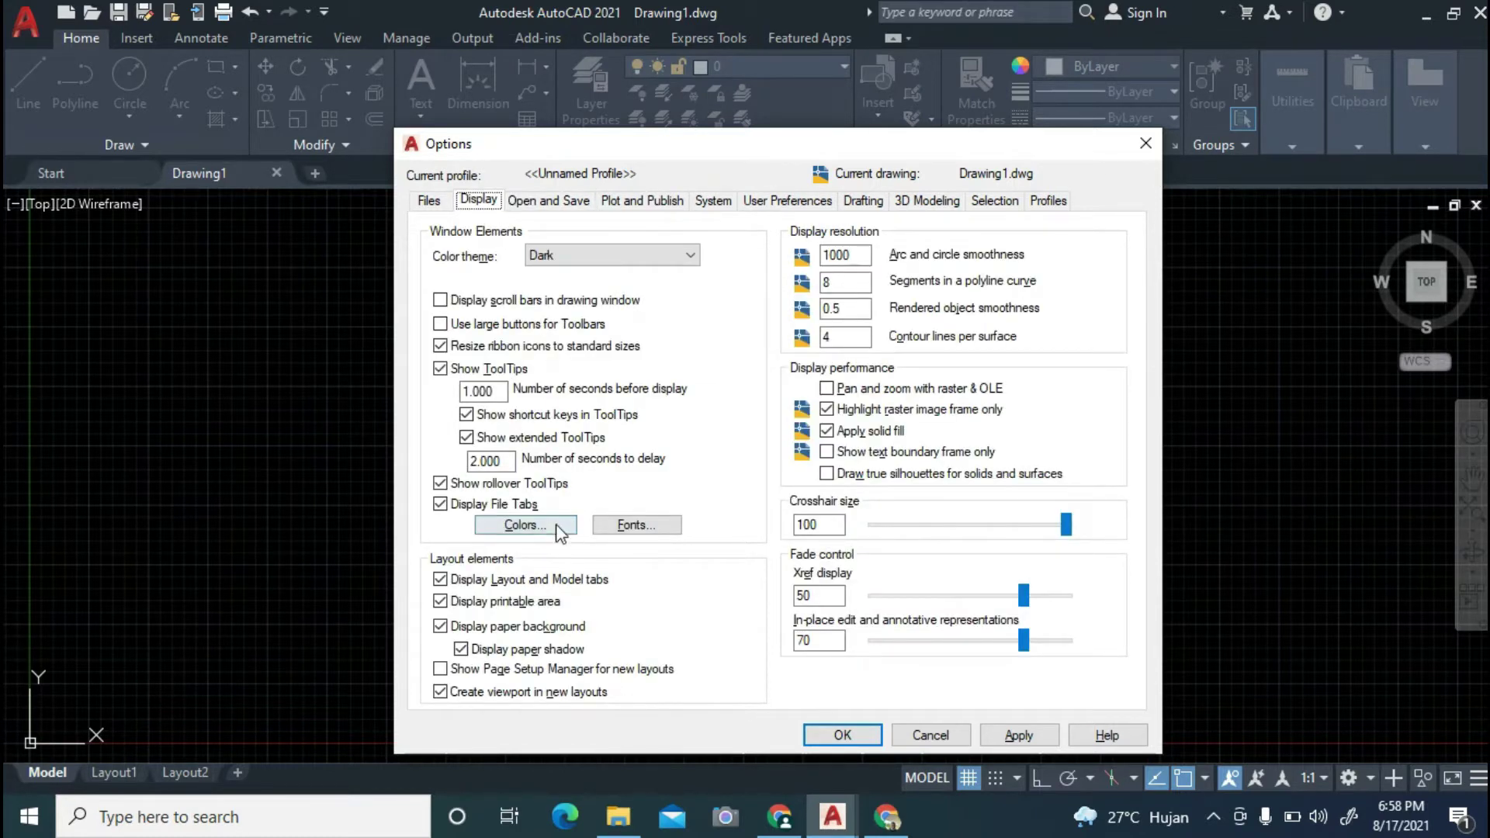
Preview red, yellow and blue 2D model space backgrounds, then keep it black.
click(522, 530)
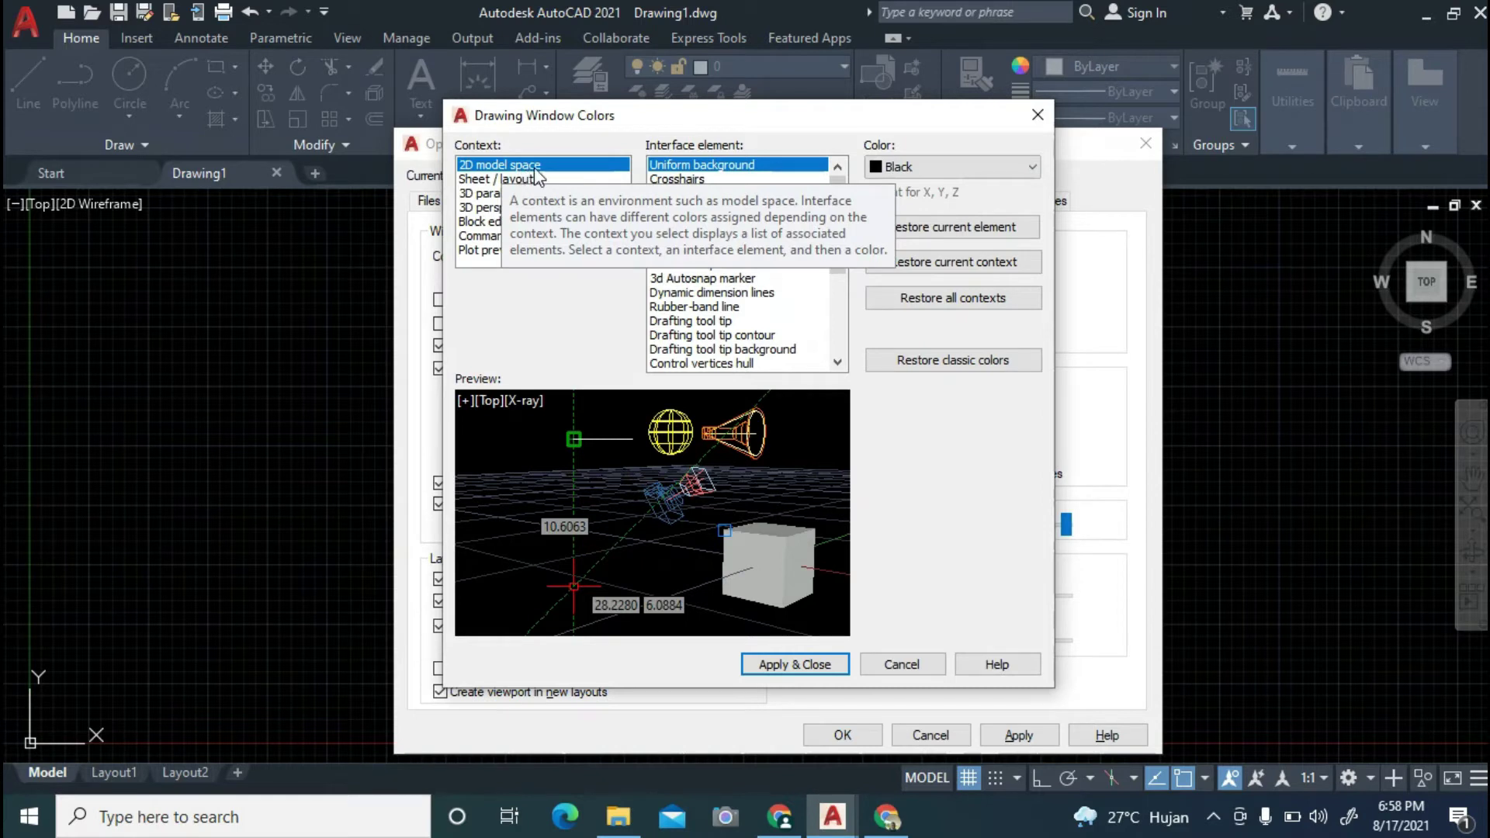
click(1033, 166)
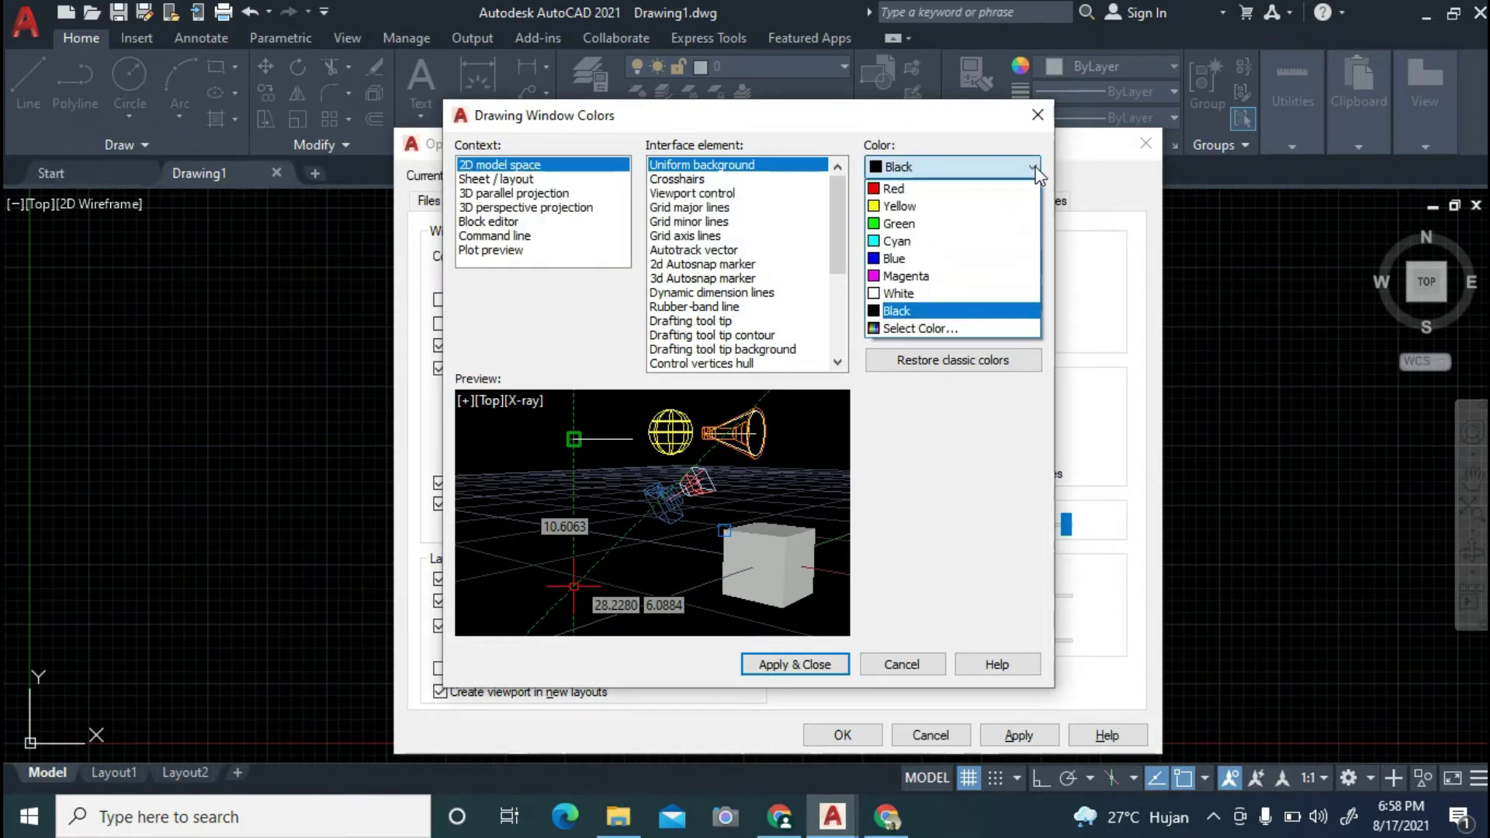
click(1013, 190)
click(1032, 167)
click(1013, 206)
click(1031, 167)
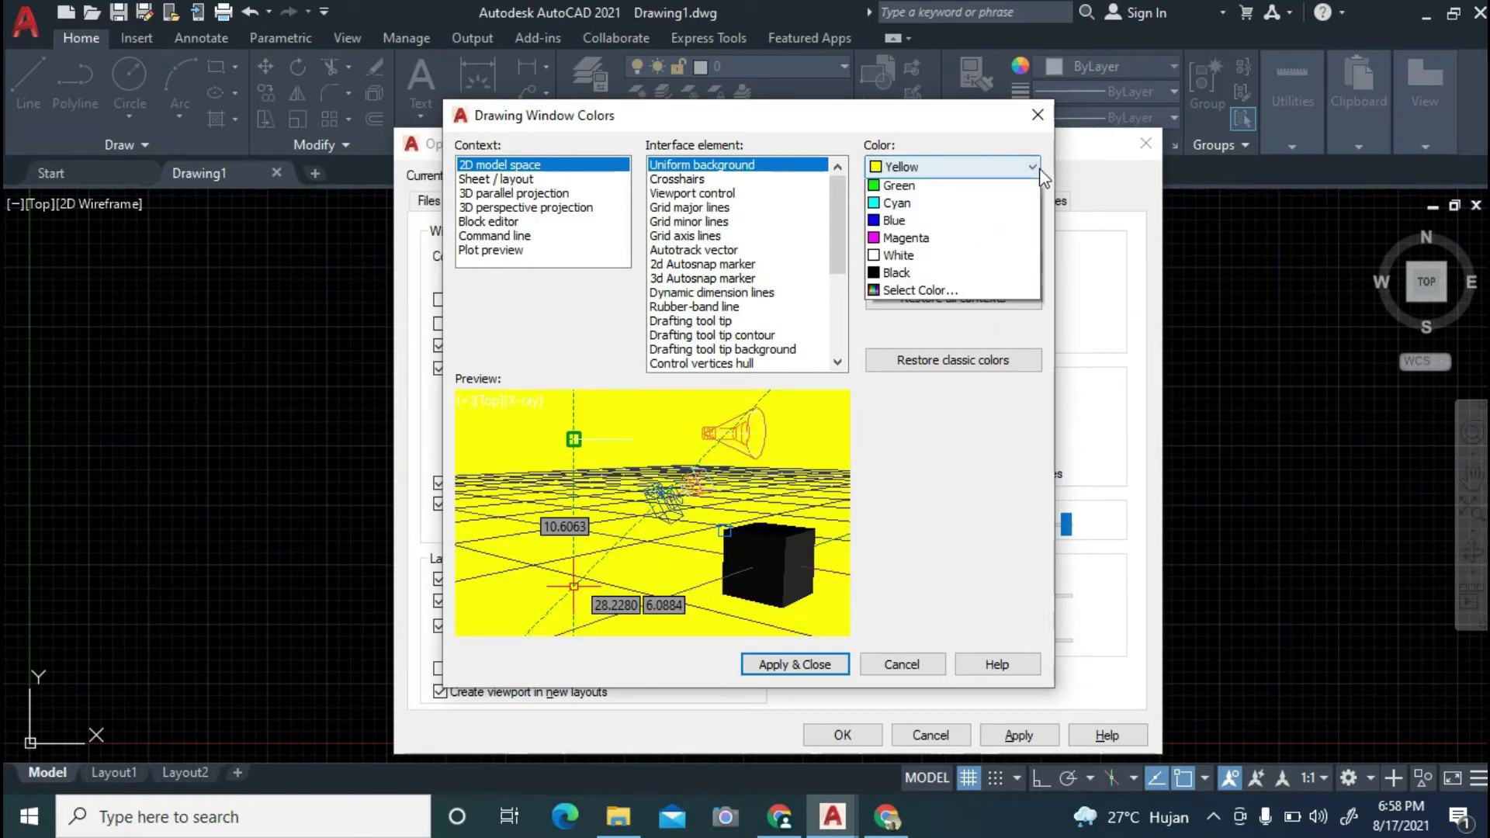
click(1010, 259)
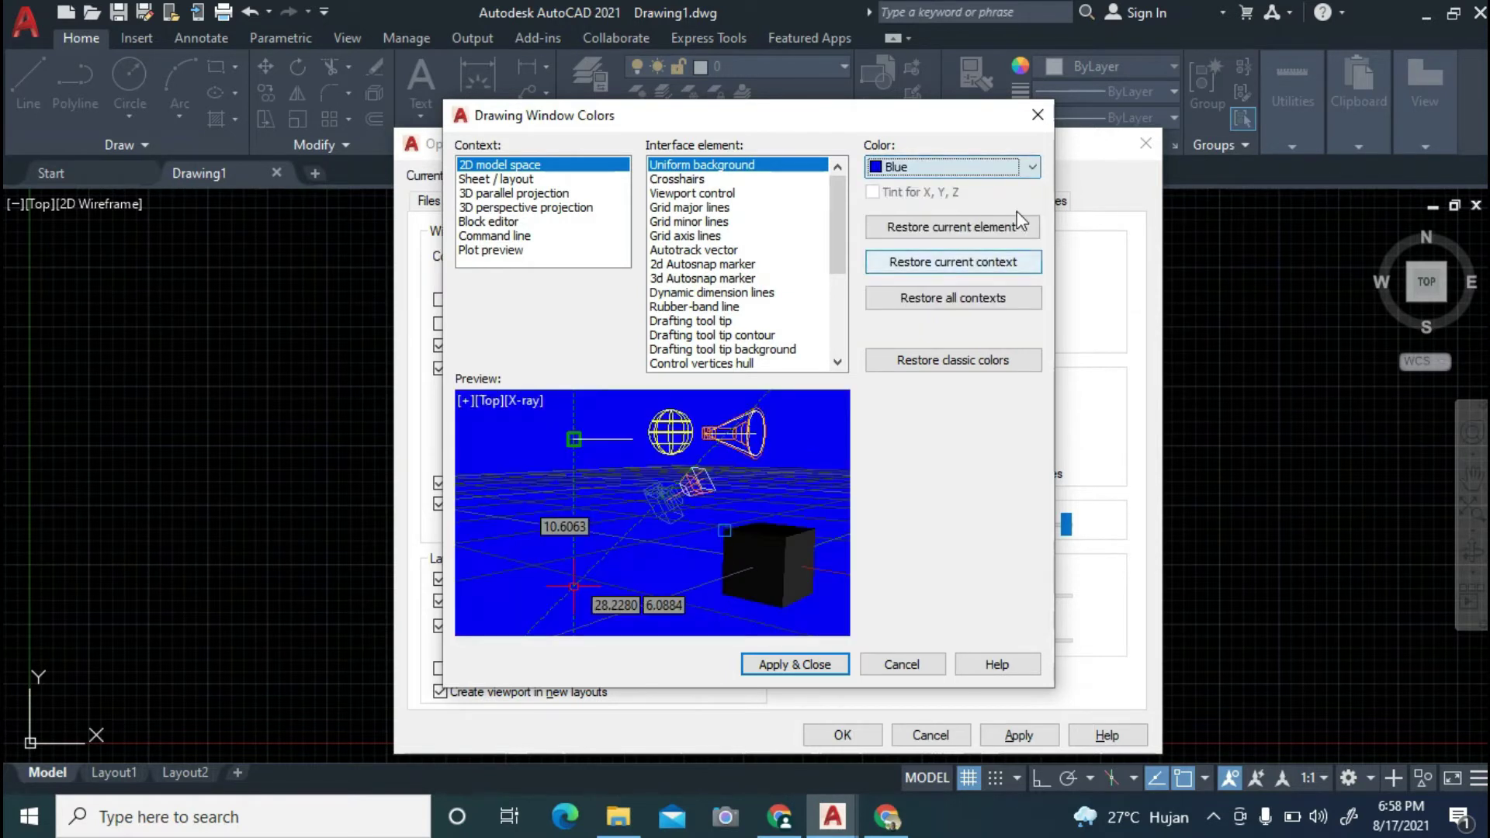
click(1031, 167)
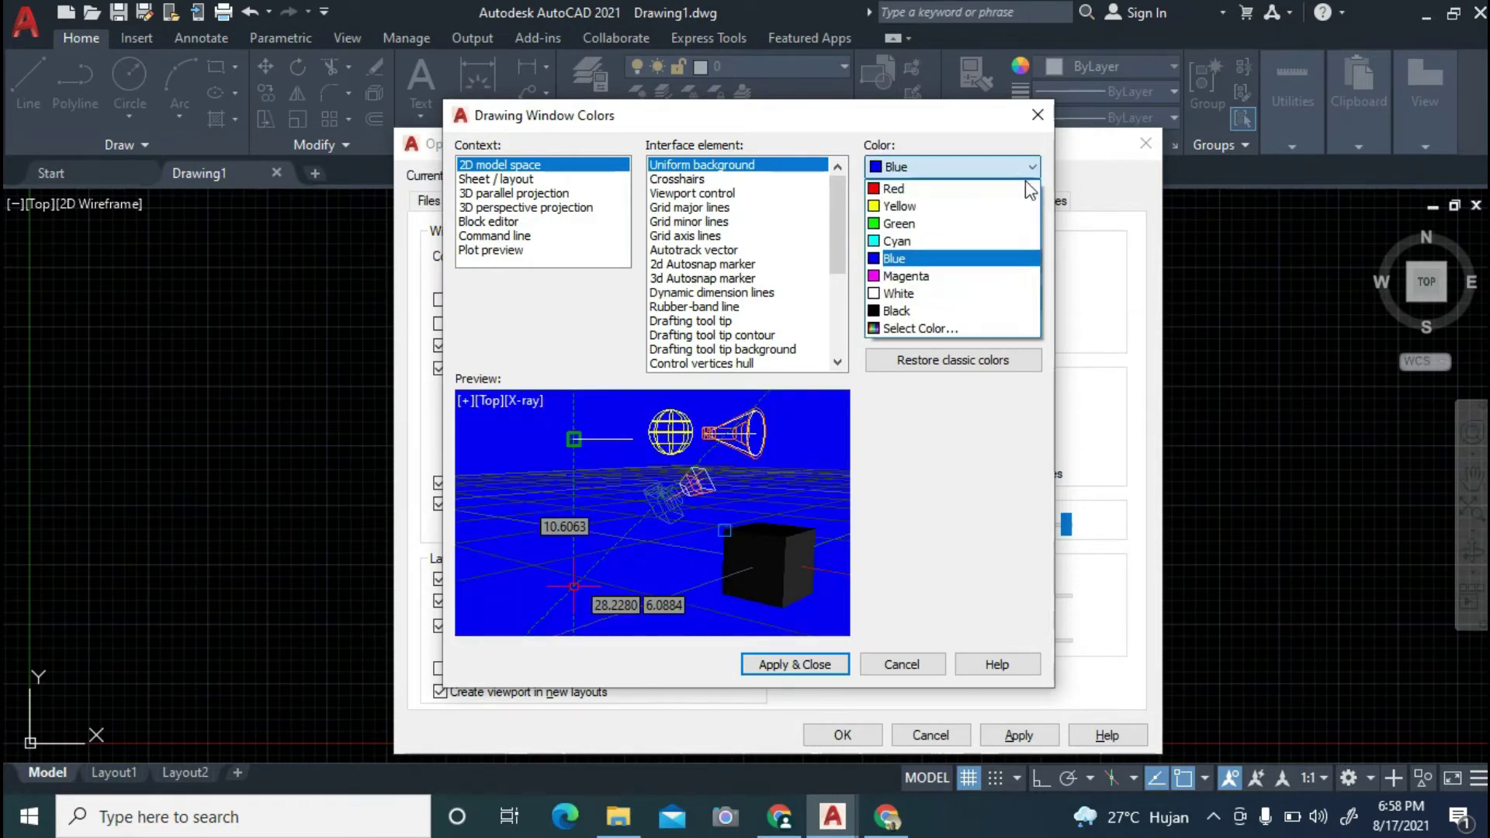
click(983, 315)
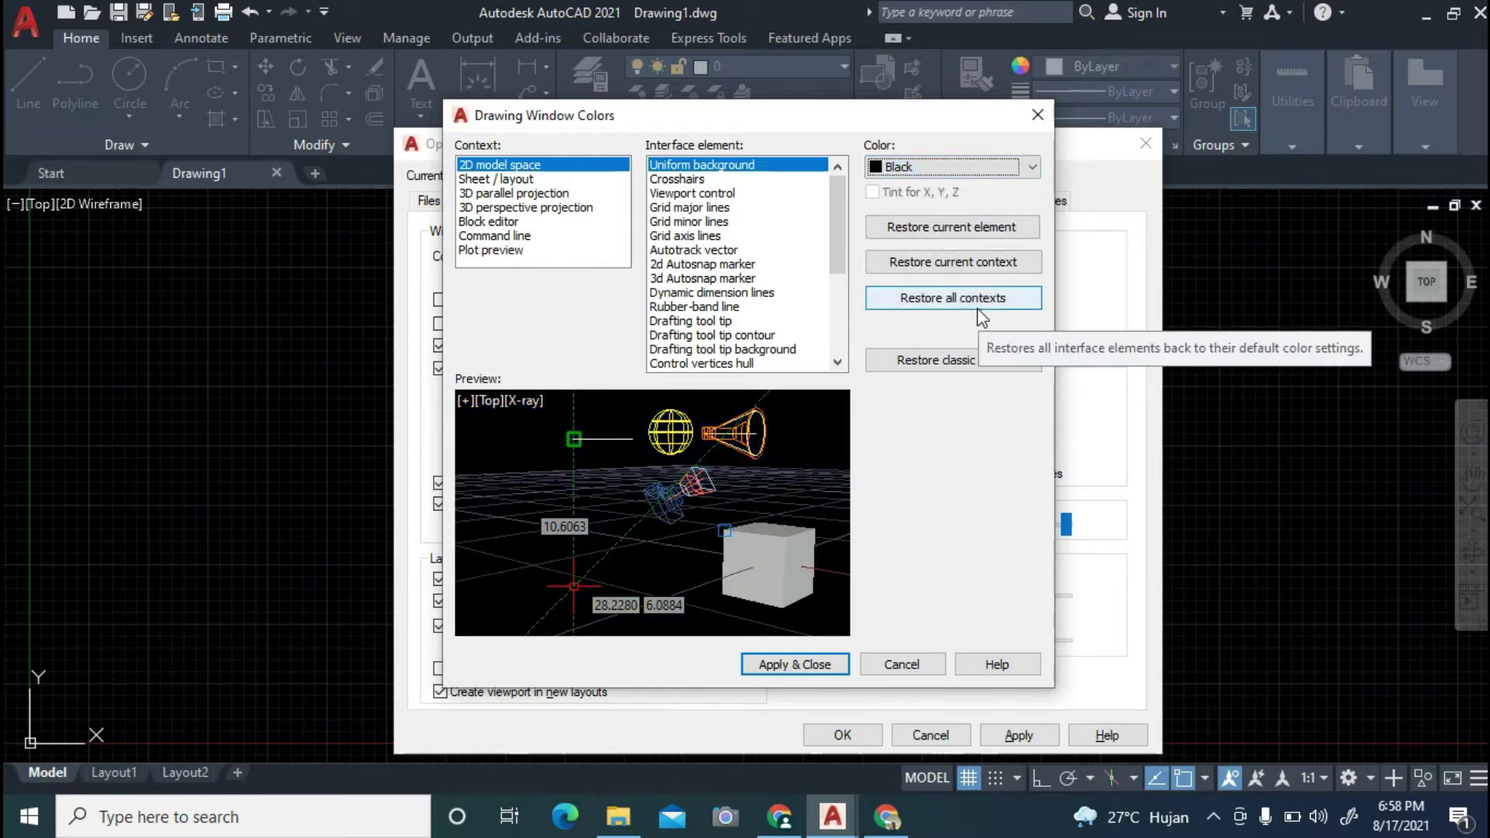
Preview green and magenta Sheet / layout backgrounds, then set it back to black.
click(535, 180)
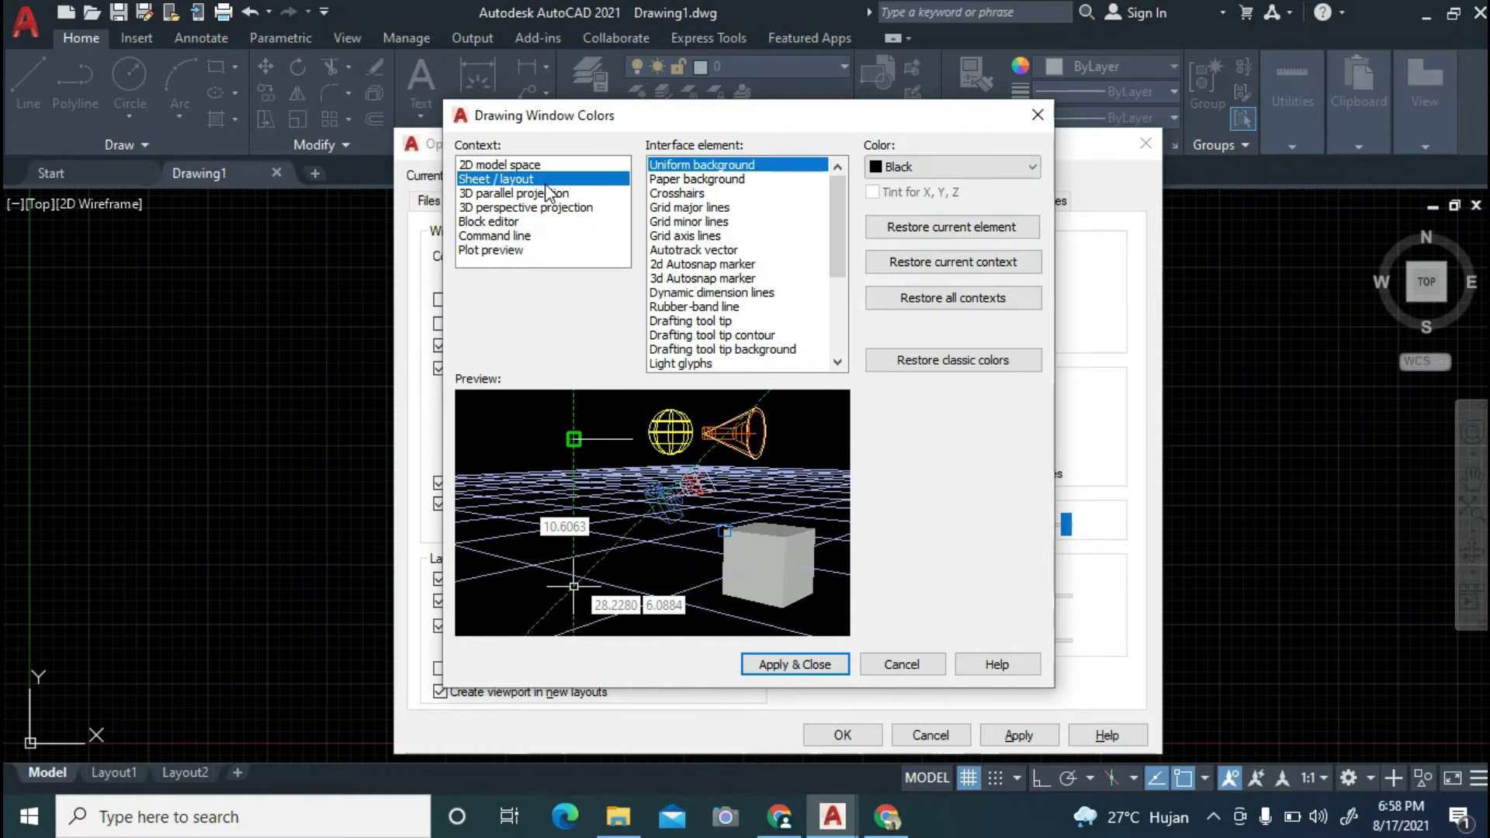
click(1034, 168)
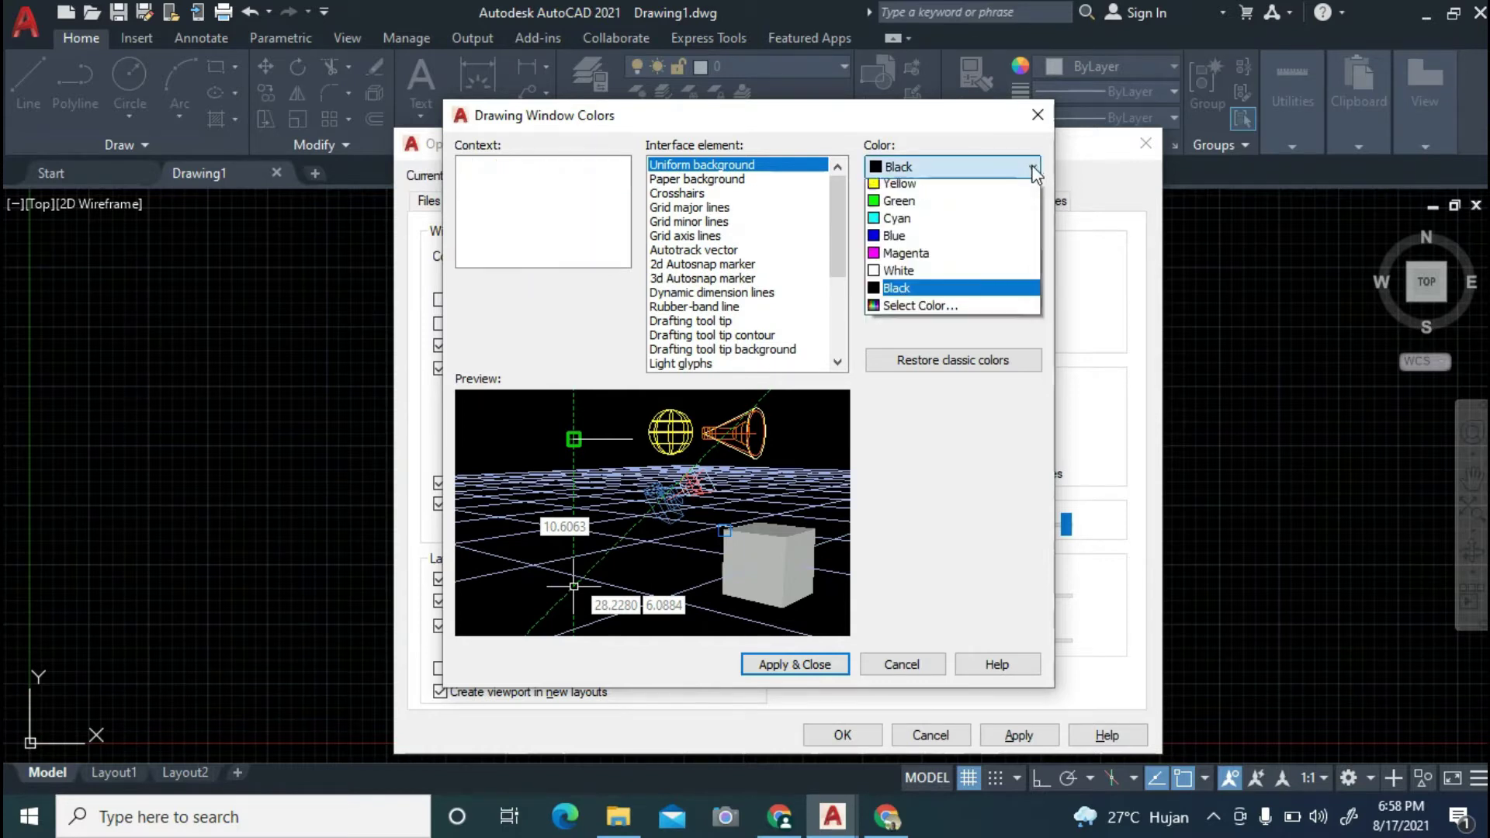
click(991, 231)
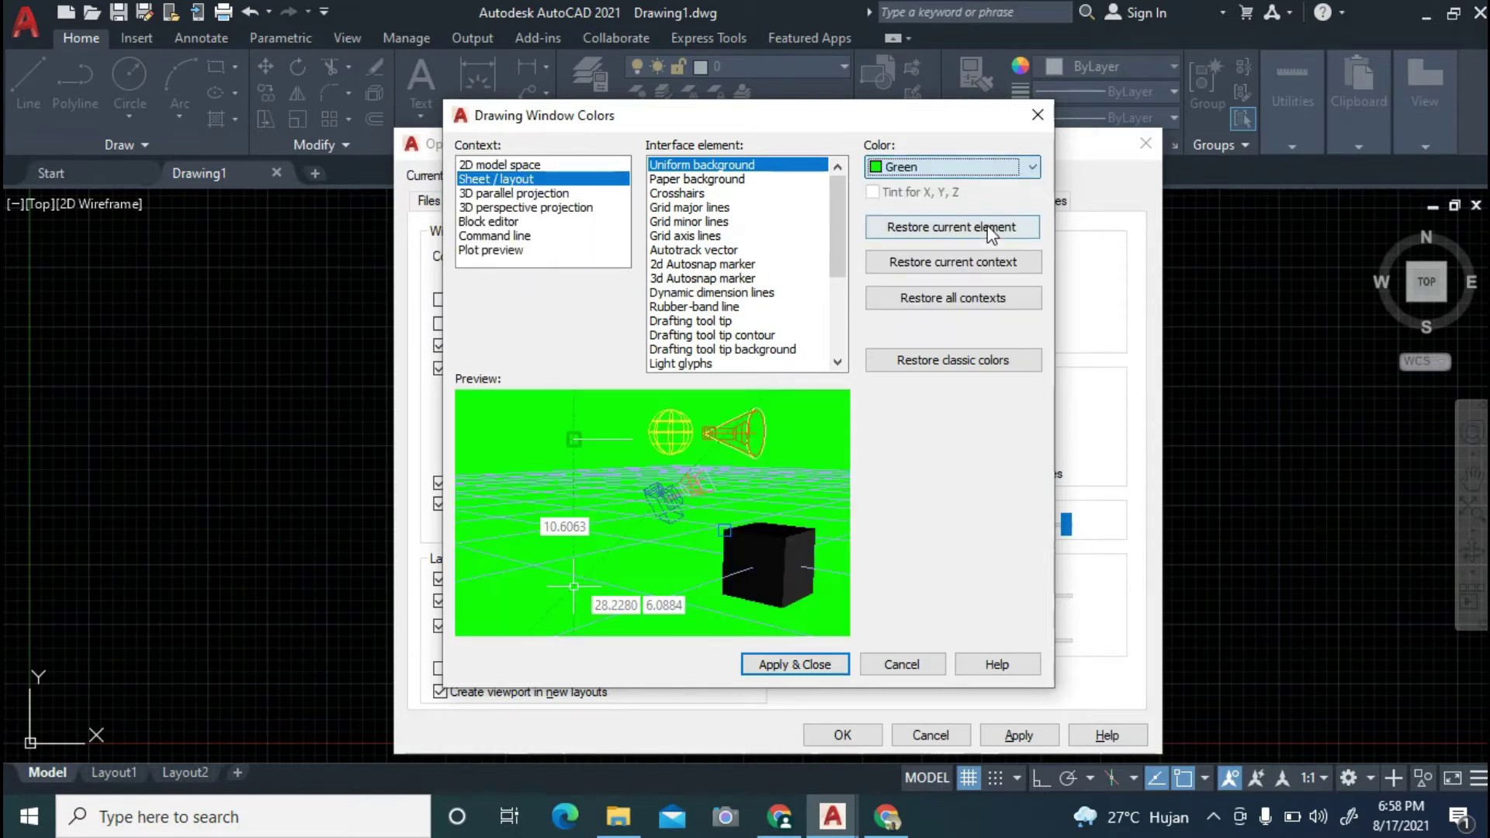
click(1032, 168)
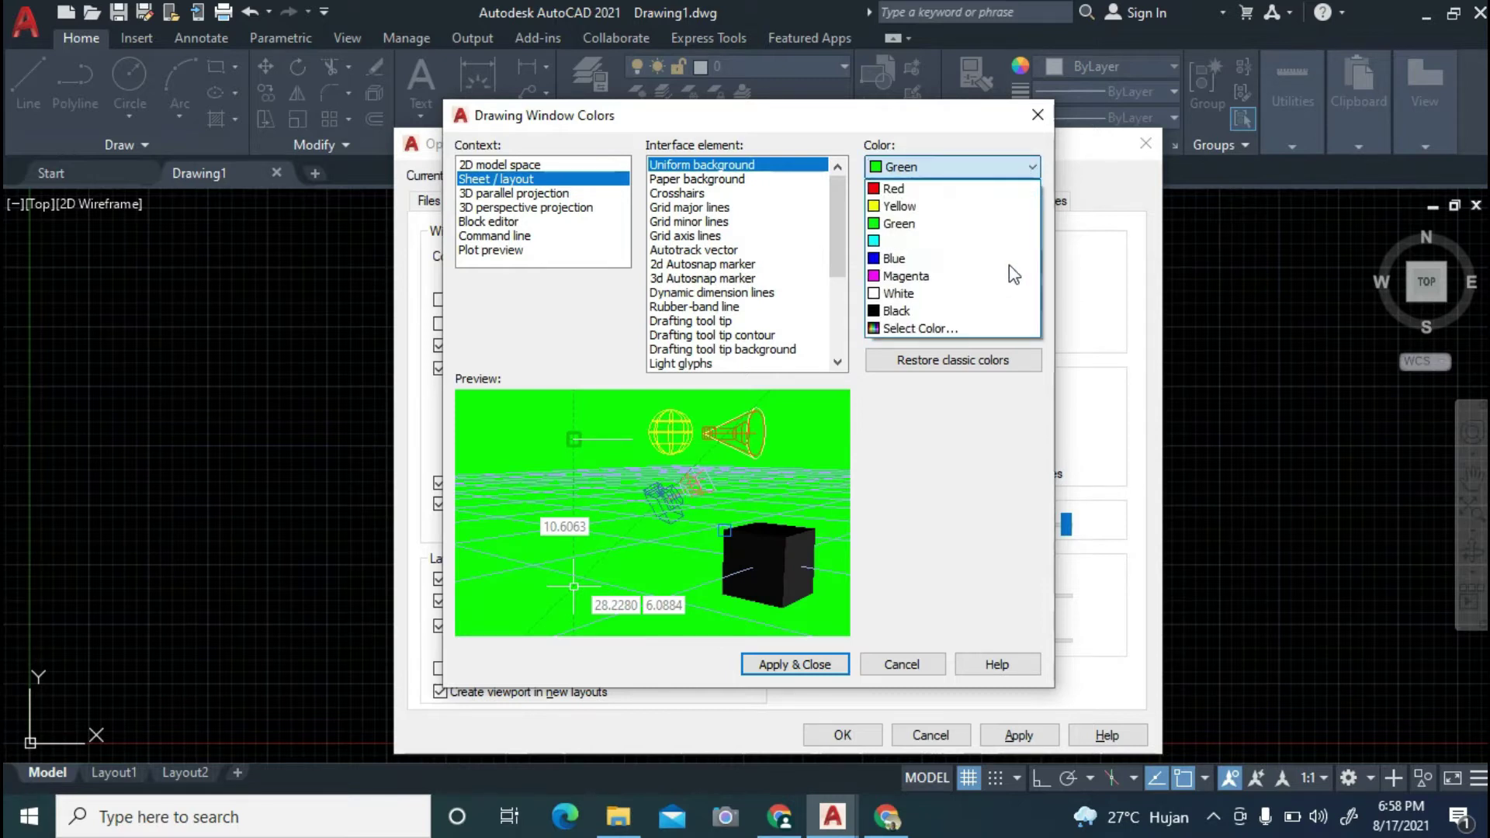
click(1001, 277)
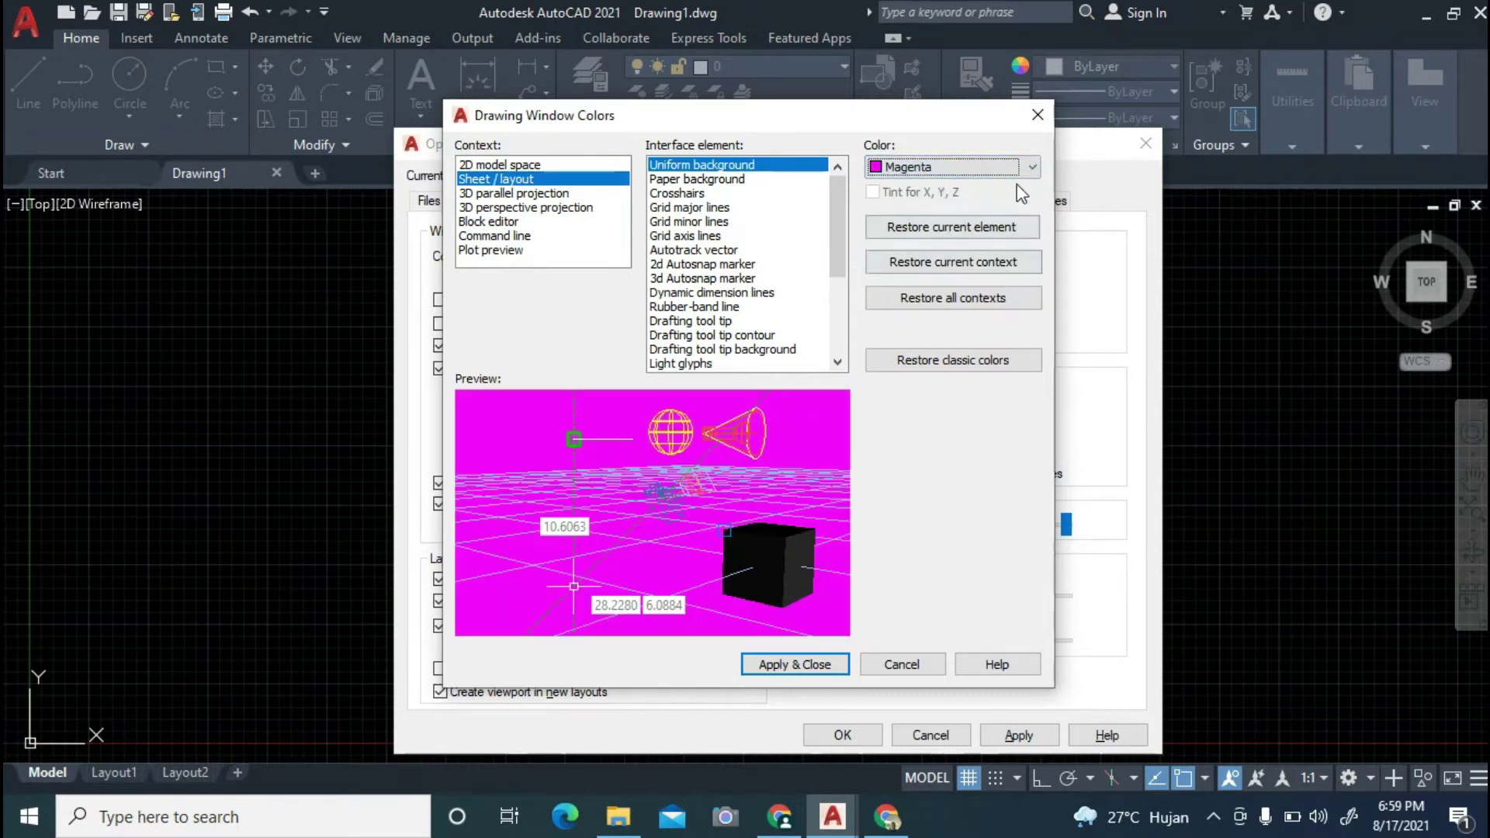
click(1032, 167)
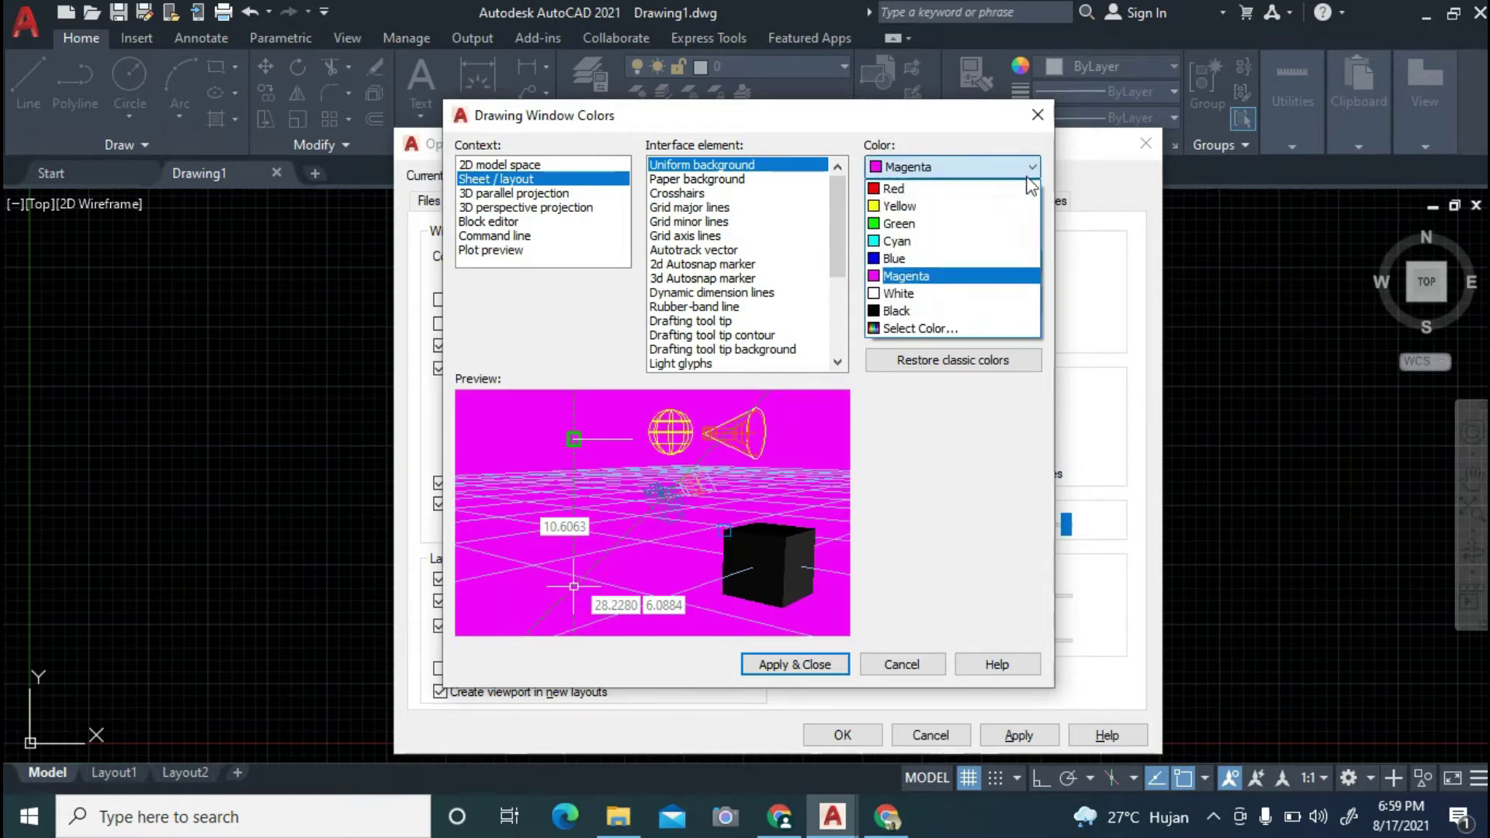
click(969, 312)
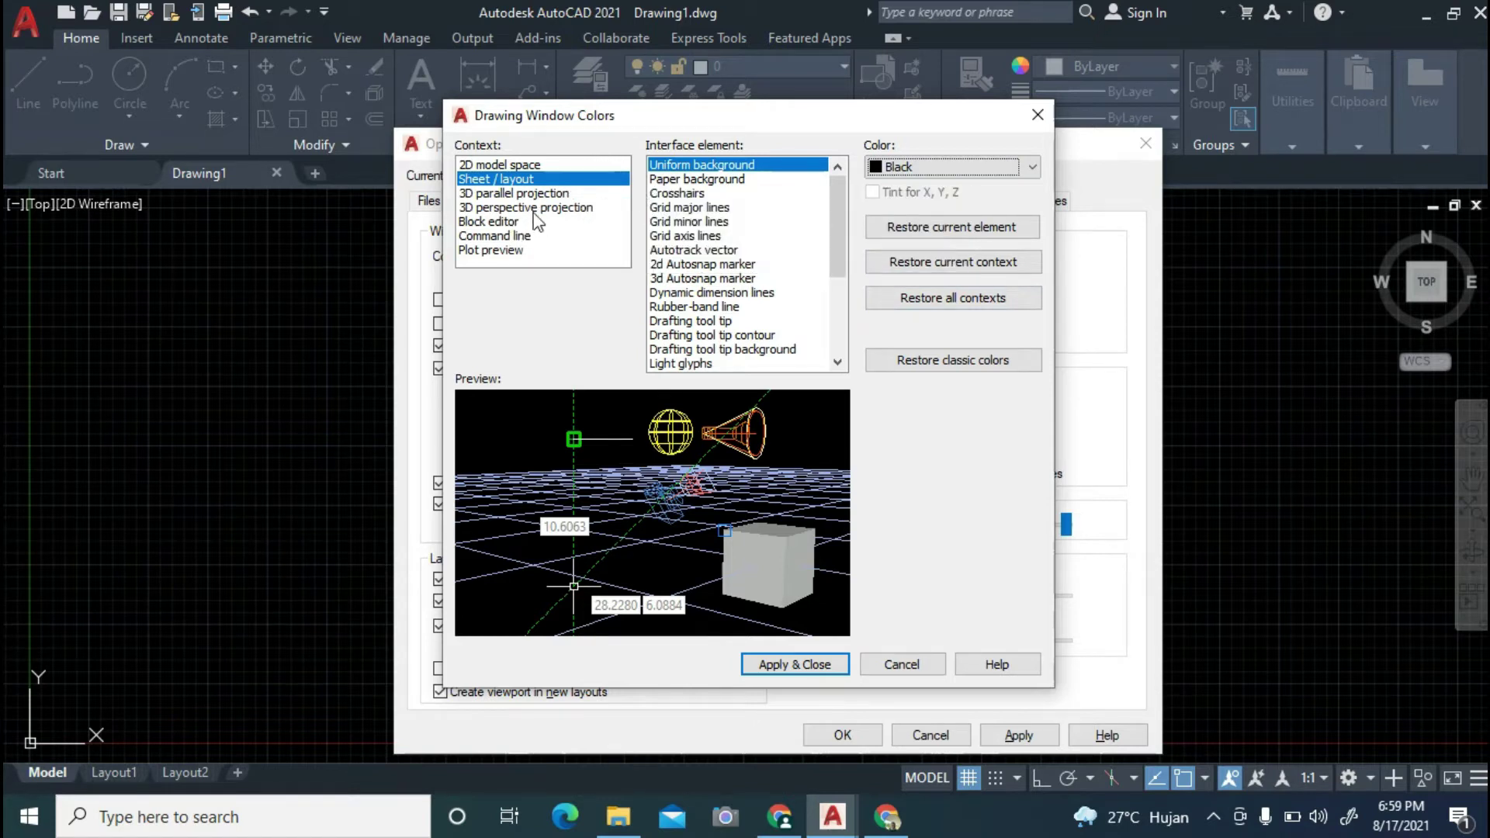
mouse_move(510, 228)
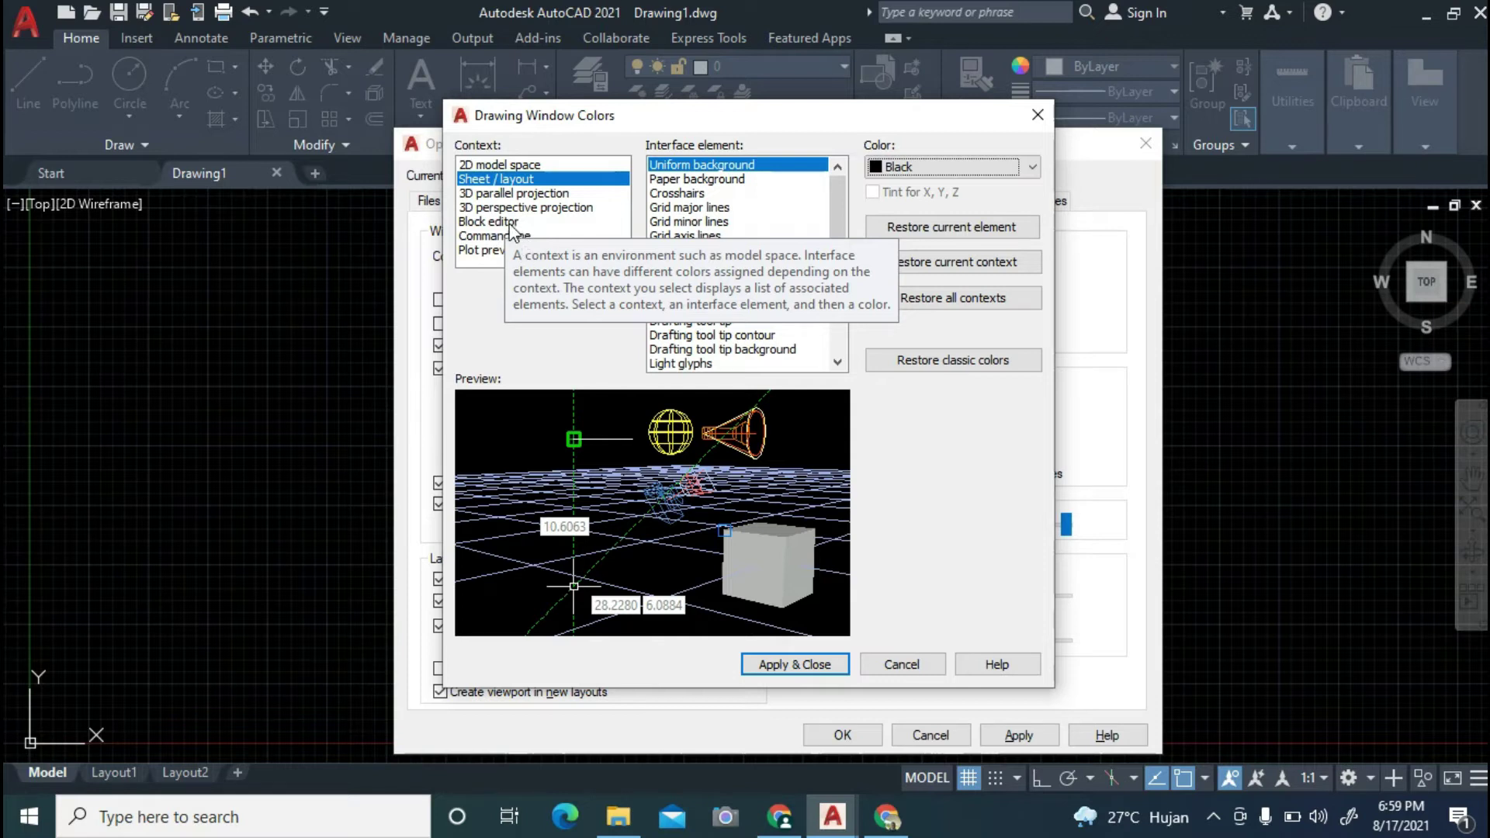
Inspect Block editor, Command line and Plot preview colours, then apply and close the colour window.
click(513, 222)
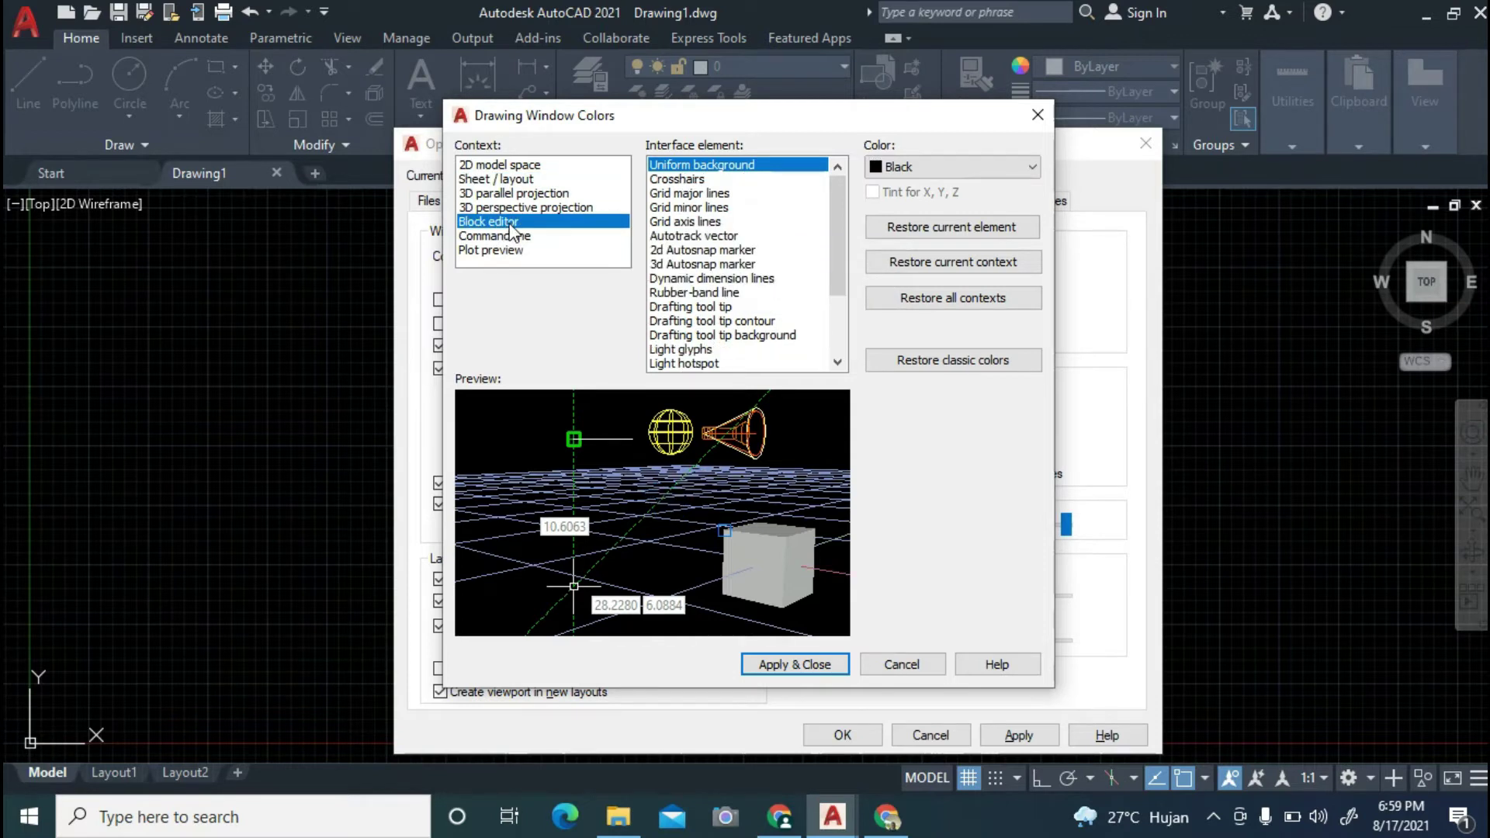
click(1031, 167)
click(513, 236)
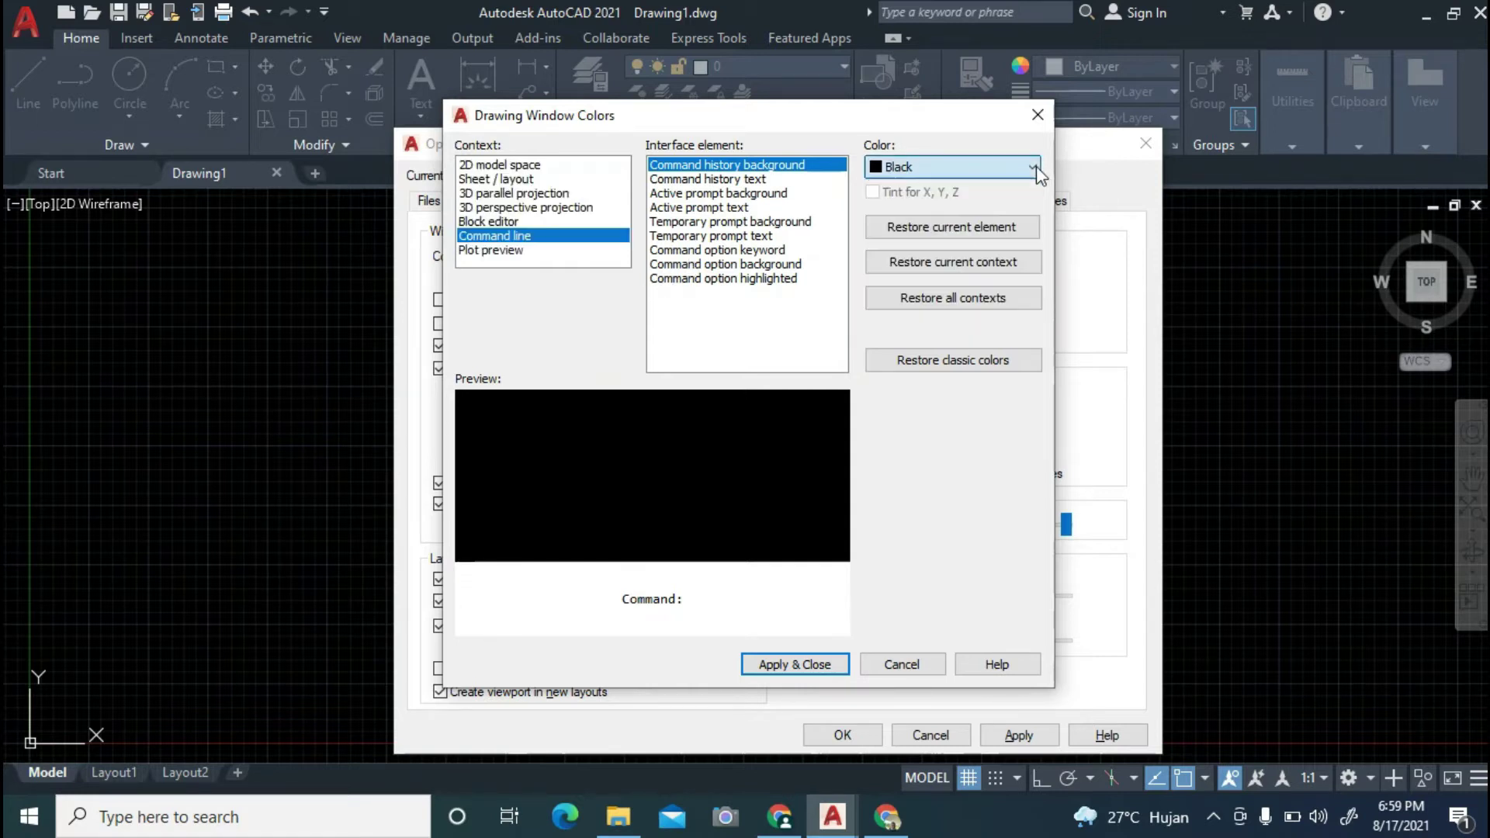
click(509, 252)
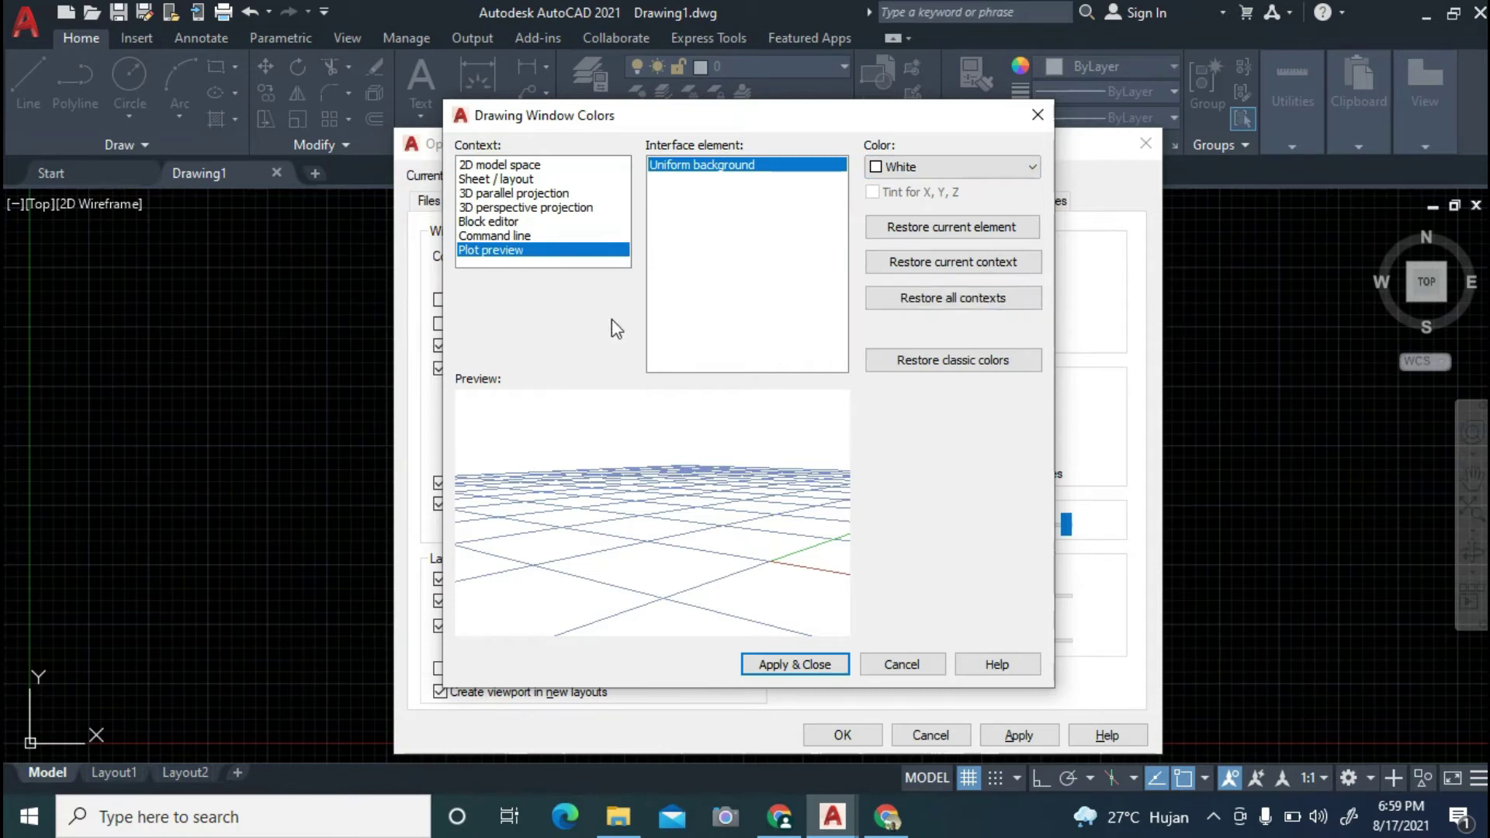
click(803, 666)
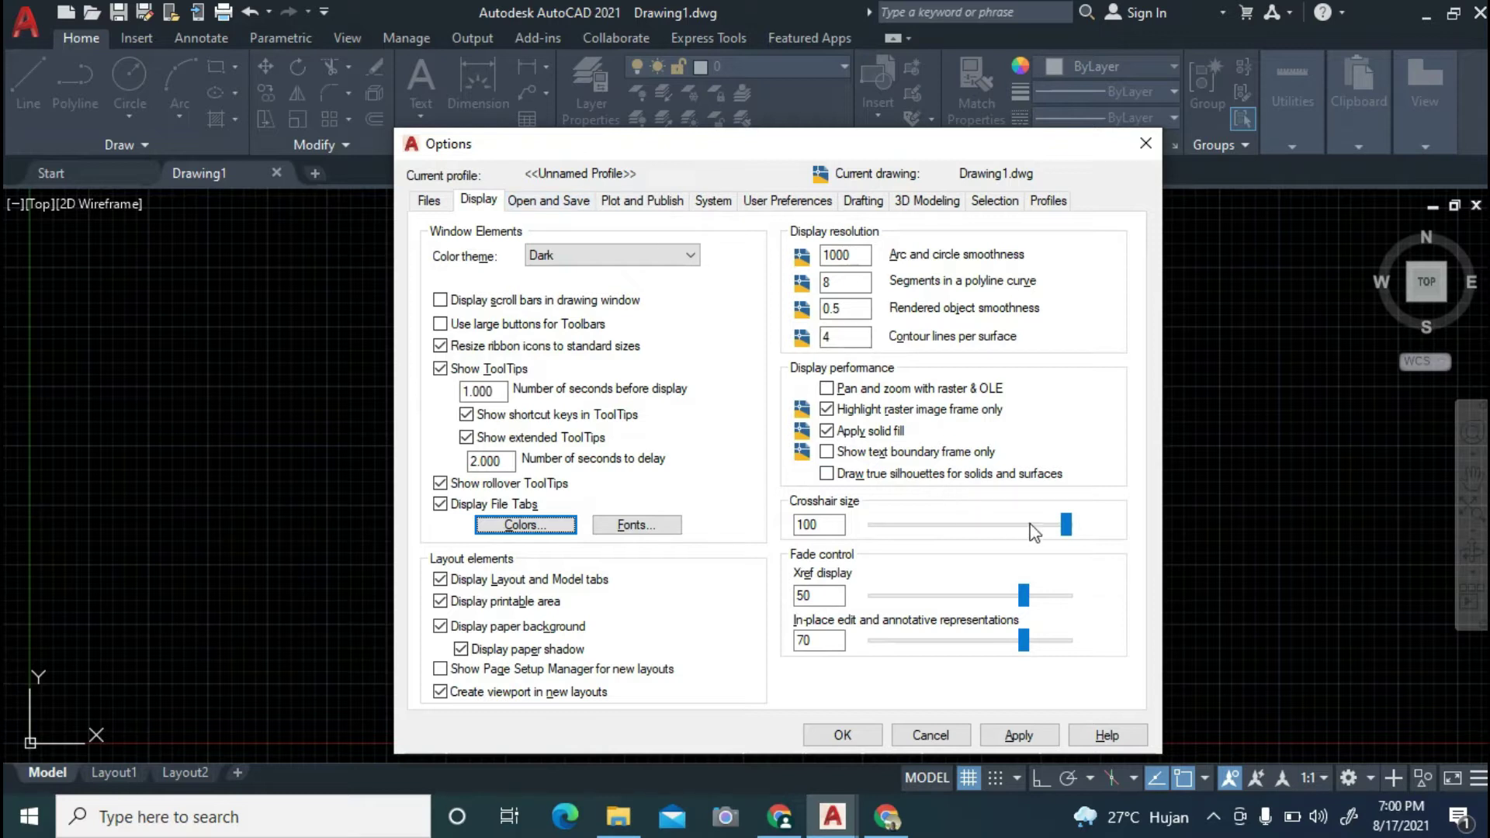
Reduce the crosshair size to 13, confirm Options, and cancel a stray selection window.
drag(1068, 531, 911, 525)
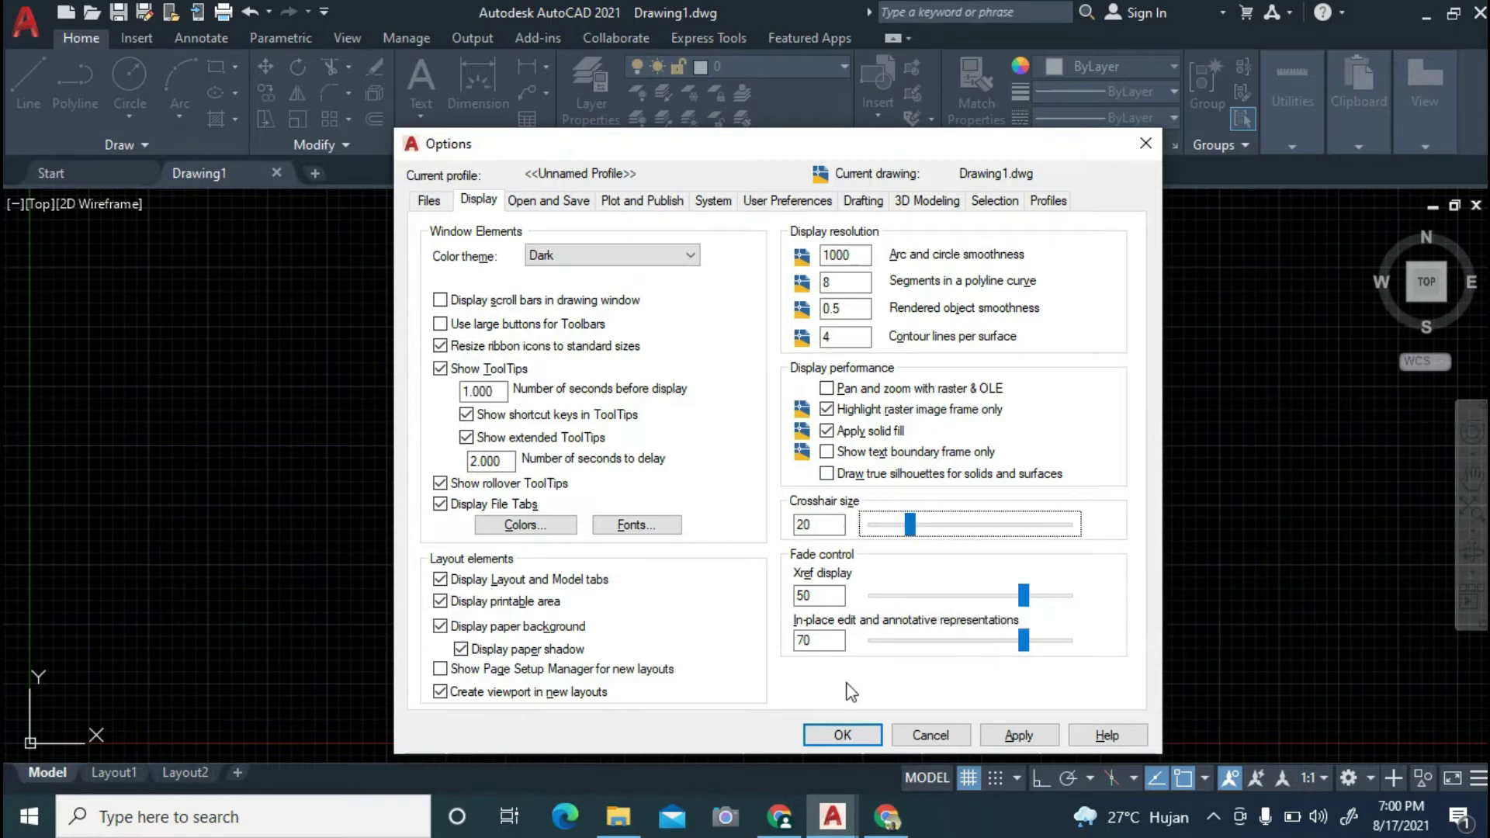
drag(910, 525, 896, 525)
click(841, 733)
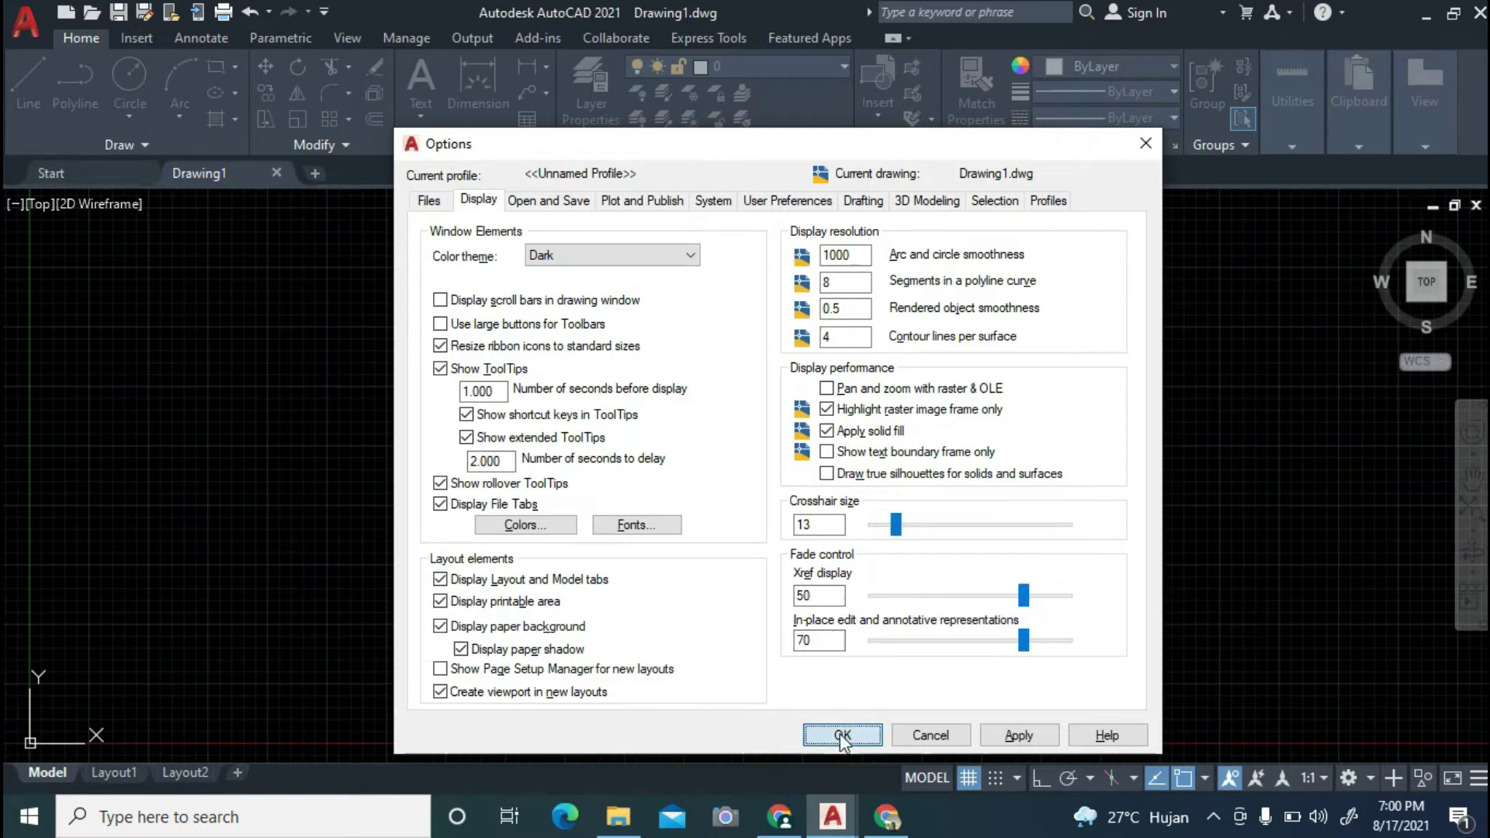
click(488, 358)
click(565, 371)
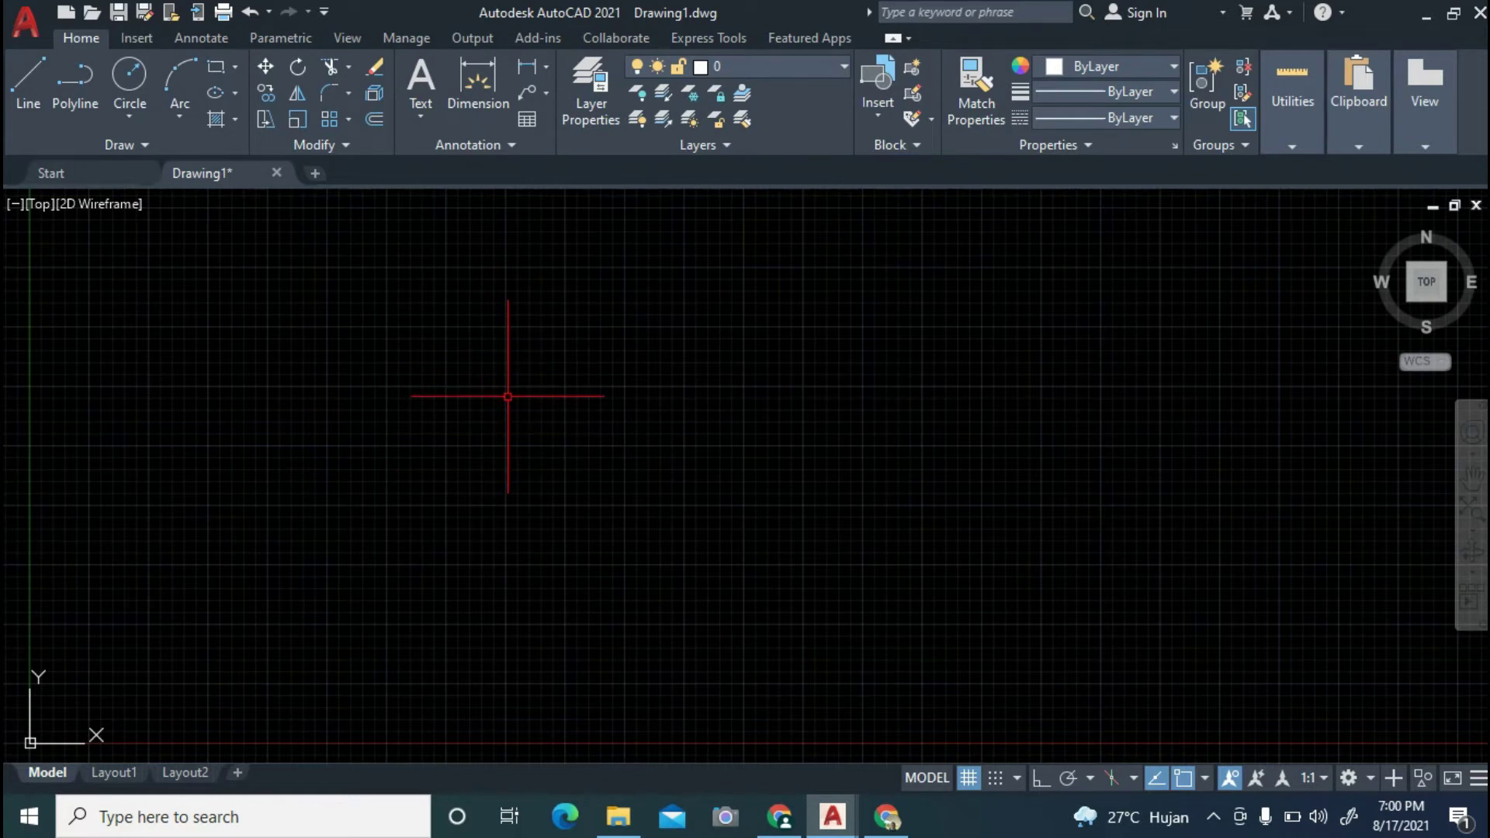
Reopen Options (OP), restore crosshair size to 100, and view the Open and Save preferences.
text(op)
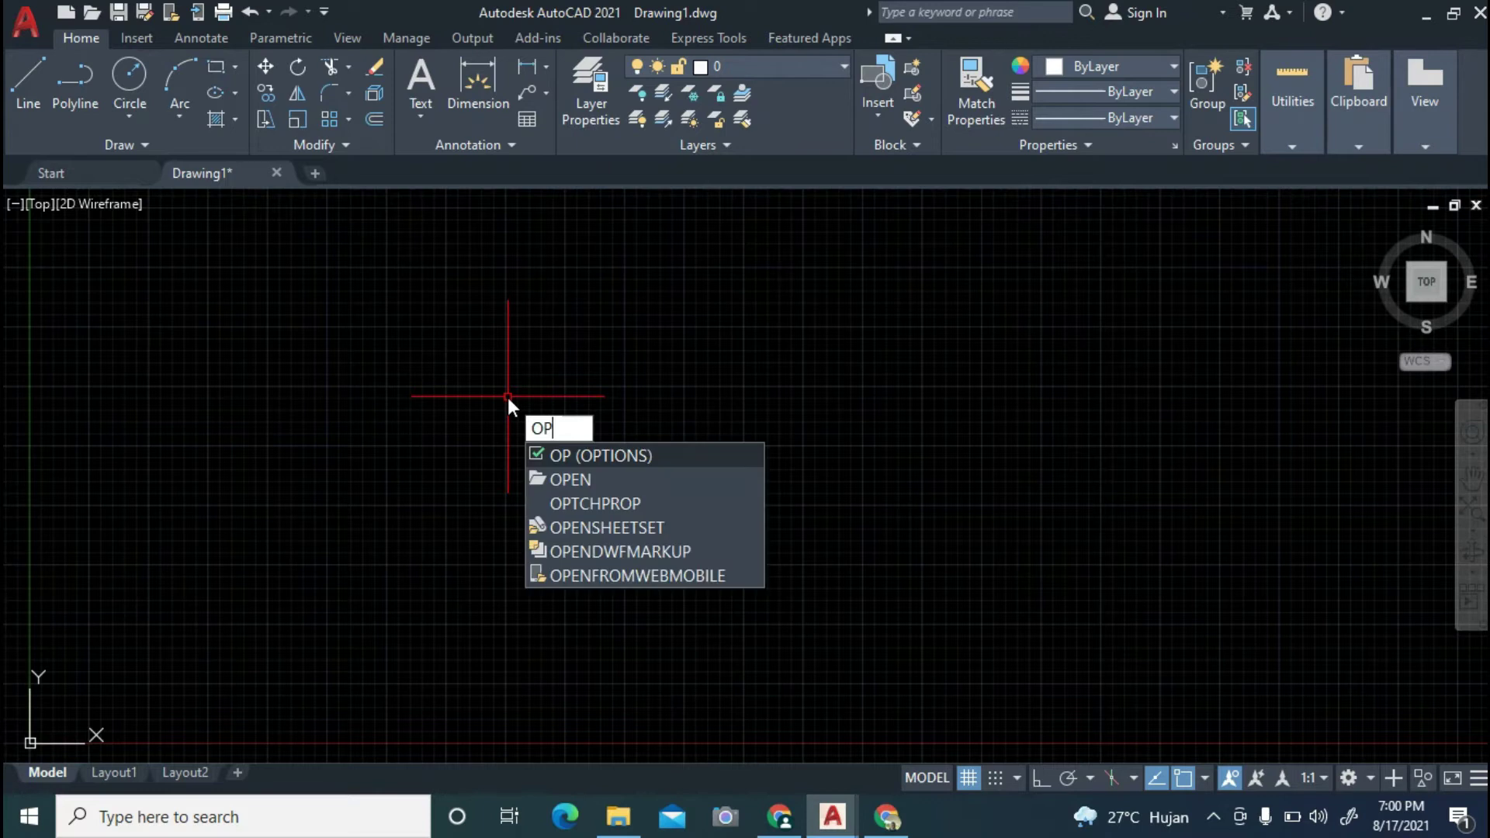
key(Return)
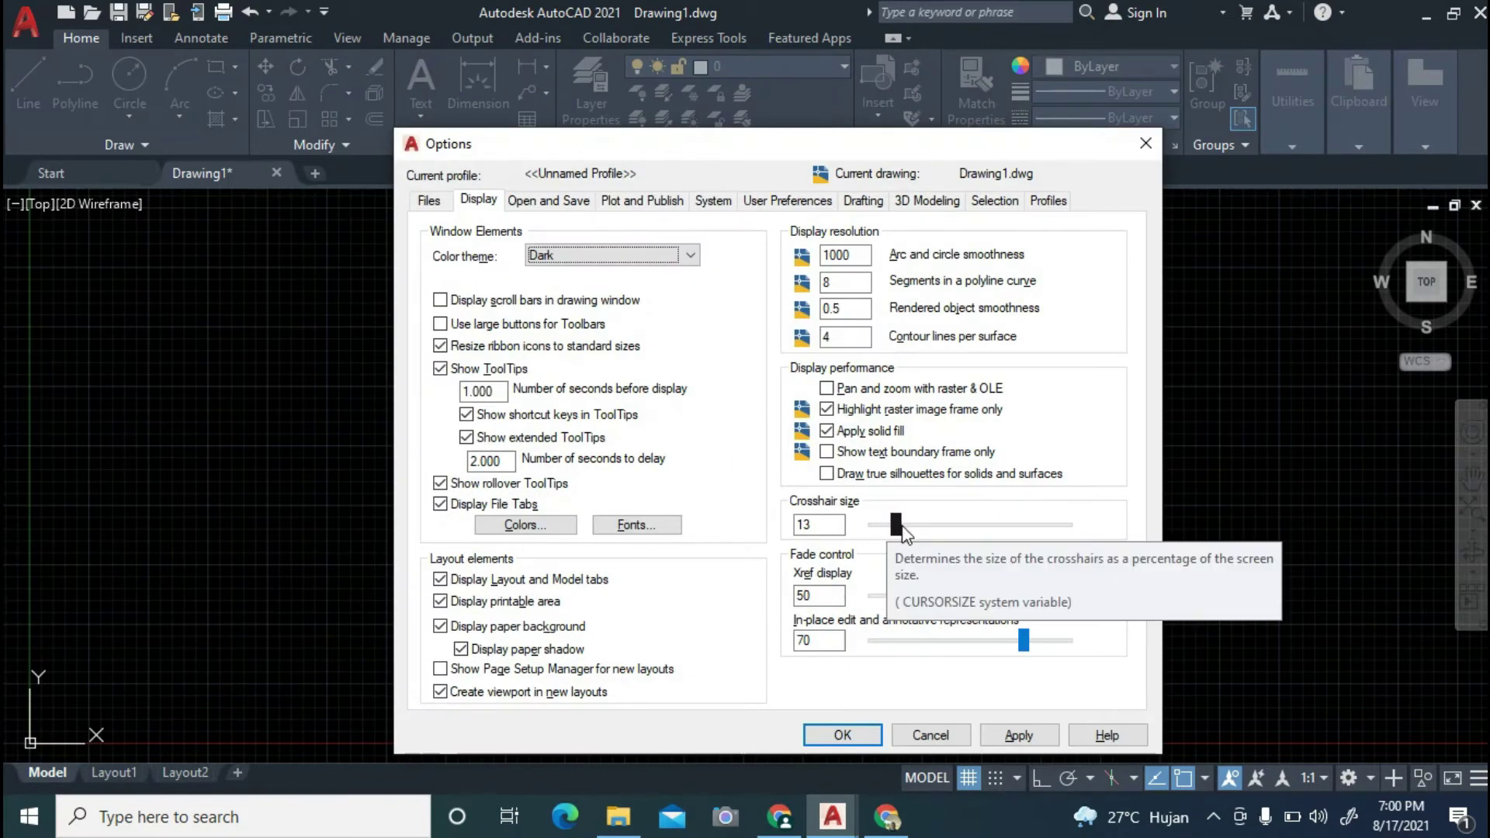
drag(904, 531, 1080, 535)
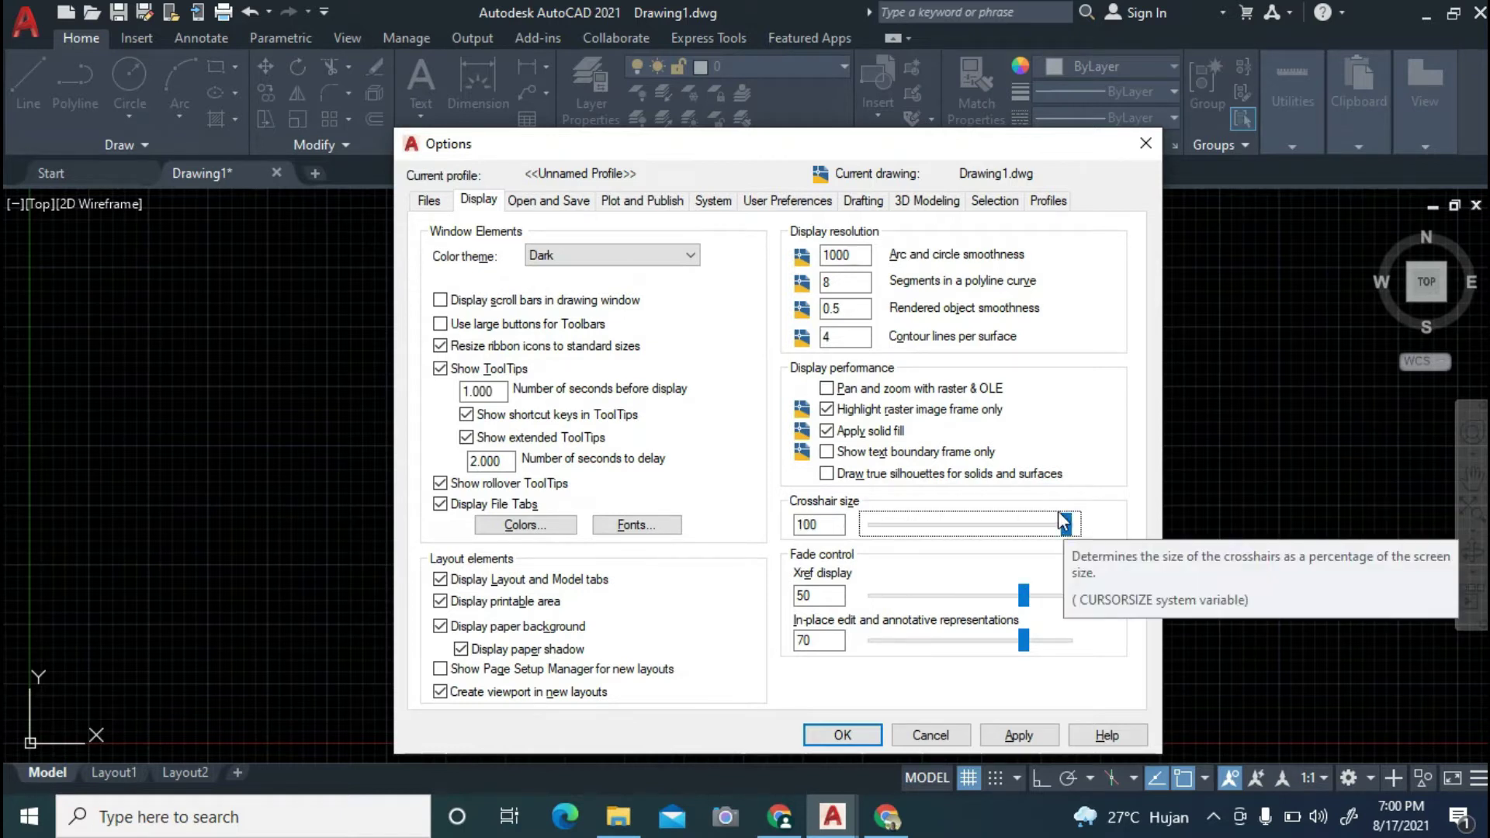
click(562, 204)
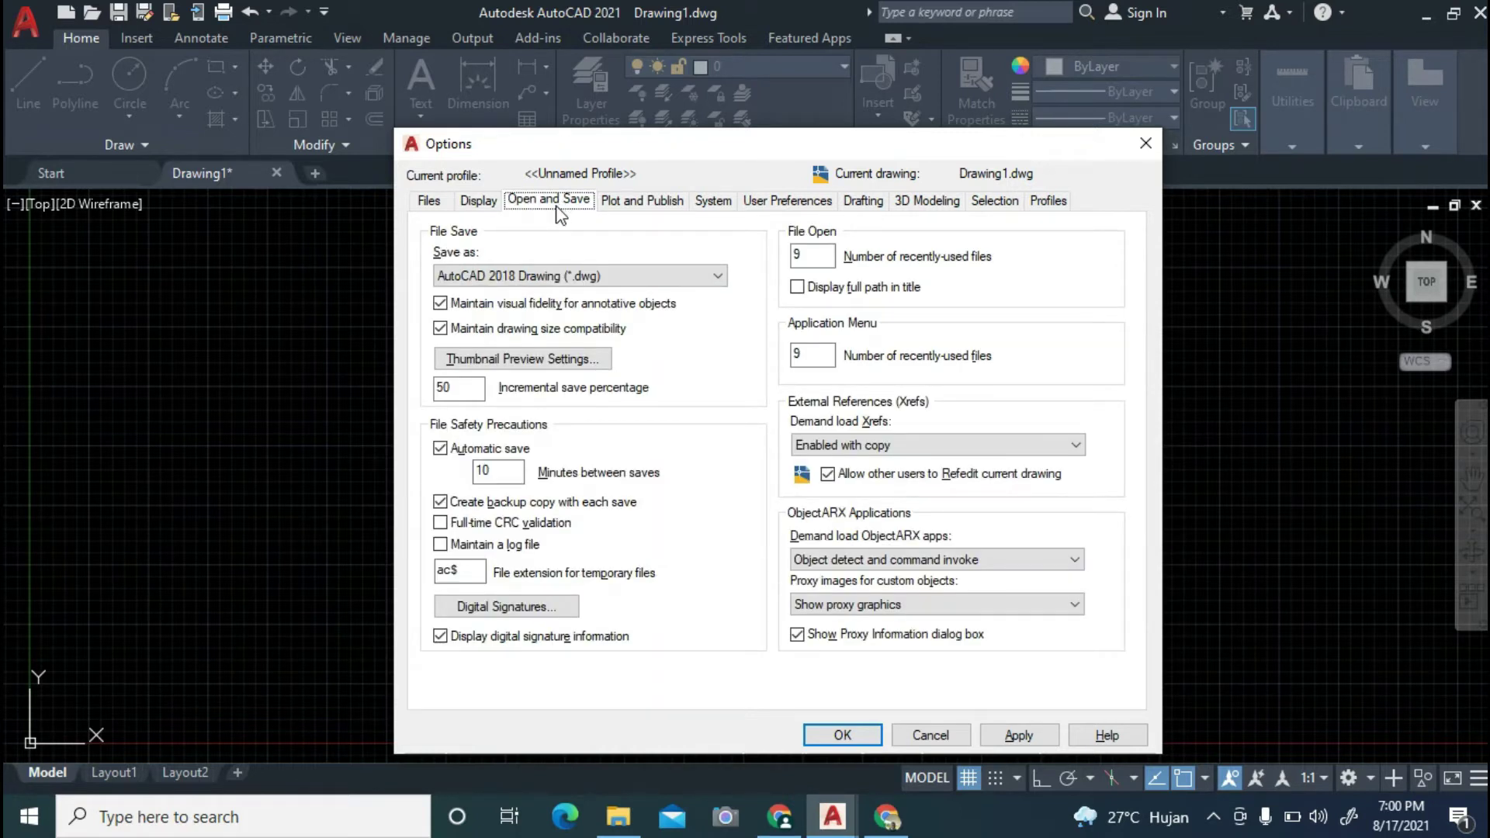
Set the default Save as format to AutoCAD 2007/LT2007 DXF (*.dxf).
click(716, 277)
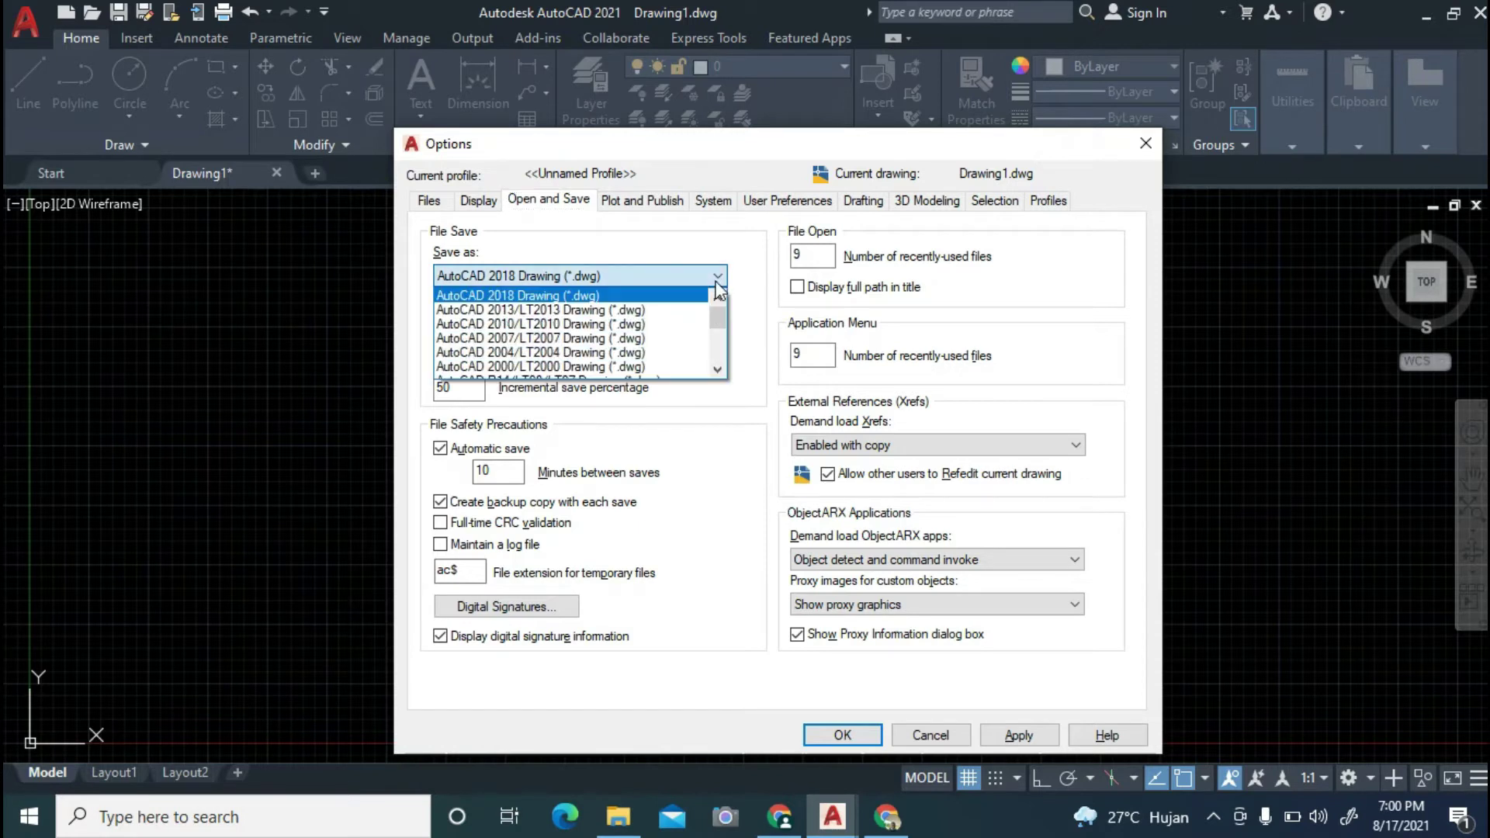
click(613, 338)
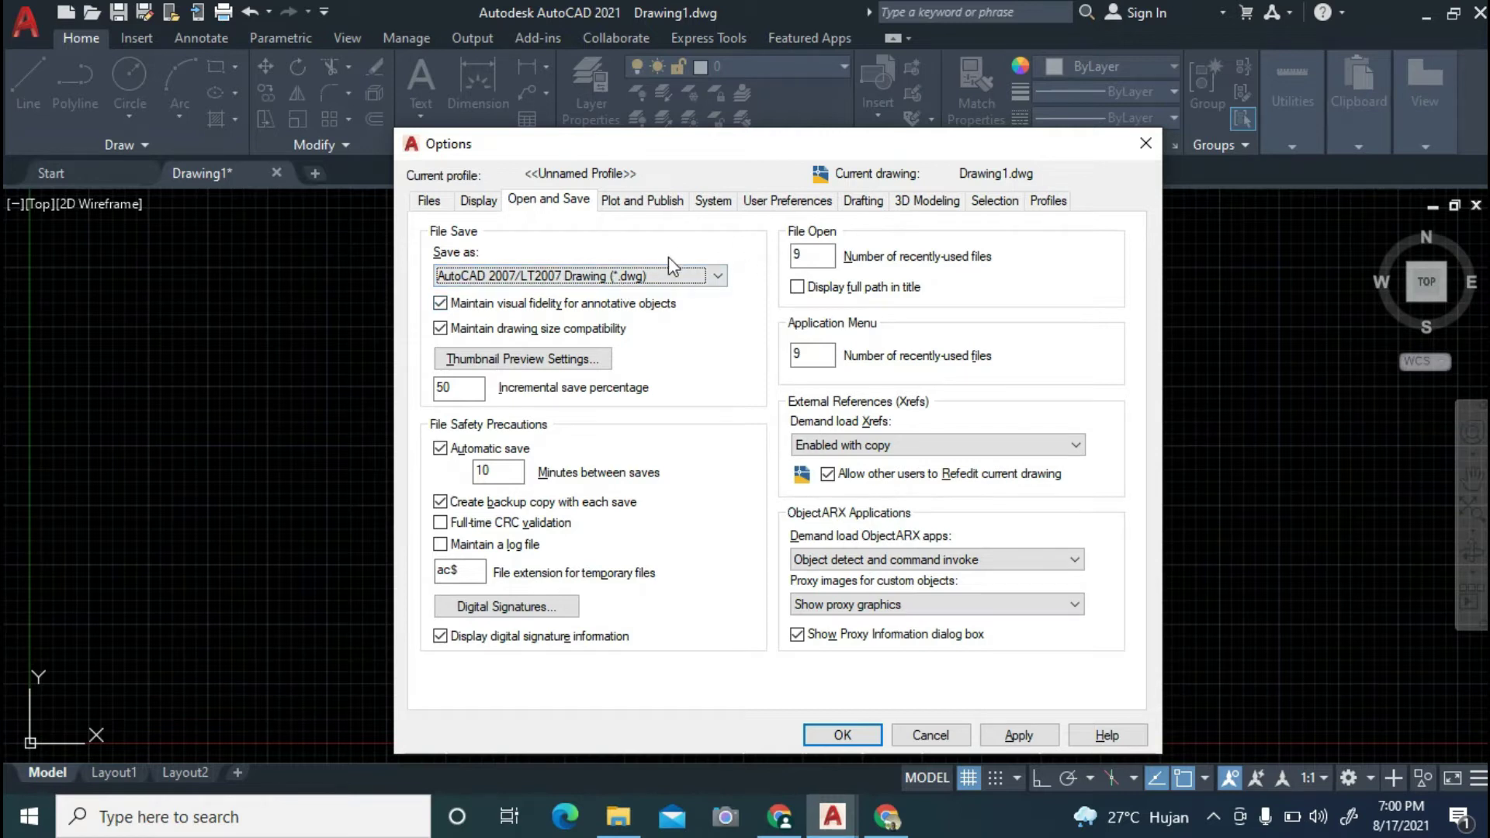
click(718, 276)
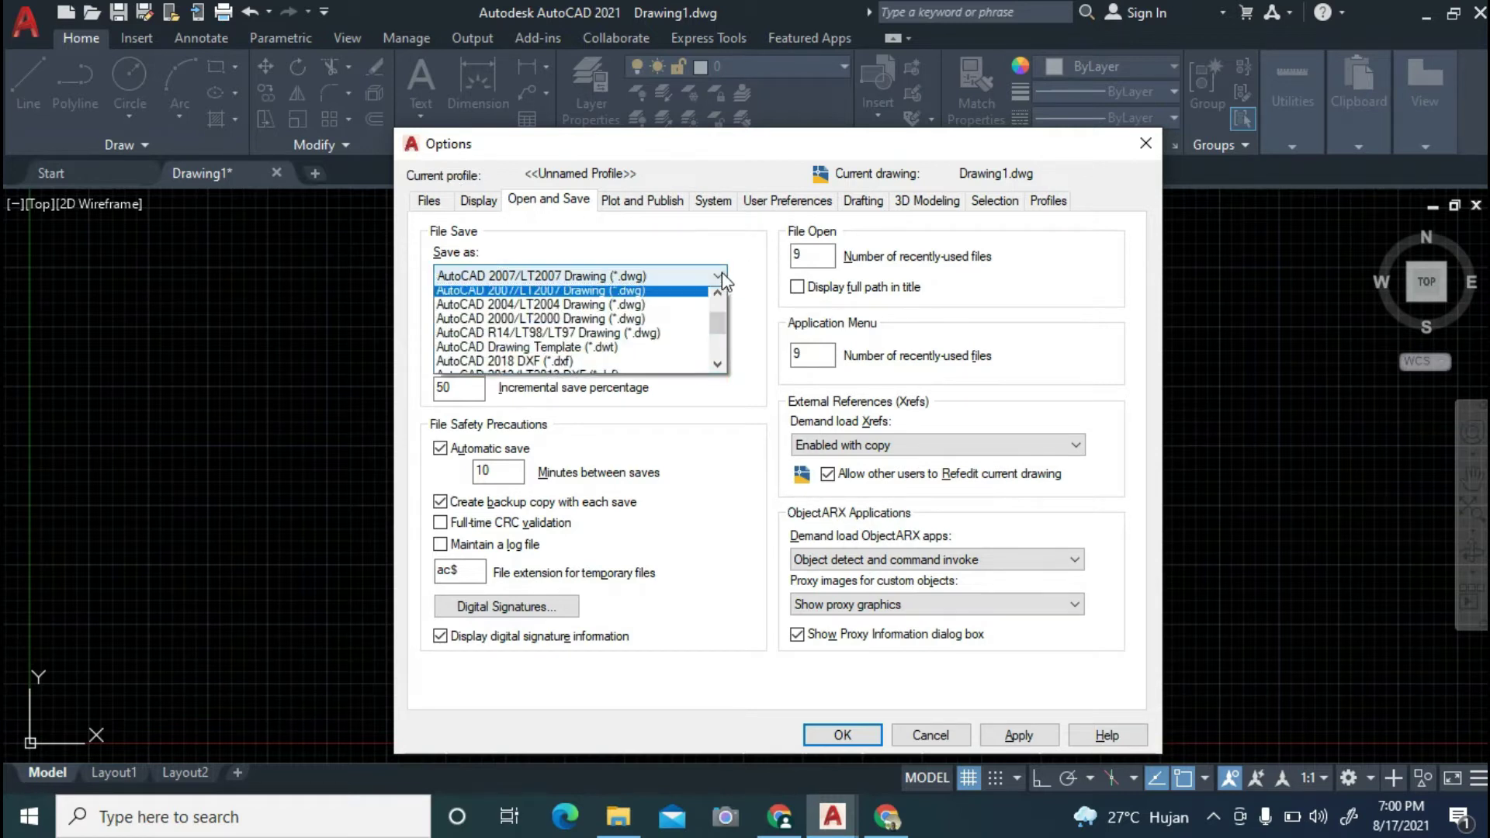
scroll(653, 361, down, 1)
scroll(652, 356, down, 1)
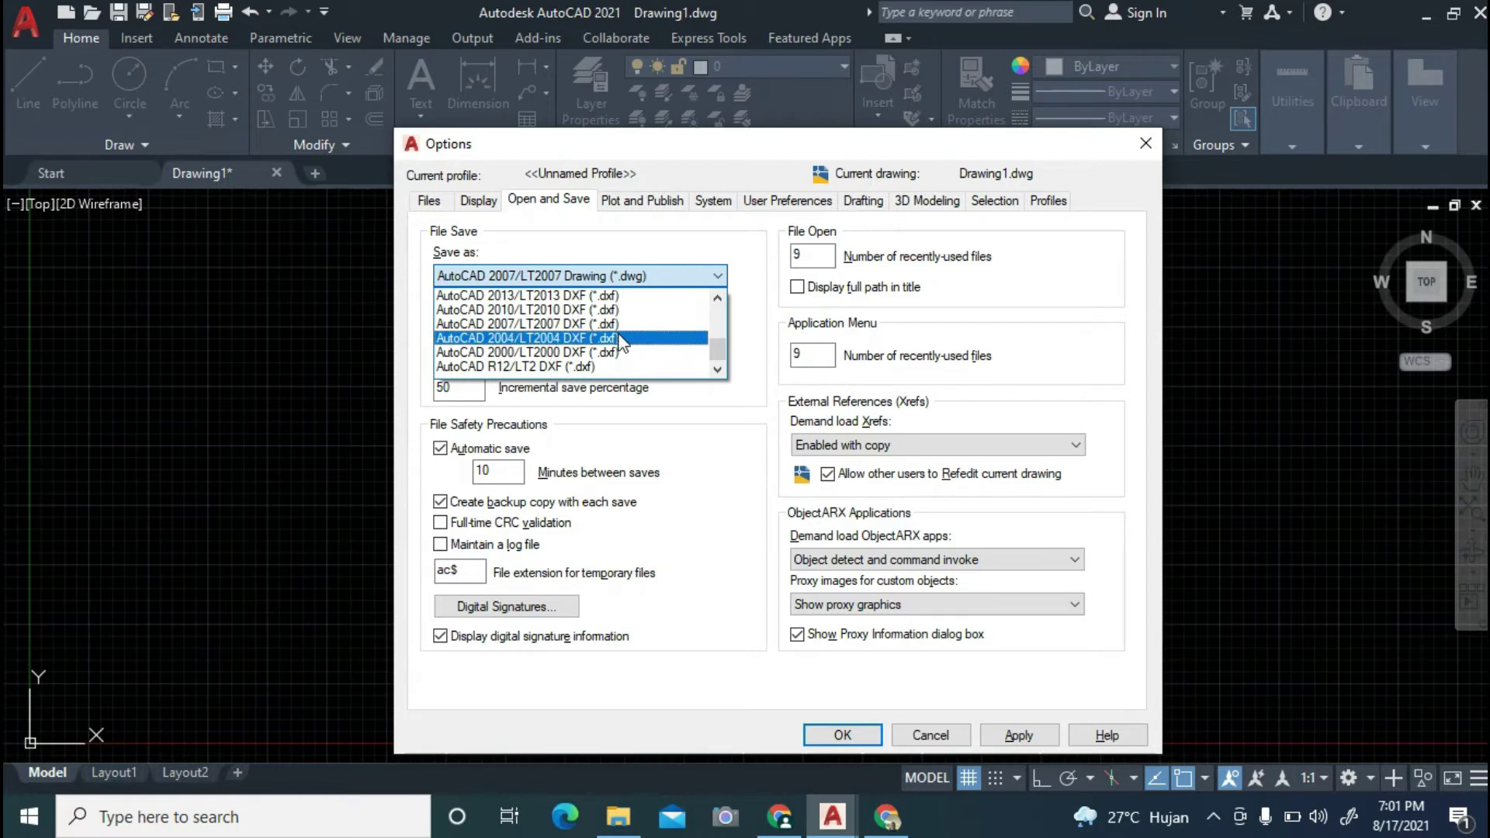
click(621, 325)
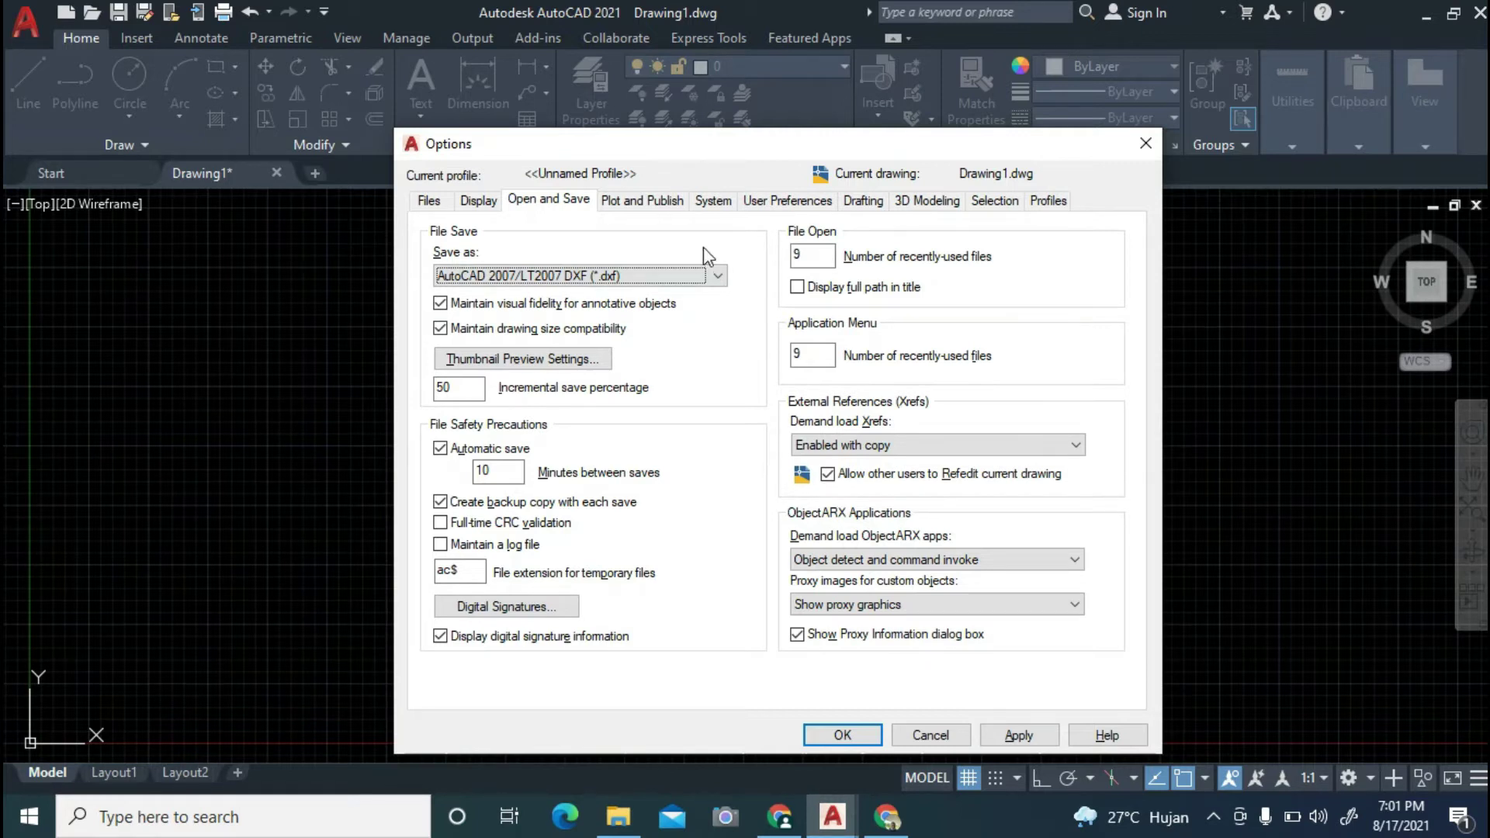
click(659, 202)
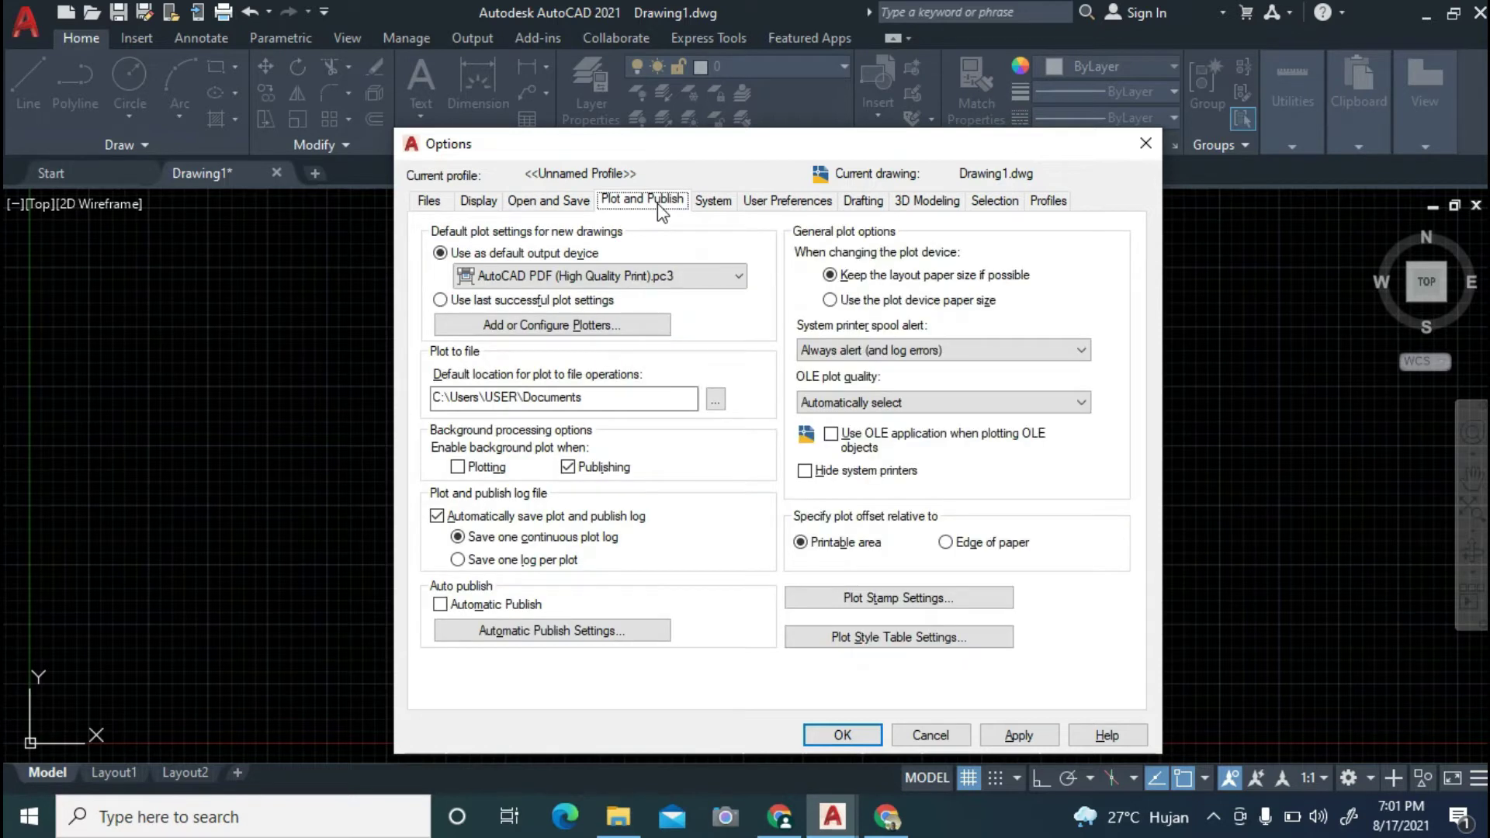
click(726, 277)
scroll(694, 310, up, 1)
scroll(695, 311, up, 2)
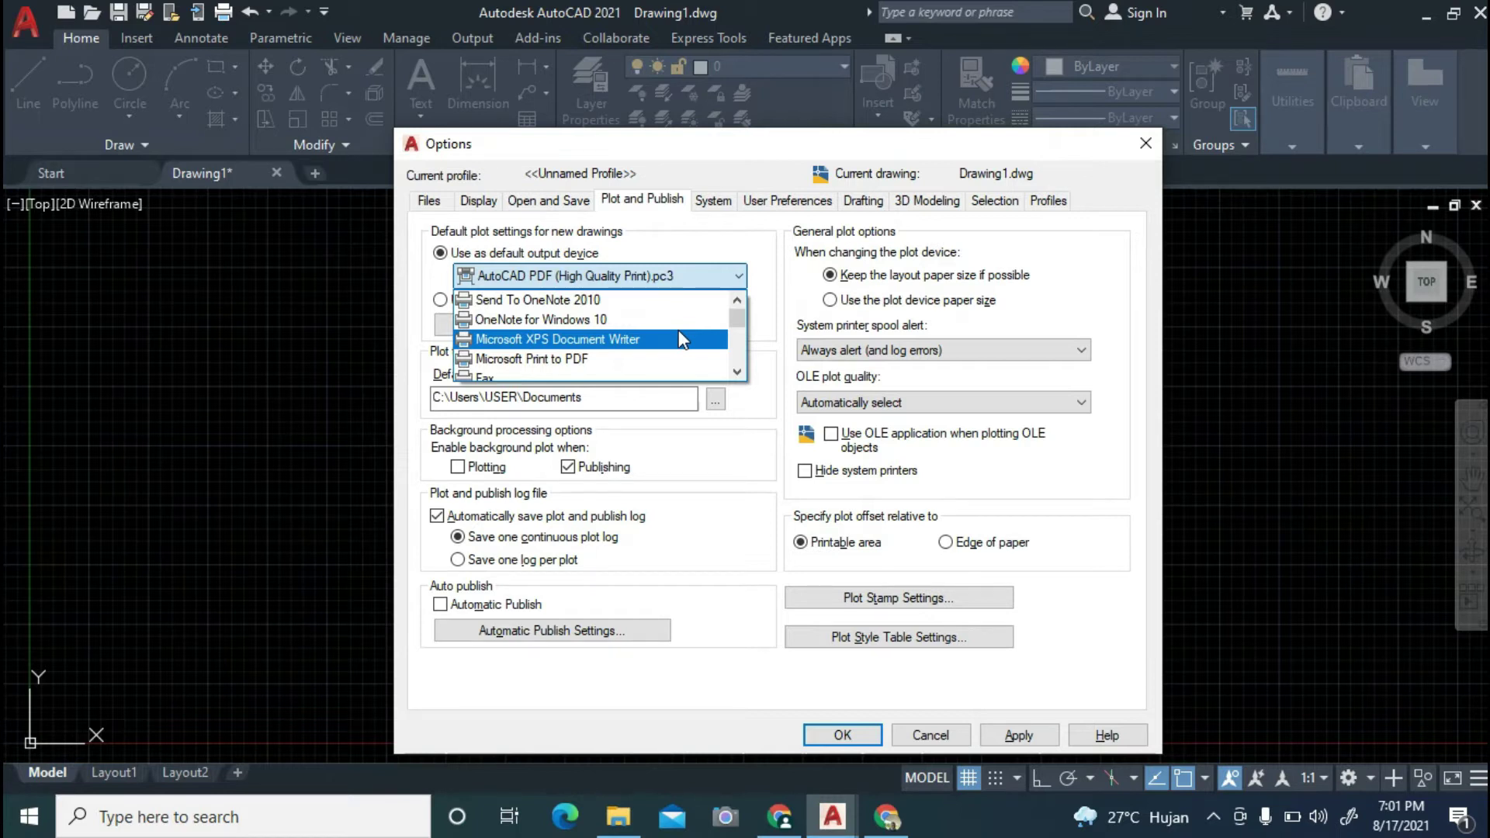
scroll(681, 339, down, 1)
scroll(681, 339, down, 1)
scroll(681, 339, down, 1)
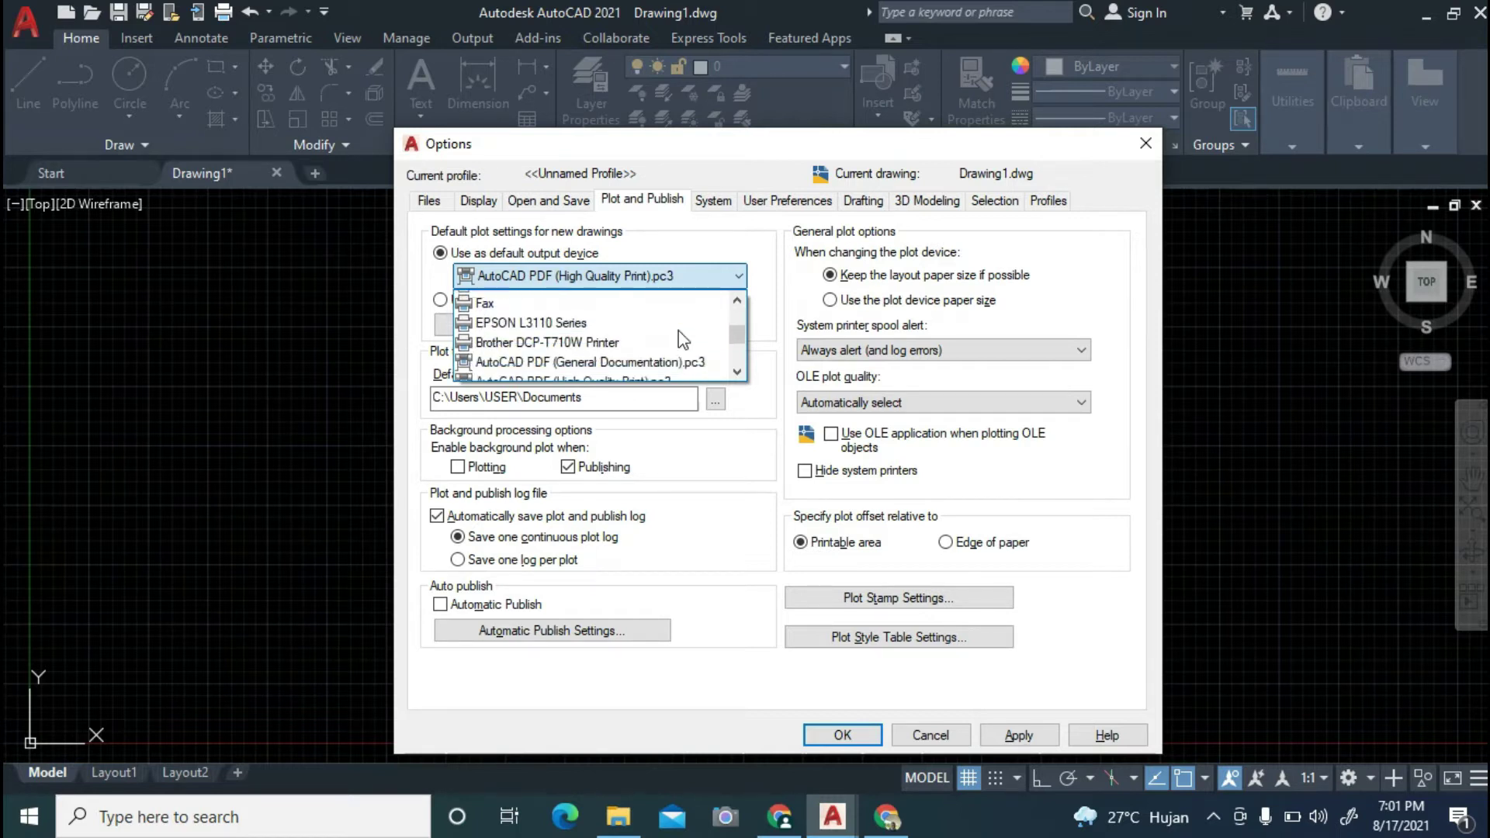
scroll(681, 339, down, 1)
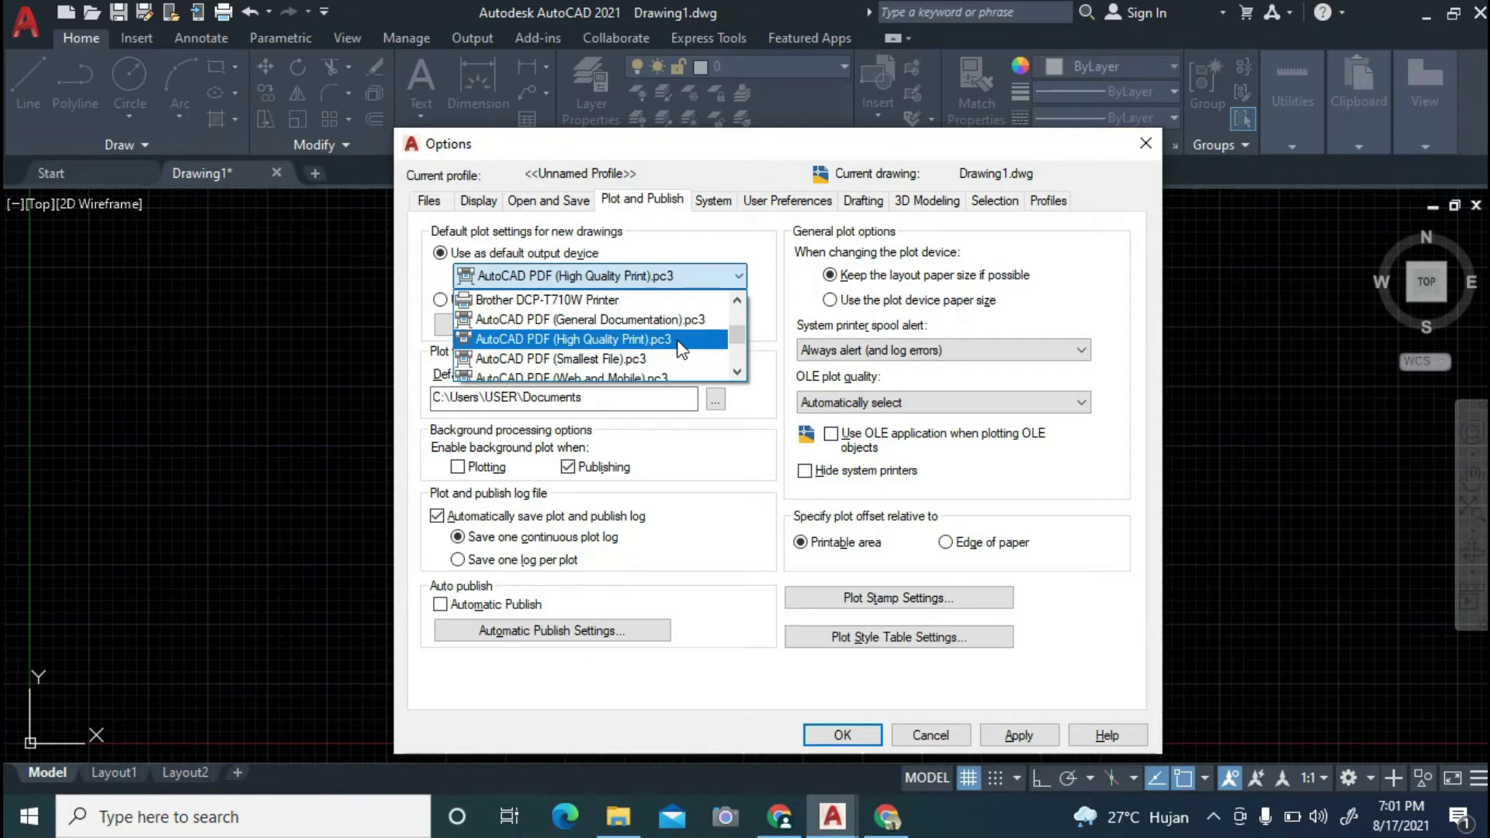
scroll(681, 350, up, 1)
scroll(681, 349, up, 1)
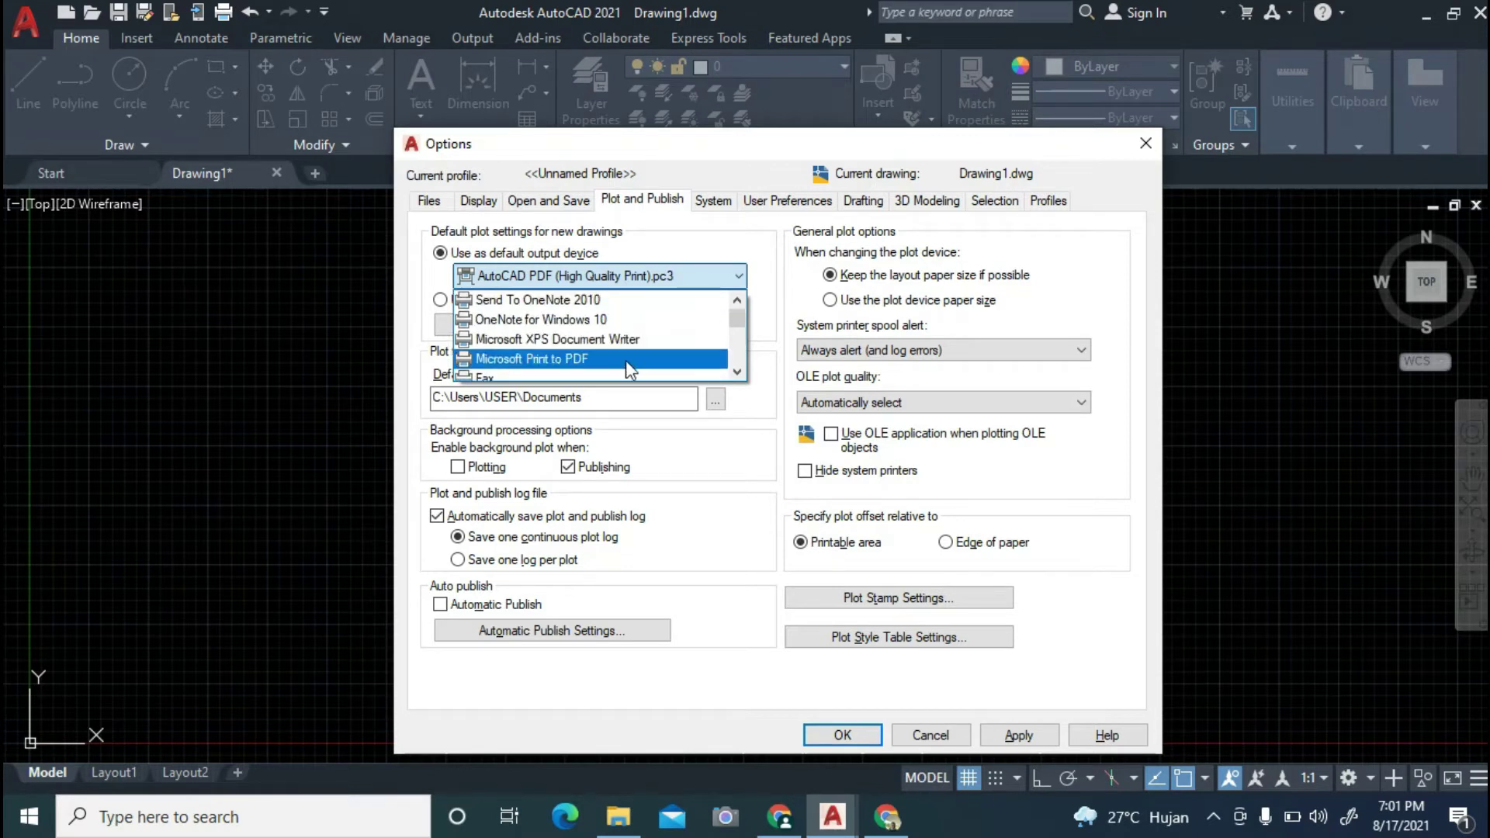
scroll(626, 361, down, 1)
scroll(626, 360, down, 1)
scroll(625, 361, down, 1)
scroll(626, 361, down, 1)
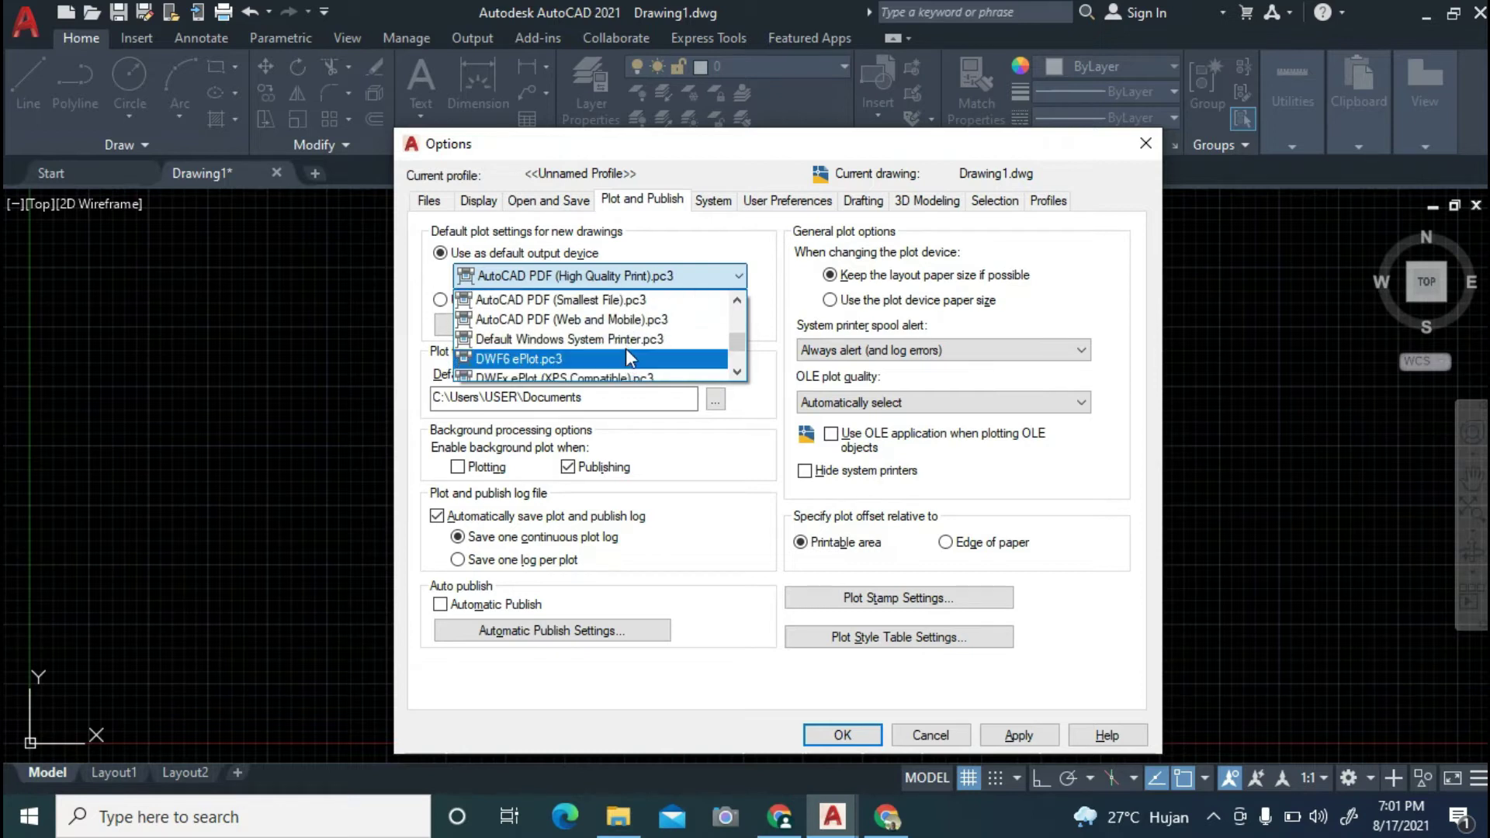
scroll(641, 326, up, 1)
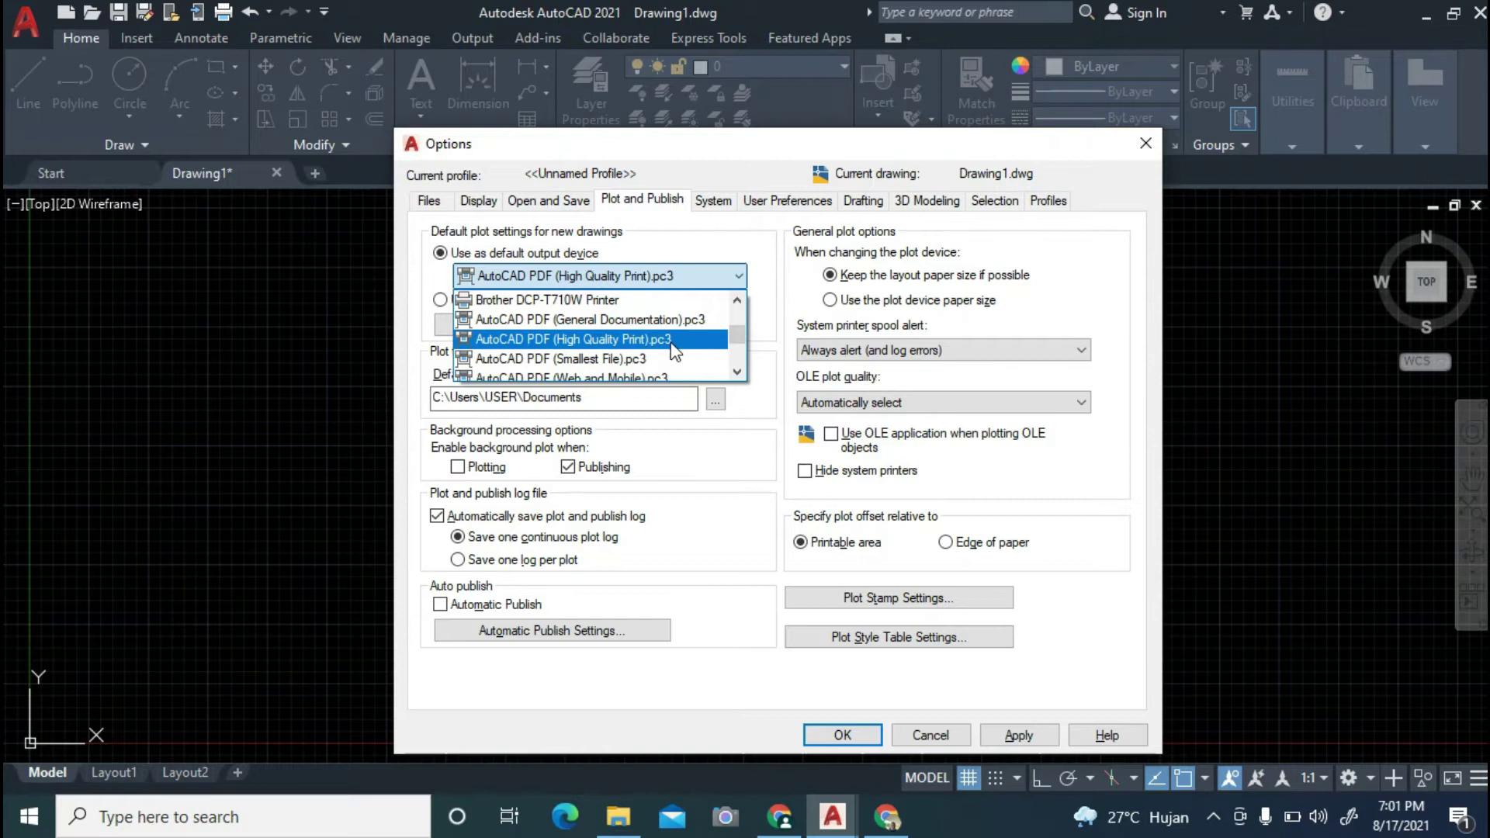
click(668, 343)
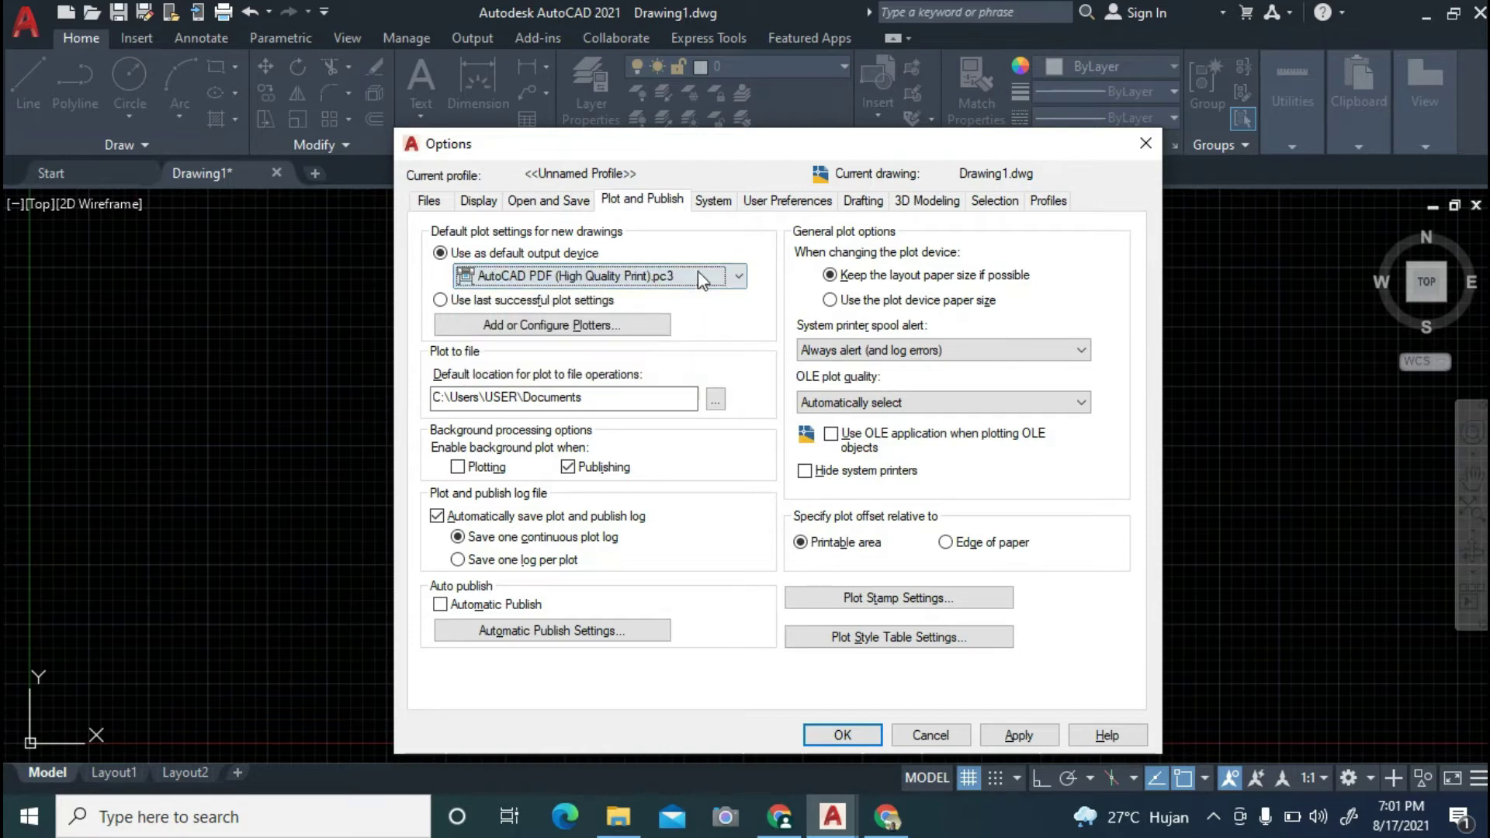
Review the System tab's Graphics Performance settings (hardware acceleration on) and close them.
click(720, 201)
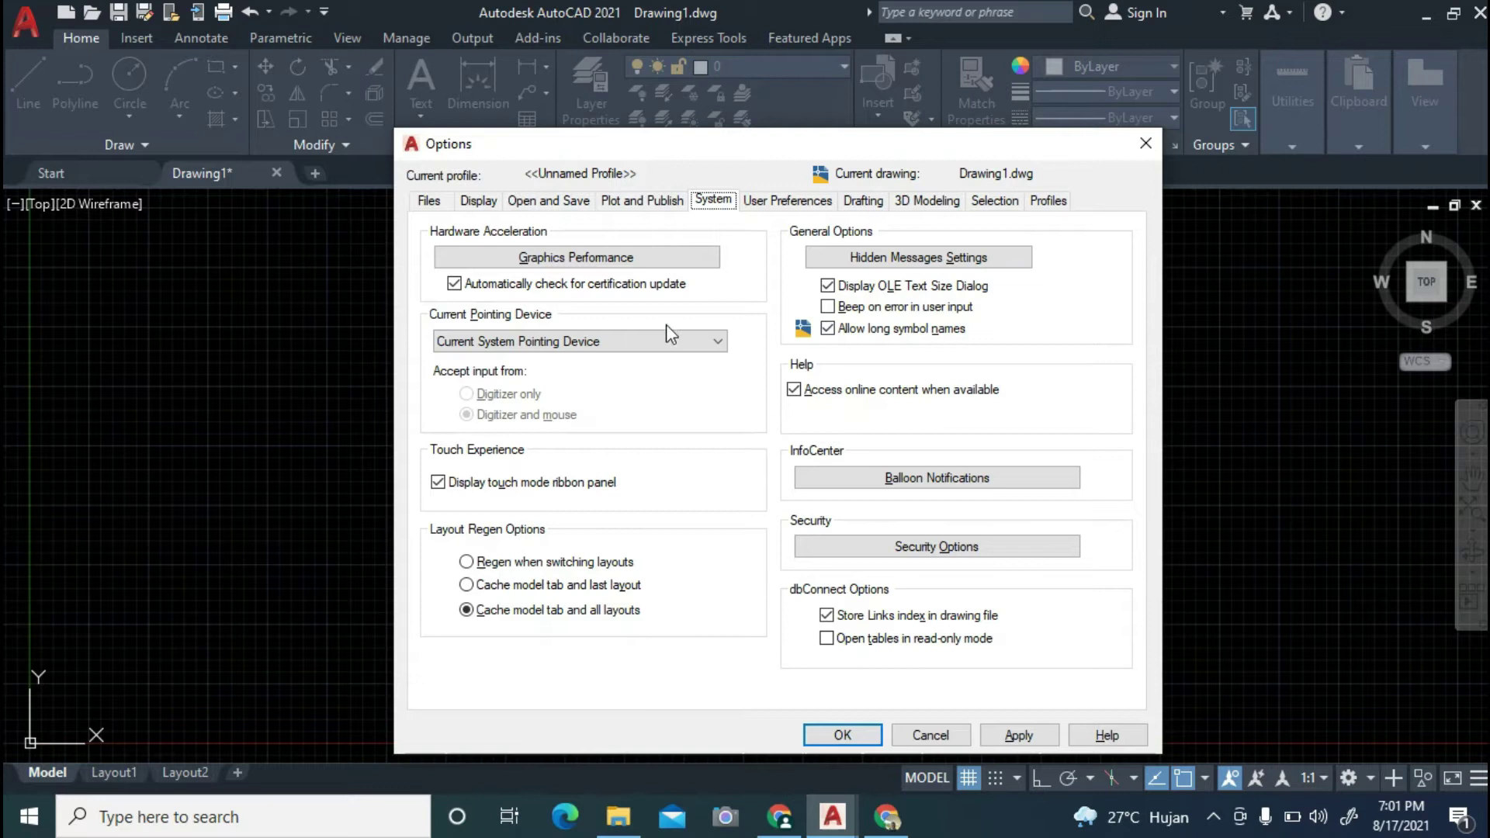
click(608, 265)
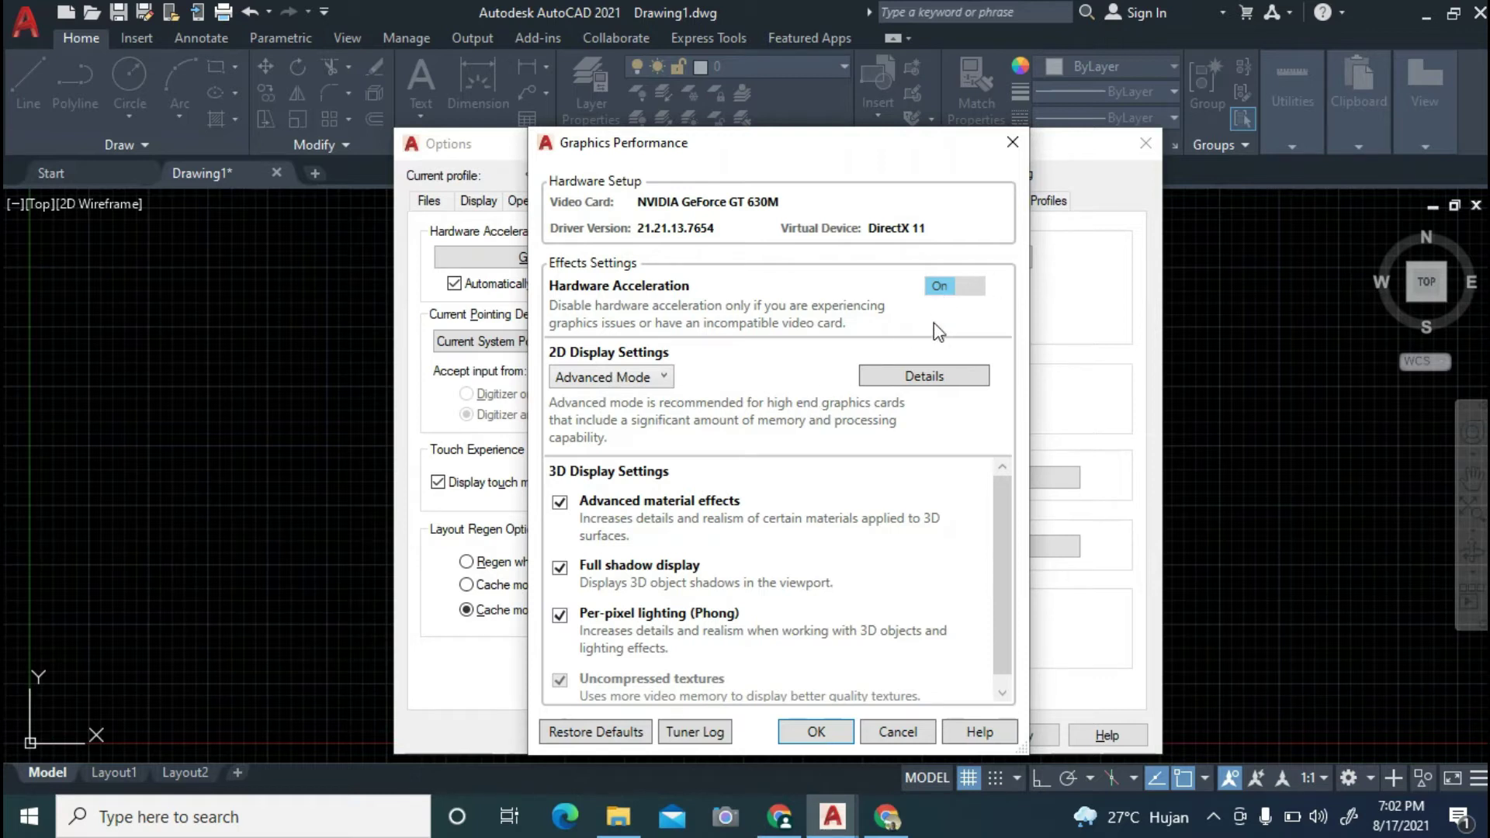
click(815, 732)
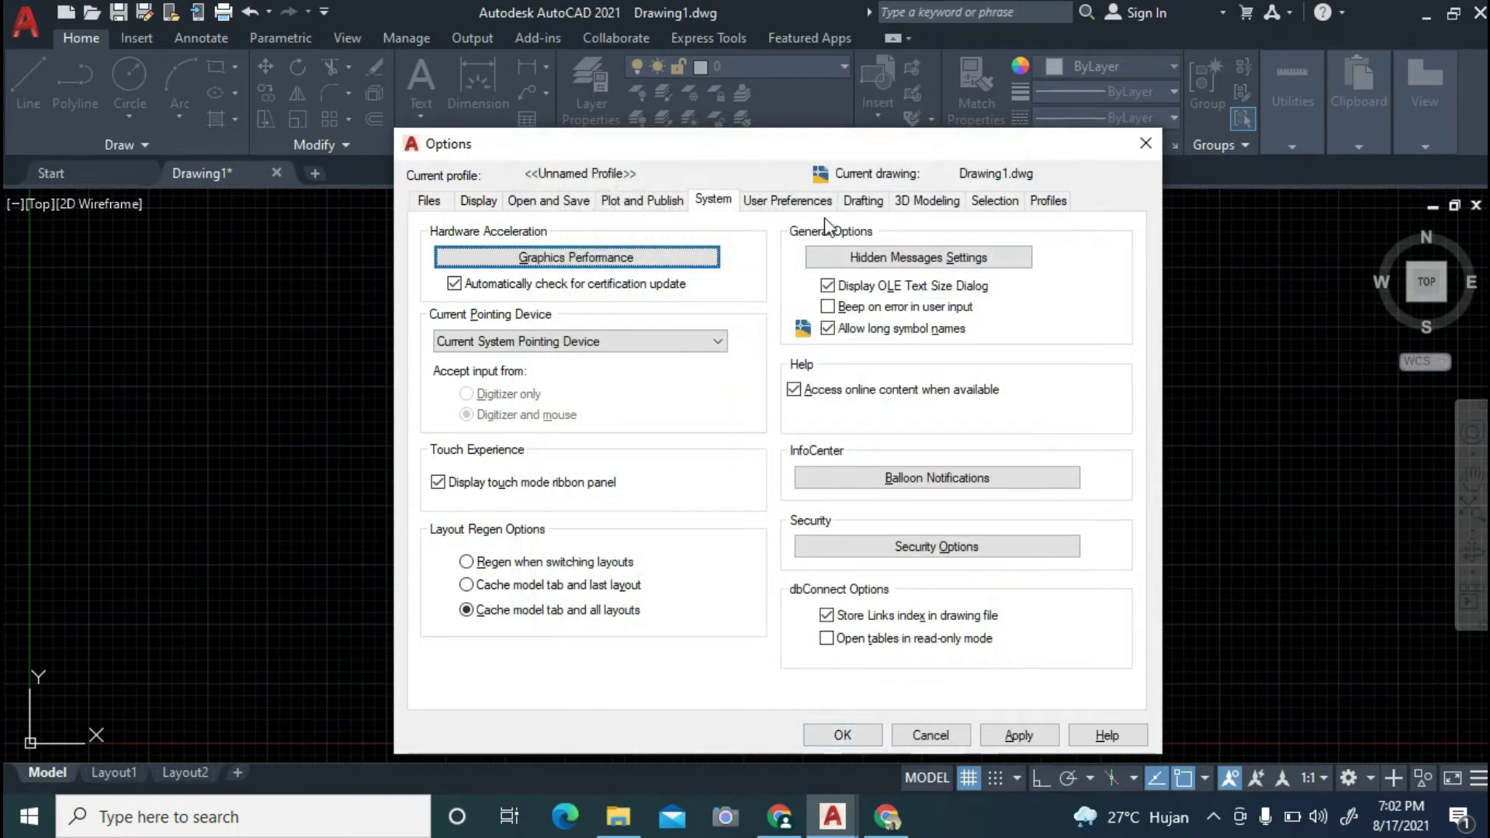
In User Preferences, set insertion-scale source content and target drawing units to Inches.
click(809, 203)
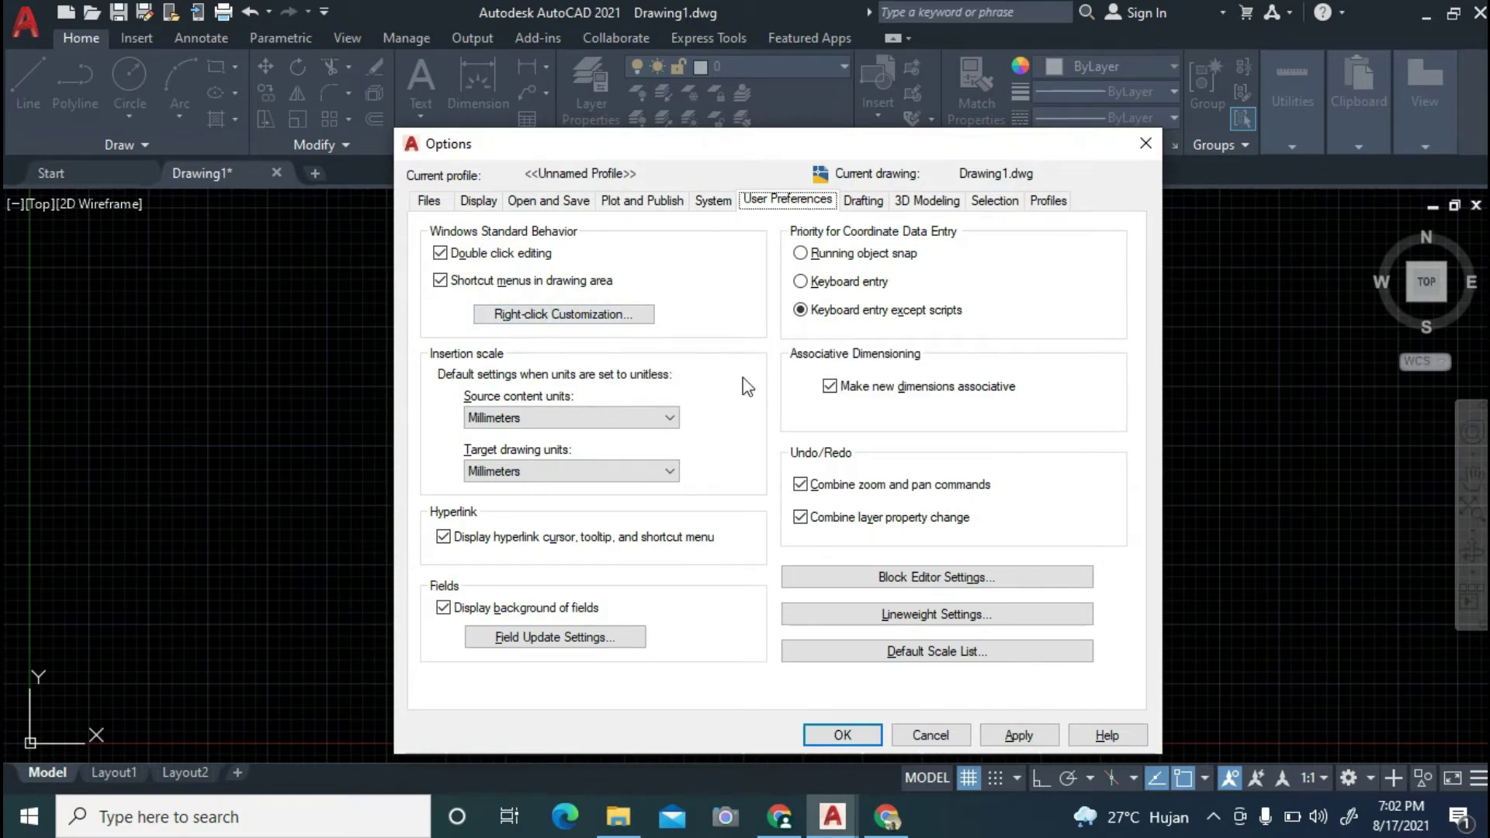
click(663, 422)
scroll(620, 453, up, 2)
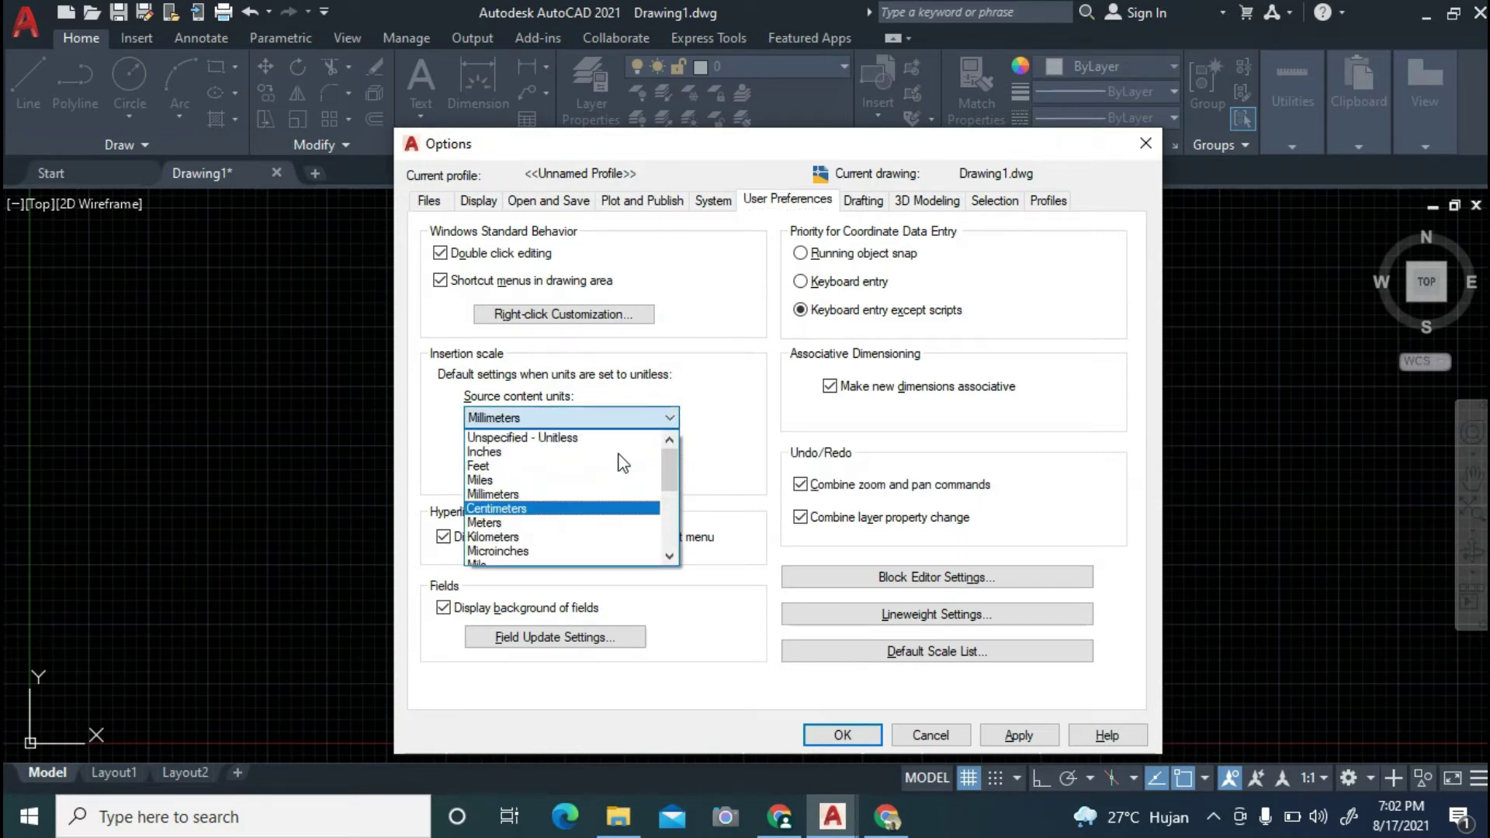
click(618, 452)
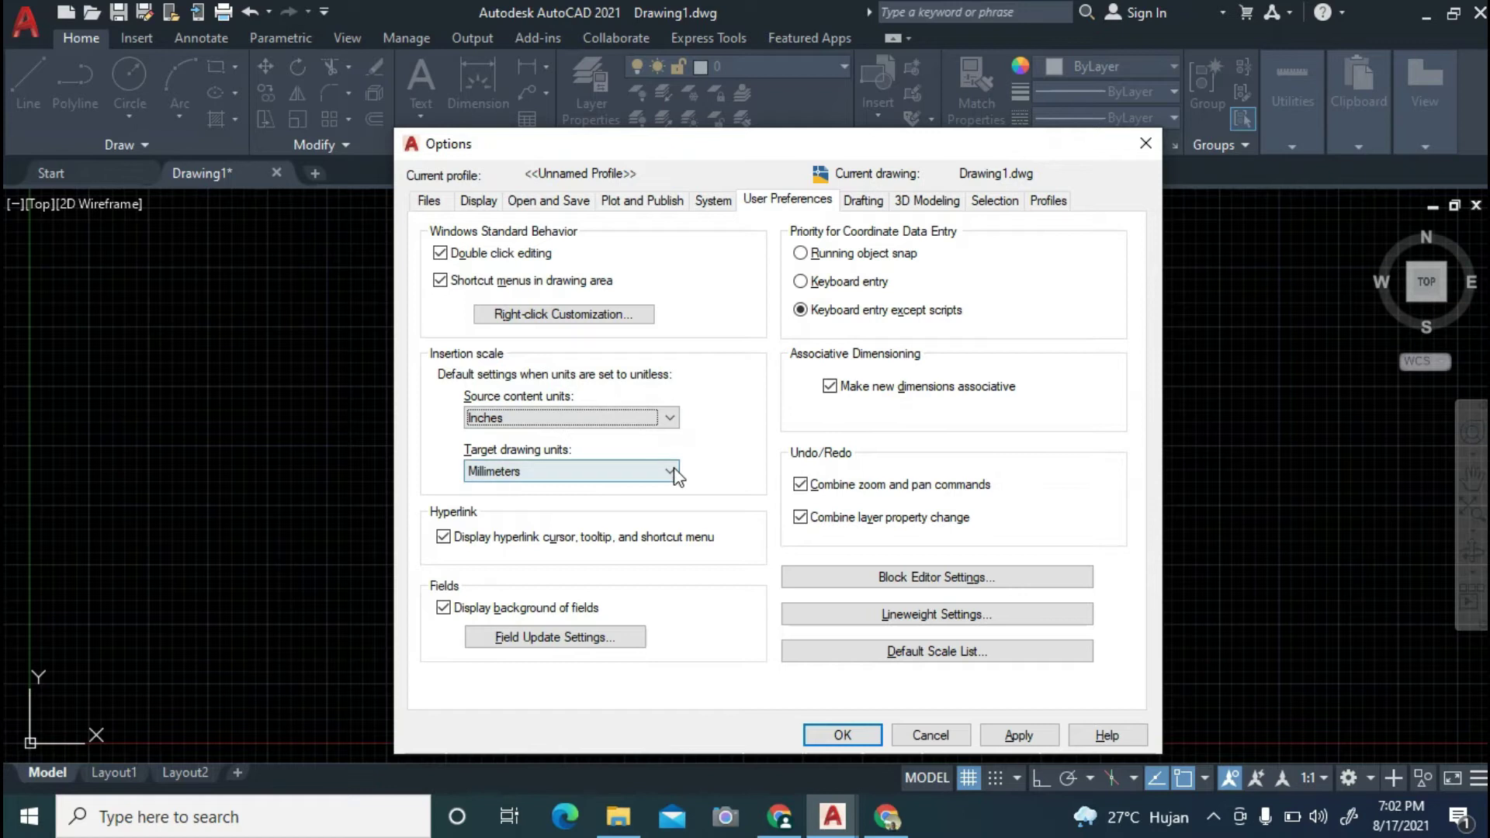
click(669, 471)
scroll(597, 568, down, 1)
scroll(597, 568, down, 1)
scroll(597, 568, down, 1)
scroll(597, 567, up, 2)
scroll(597, 565, up, 2)
scroll(597, 561, up, 1)
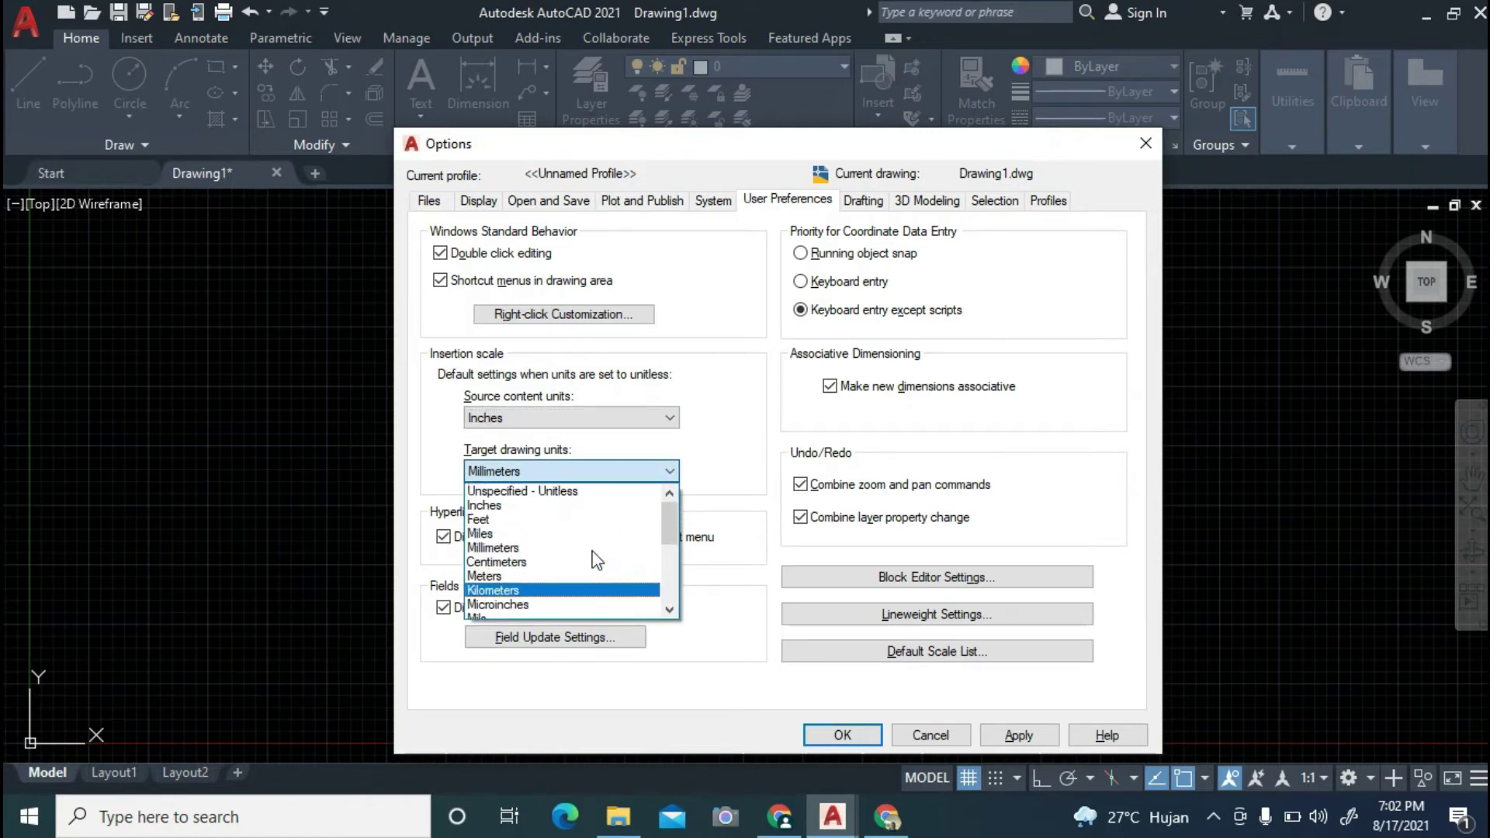
scroll(597, 561, down, 1)
scroll(597, 561, down, 2)
scroll(596, 552, up, 3)
click(574, 506)
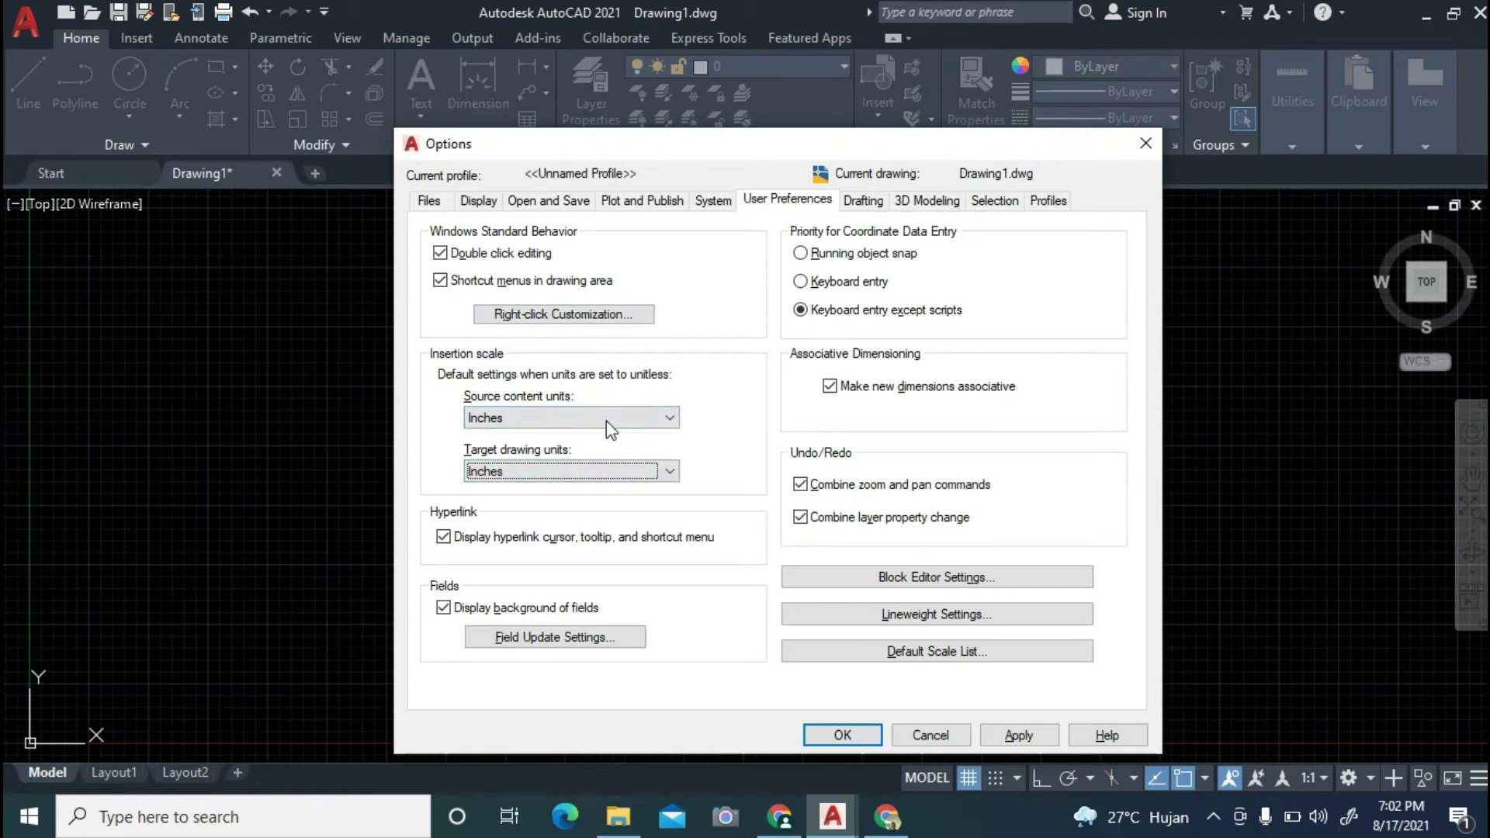
Try Miles for source content, then set both source and target units to Millimeters.
click(669, 418)
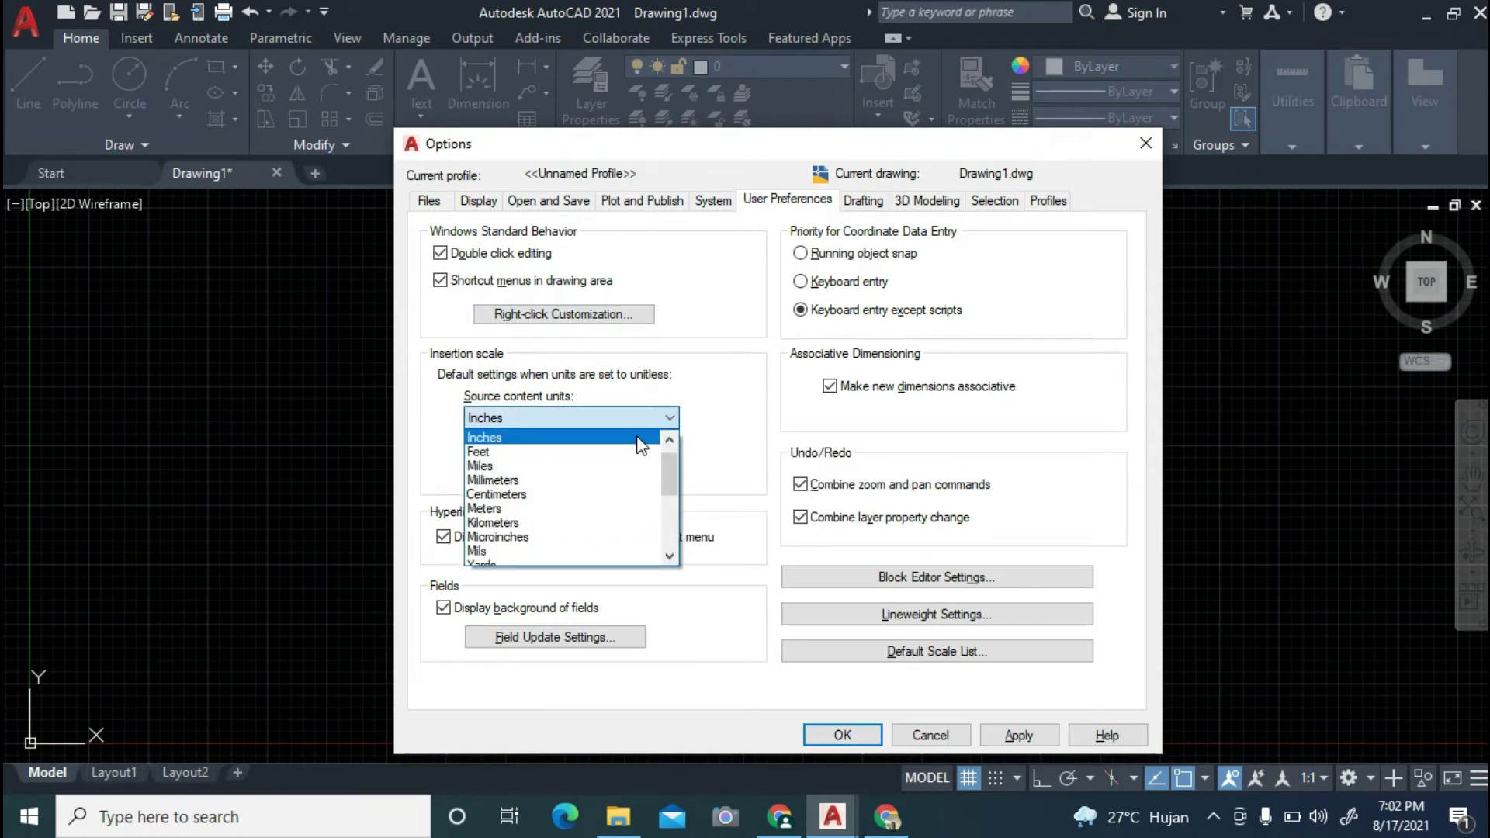
scroll(615, 529, down, 1)
scroll(615, 530, down, 2)
scroll(614, 529, down, 2)
scroll(616, 526, up, 2)
scroll(617, 524, up, 2)
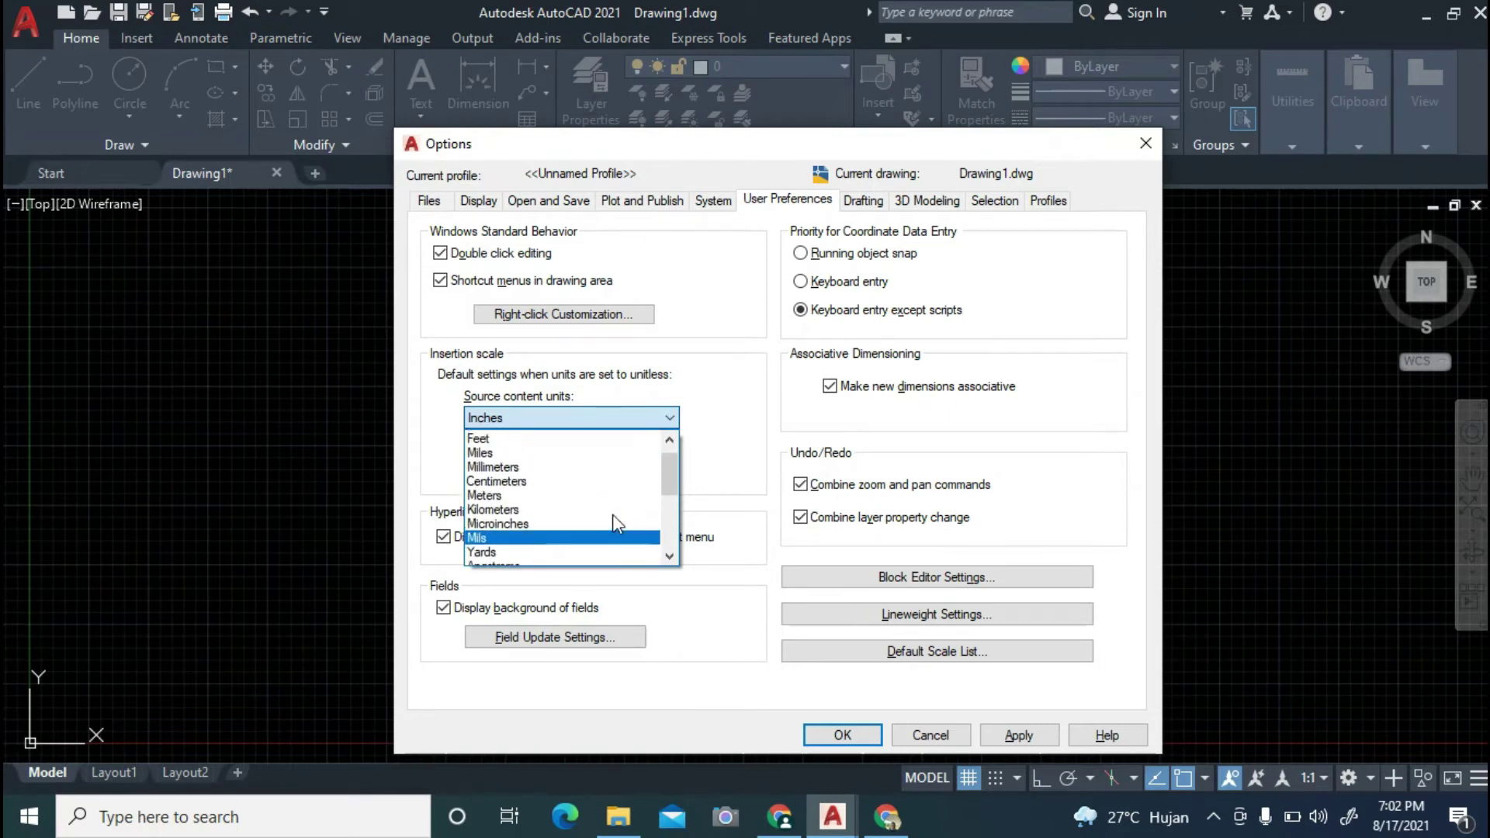
click(630, 453)
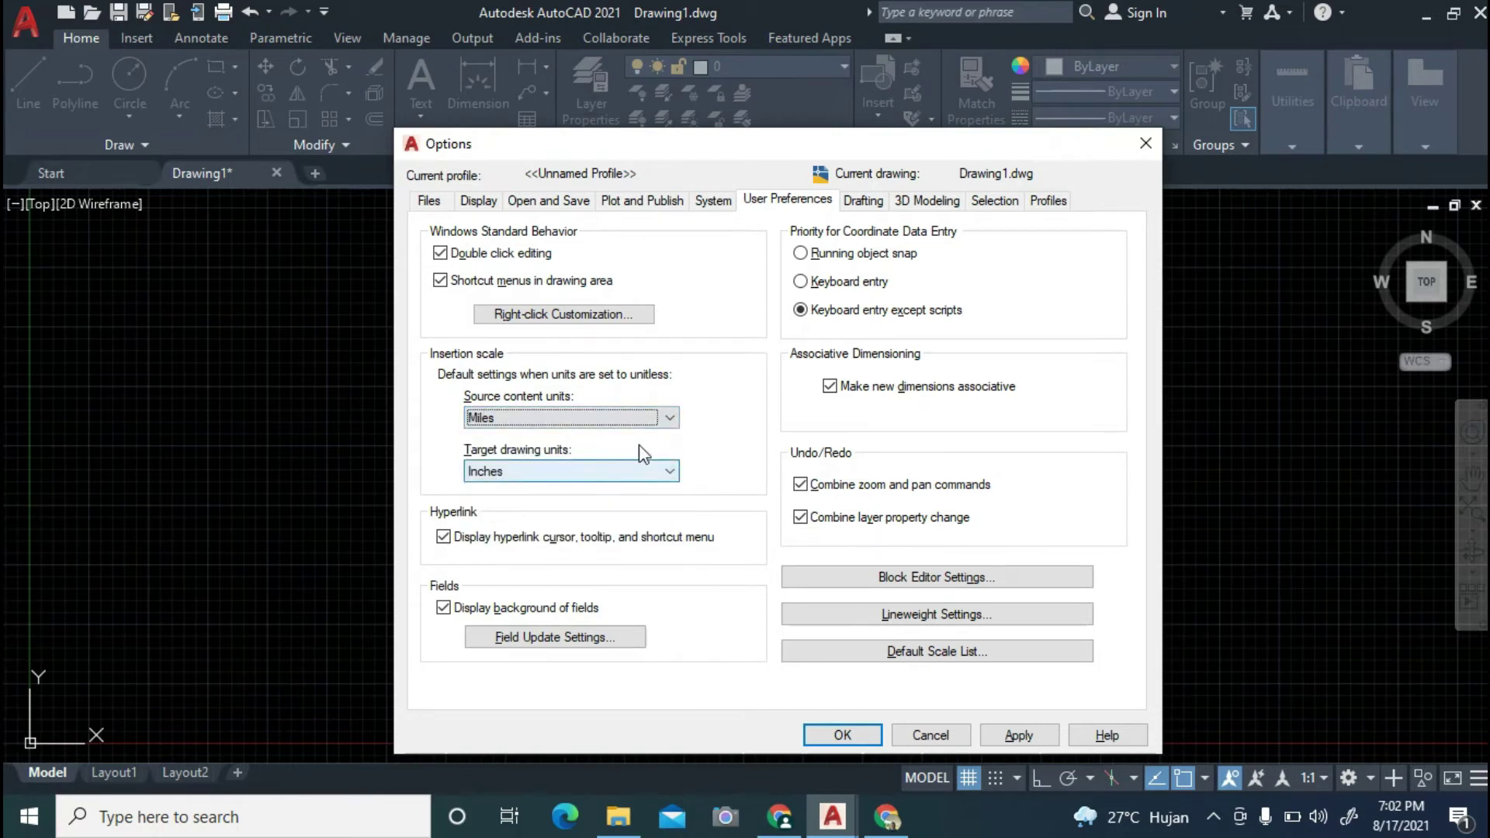
click(666, 419)
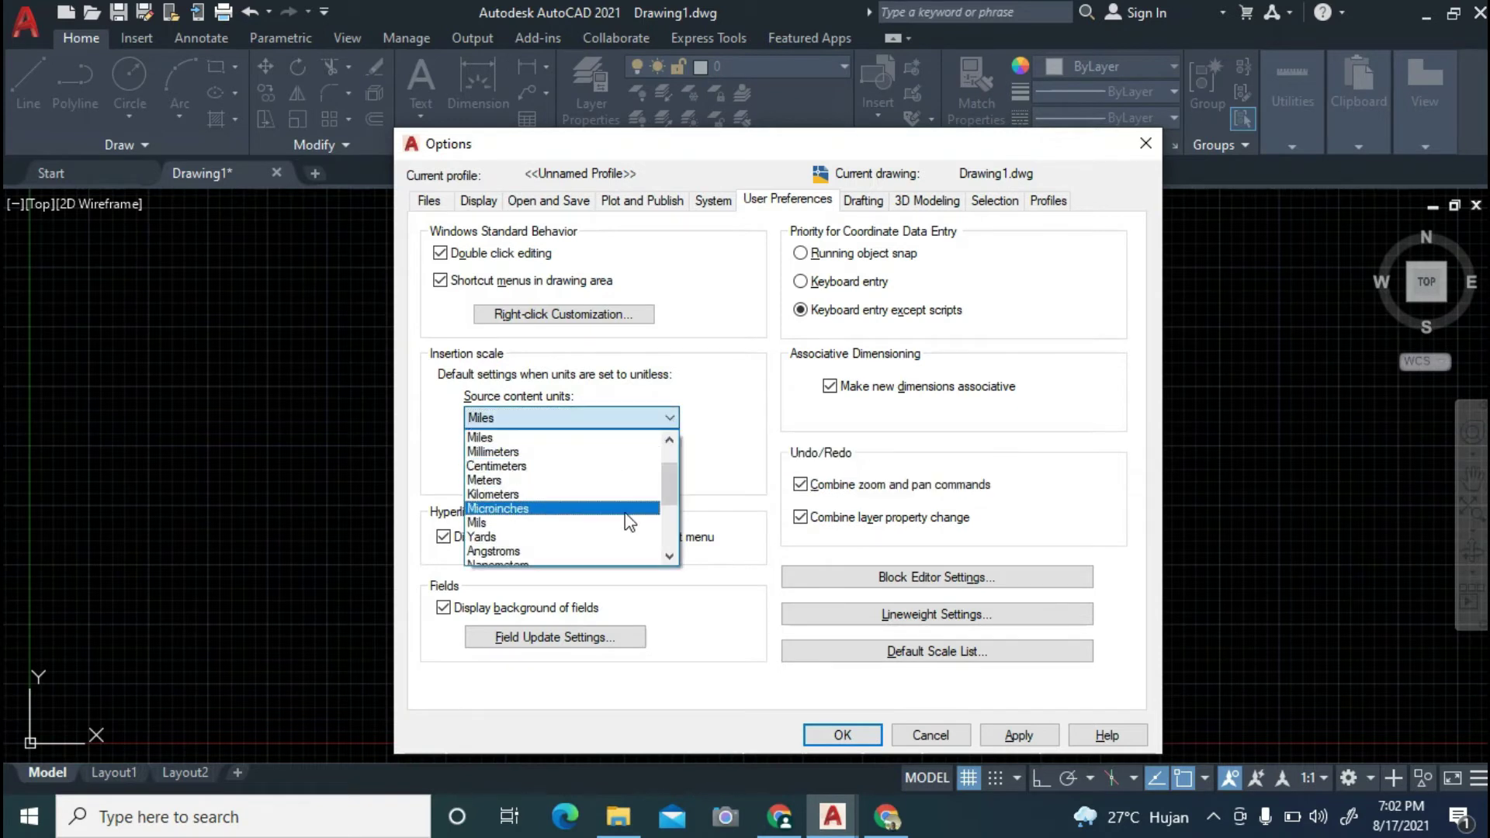
scroll(629, 524, up, 1)
scroll(627, 516, up, 2)
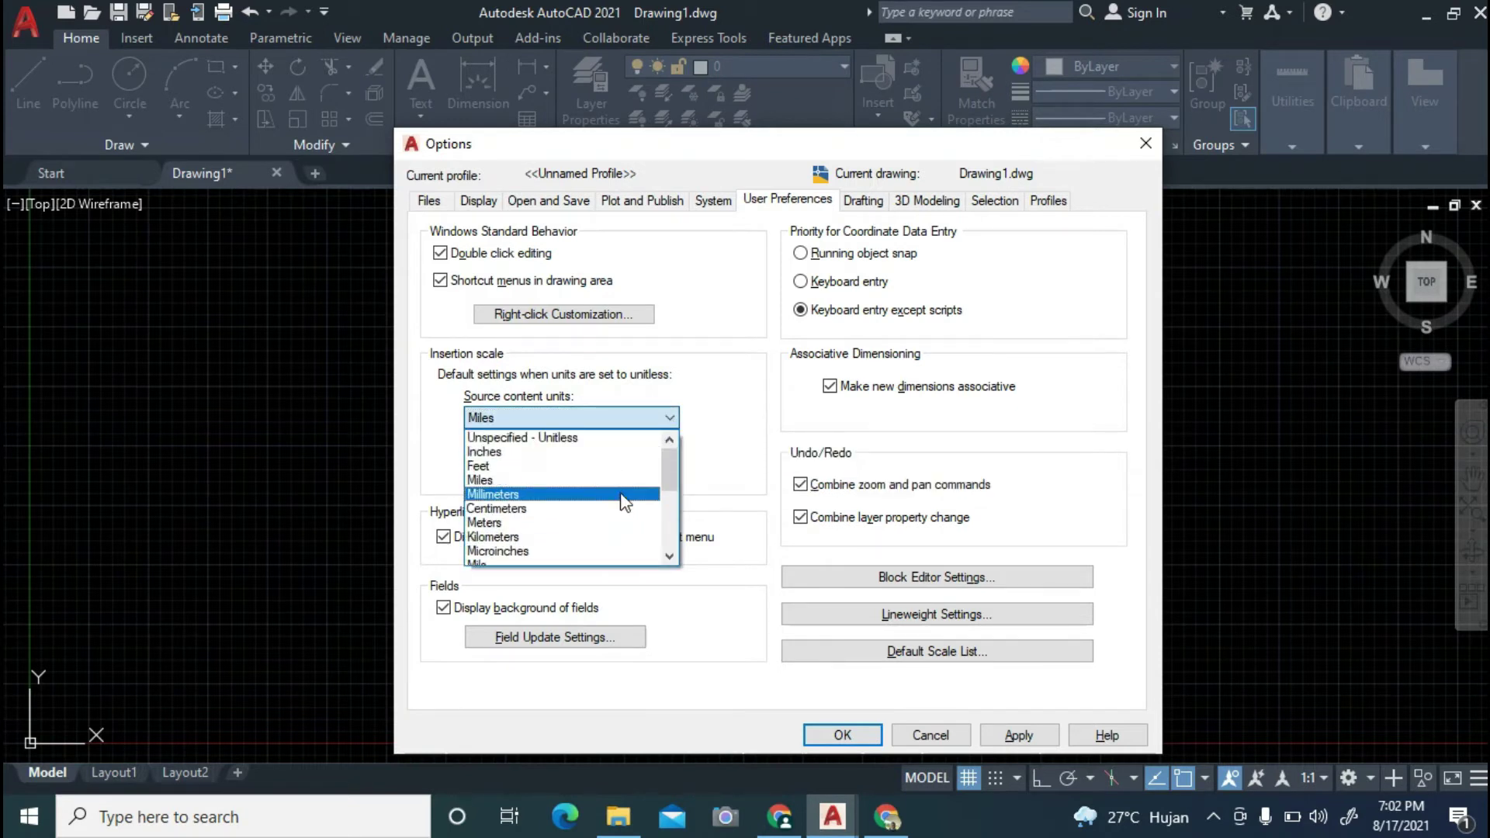
click(625, 503)
click(668, 471)
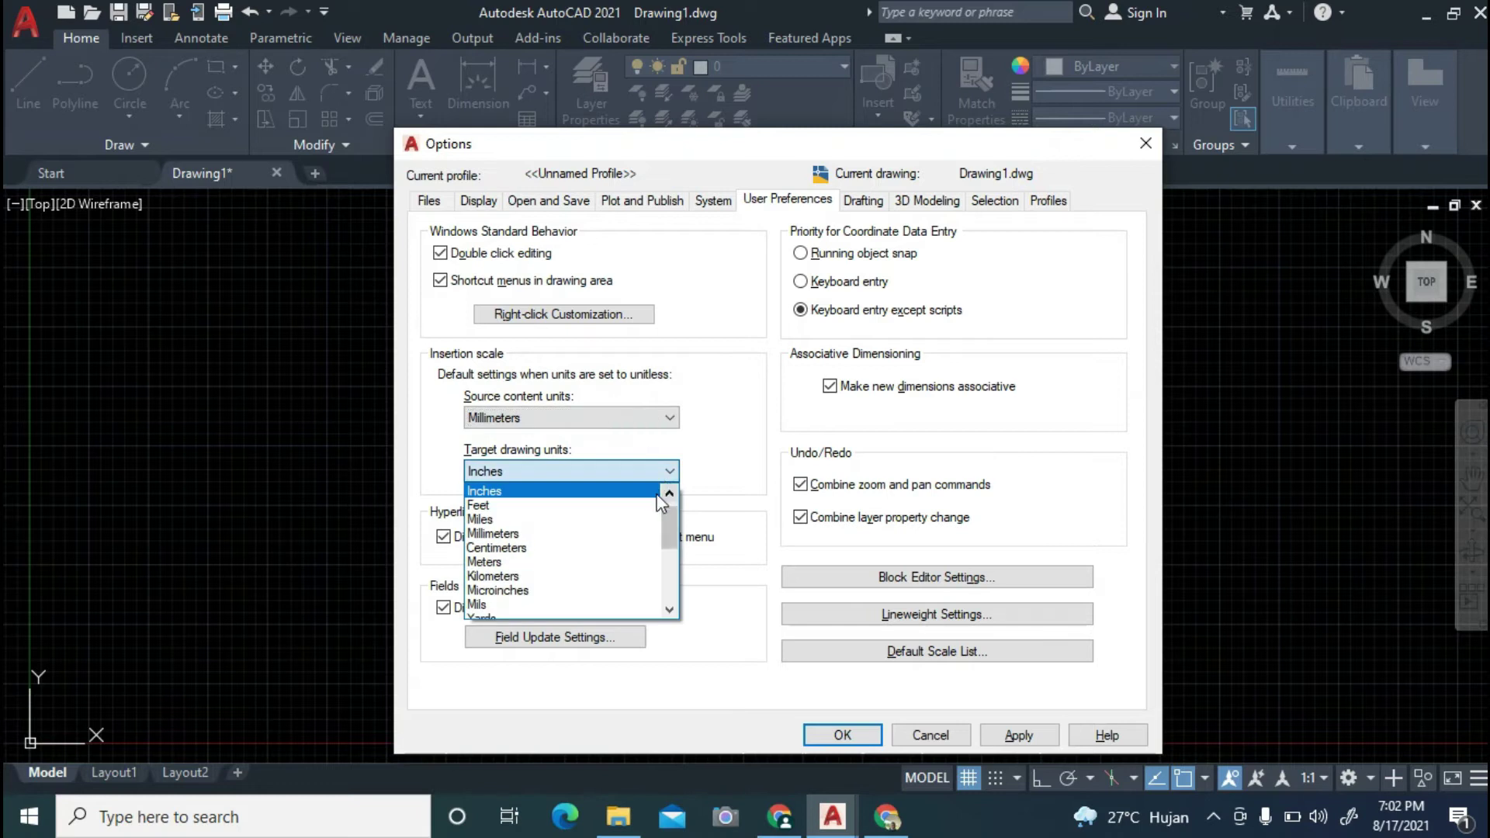
click(637, 534)
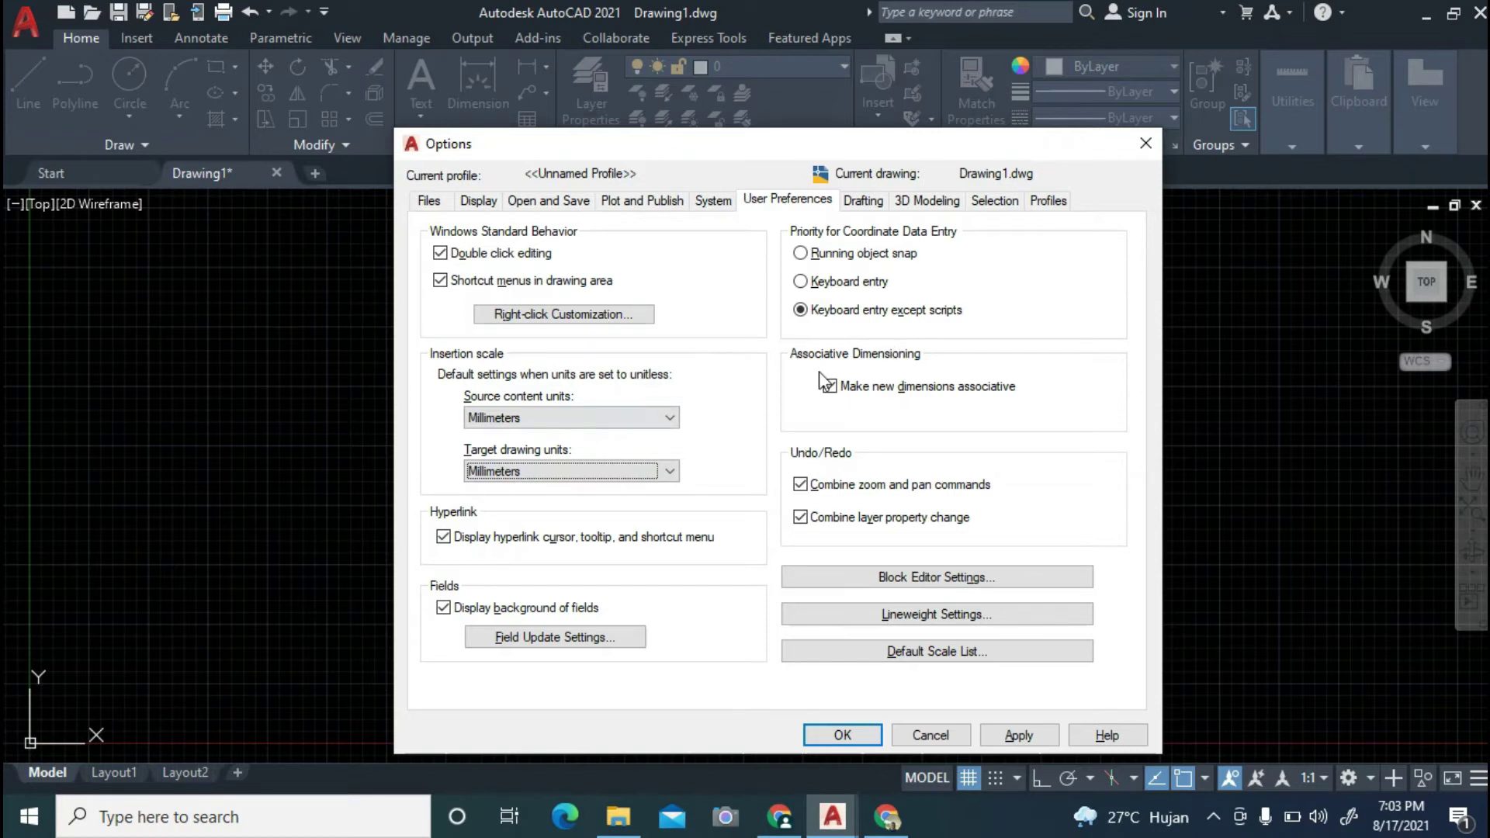
On the Drafting page, adjust the object snap Aperture Size slider, settling near mid-range.
click(864, 200)
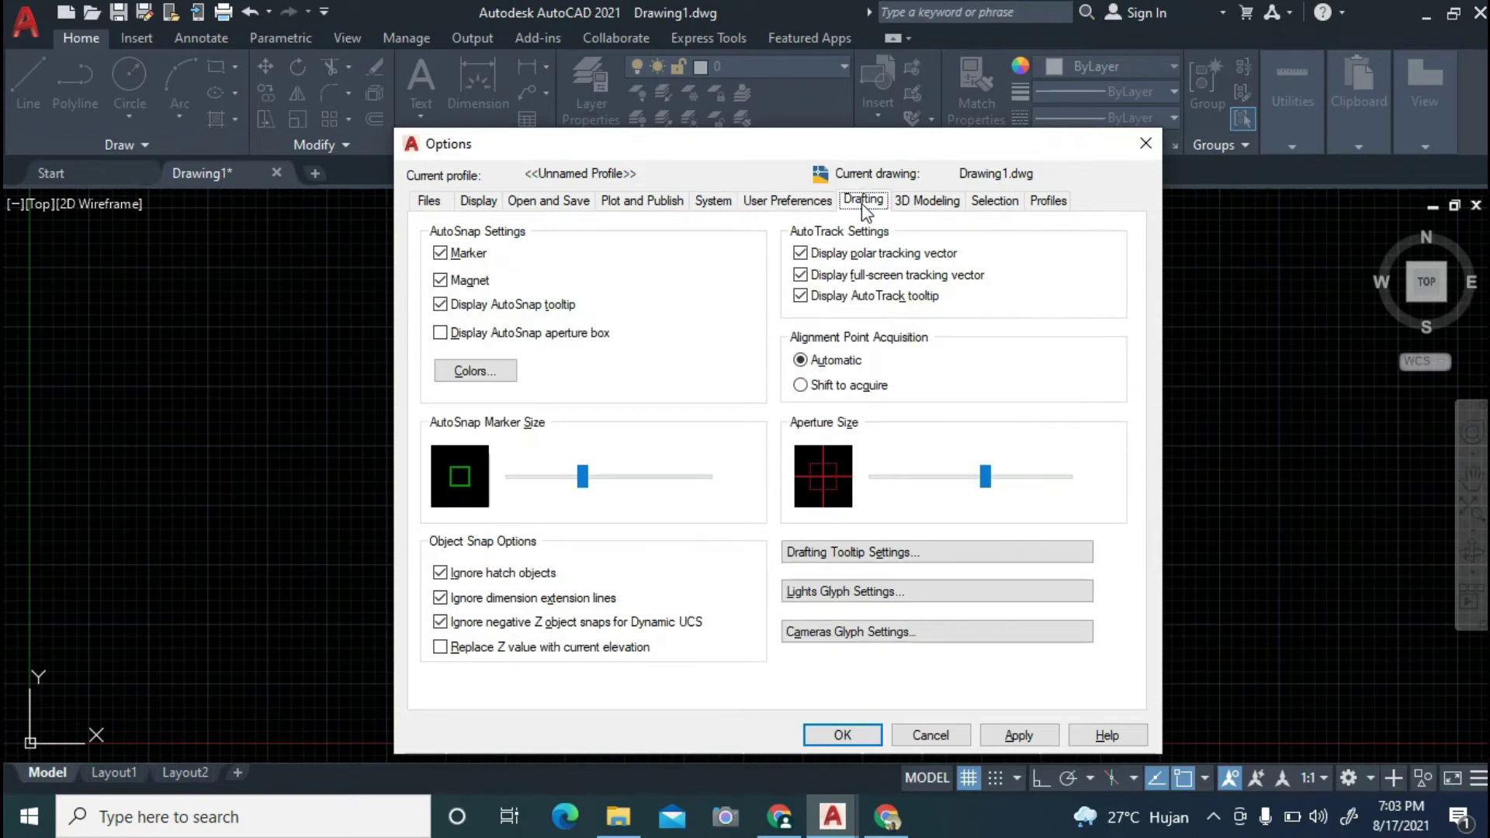
drag(582, 477, 544, 487)
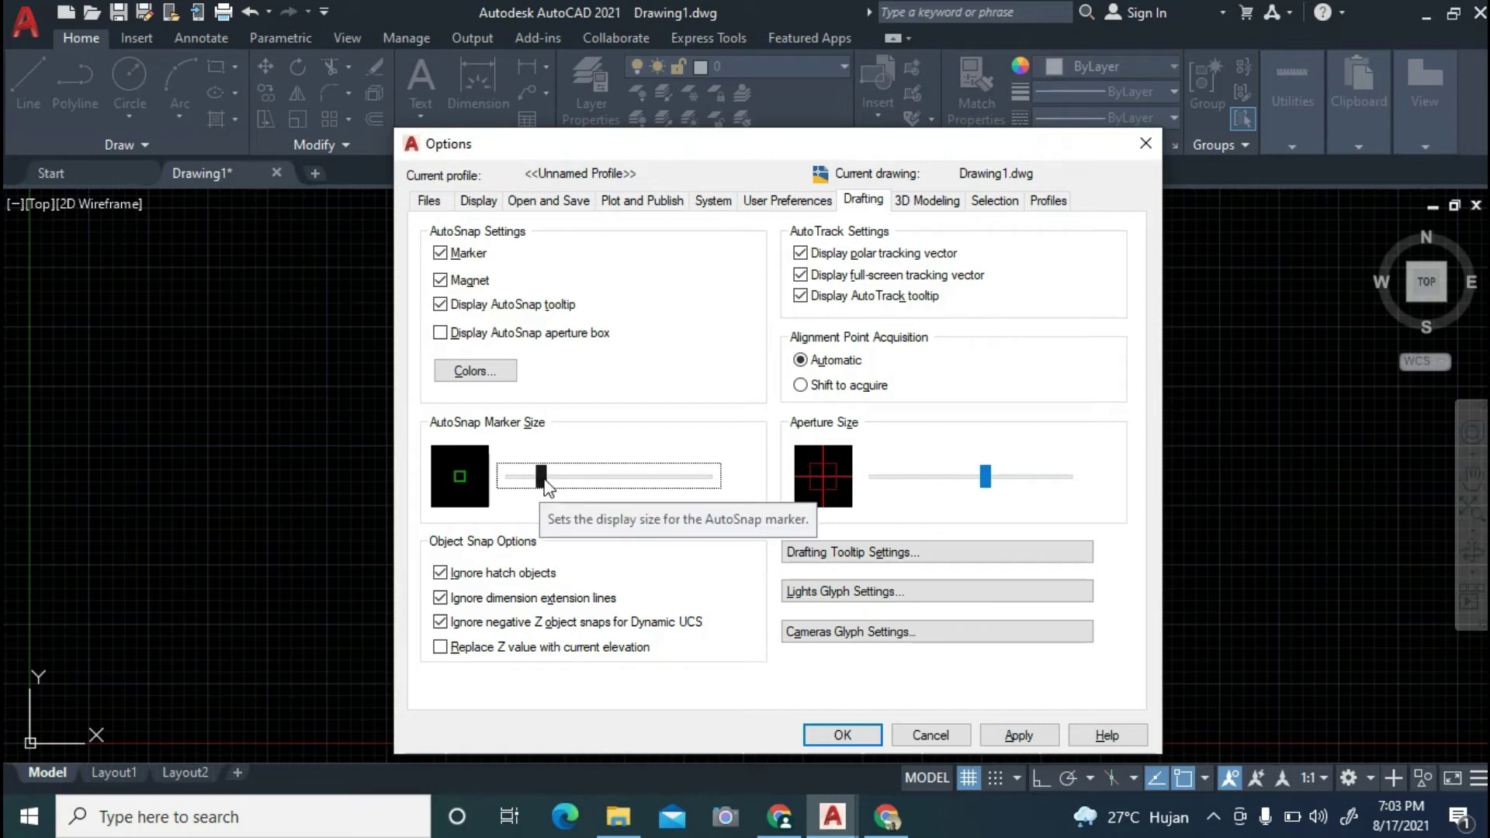
mouse_move(543, 476)
mouse_down()
mouse_move(663, 480)
mouse_move(730, 507)
mouse_move(680, 489)
mouse_move(519, 497)
mouse_move(620, 503)
mouse_up()
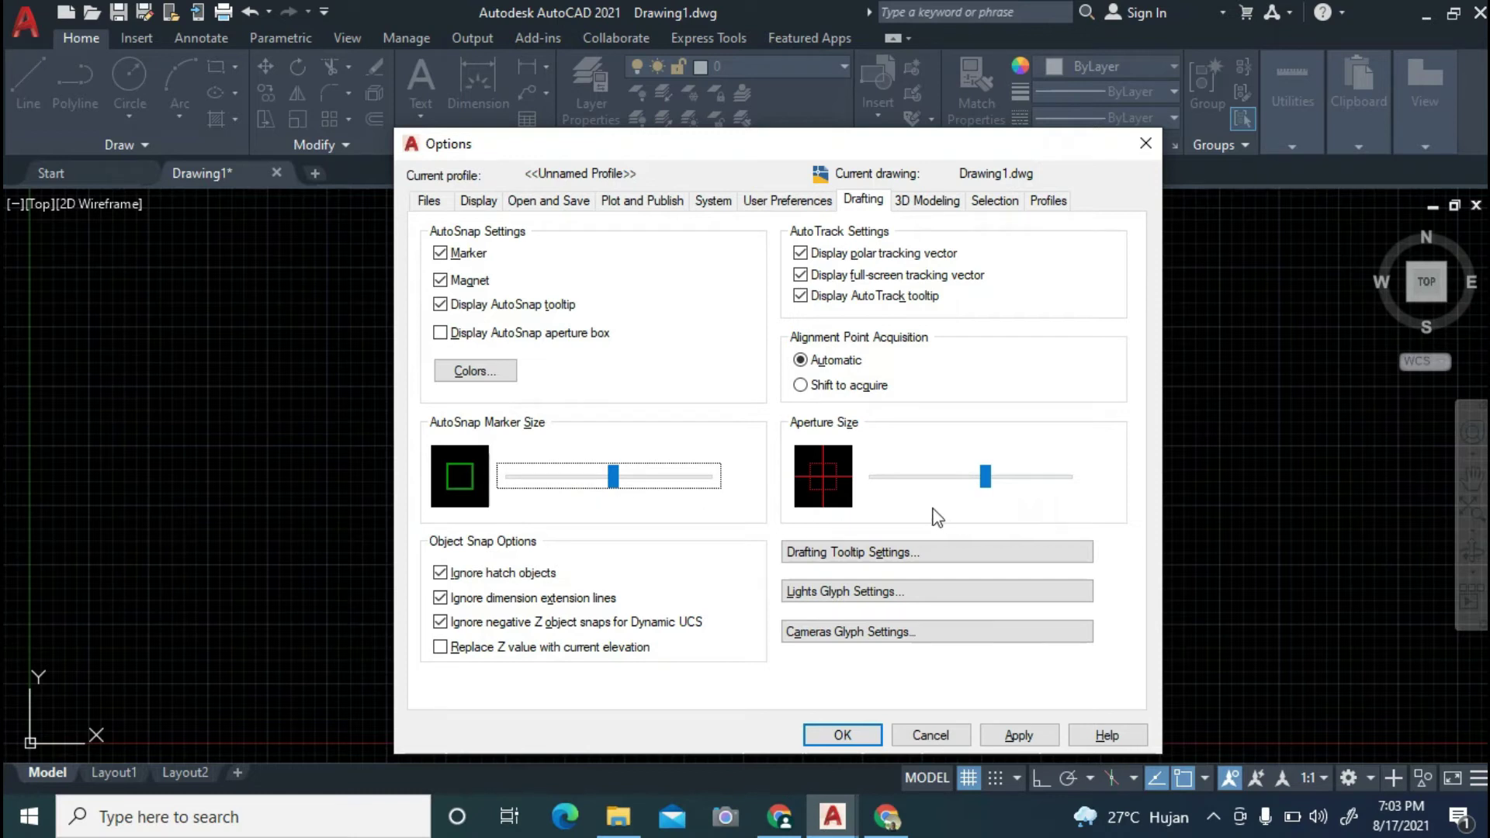
mouse_move(993, 486)
mouse_down()
mouse_move(1063, 487)
mouse_move(971, 488)
mouse_up()
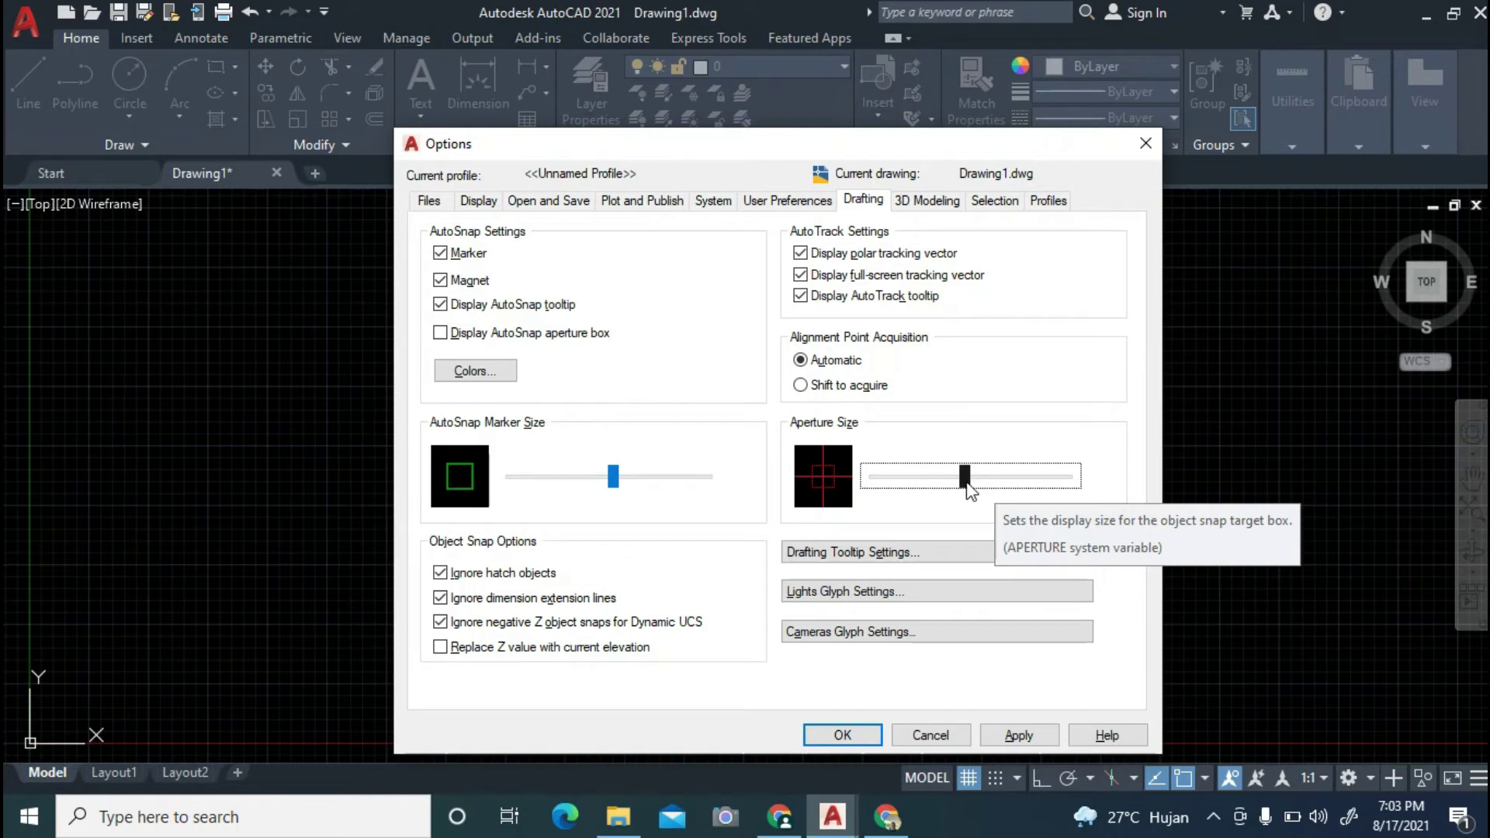
click(931, 204)
click(997, 202)
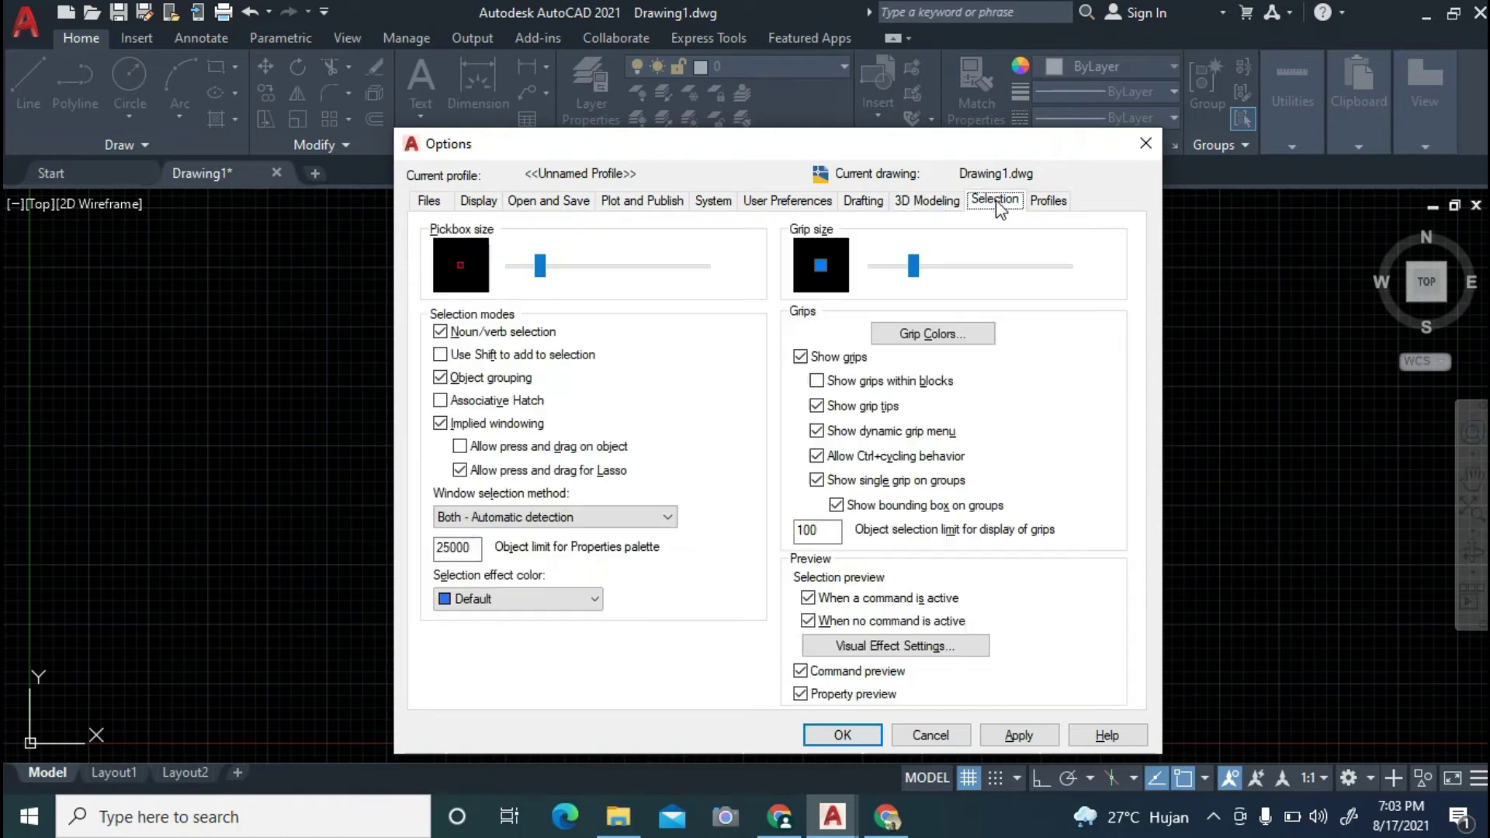
click(952, 207)
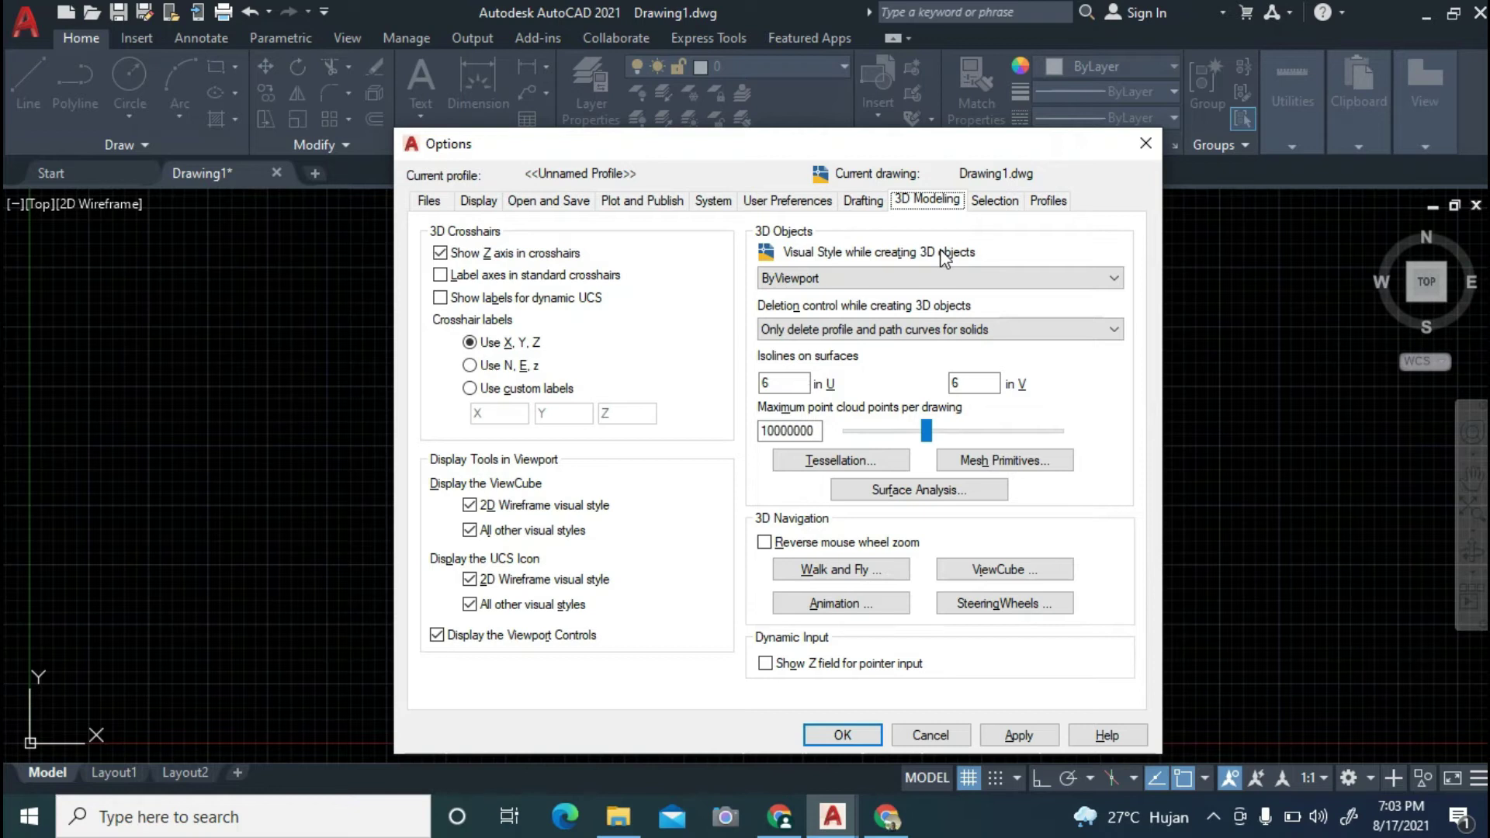
click(1007, 203)
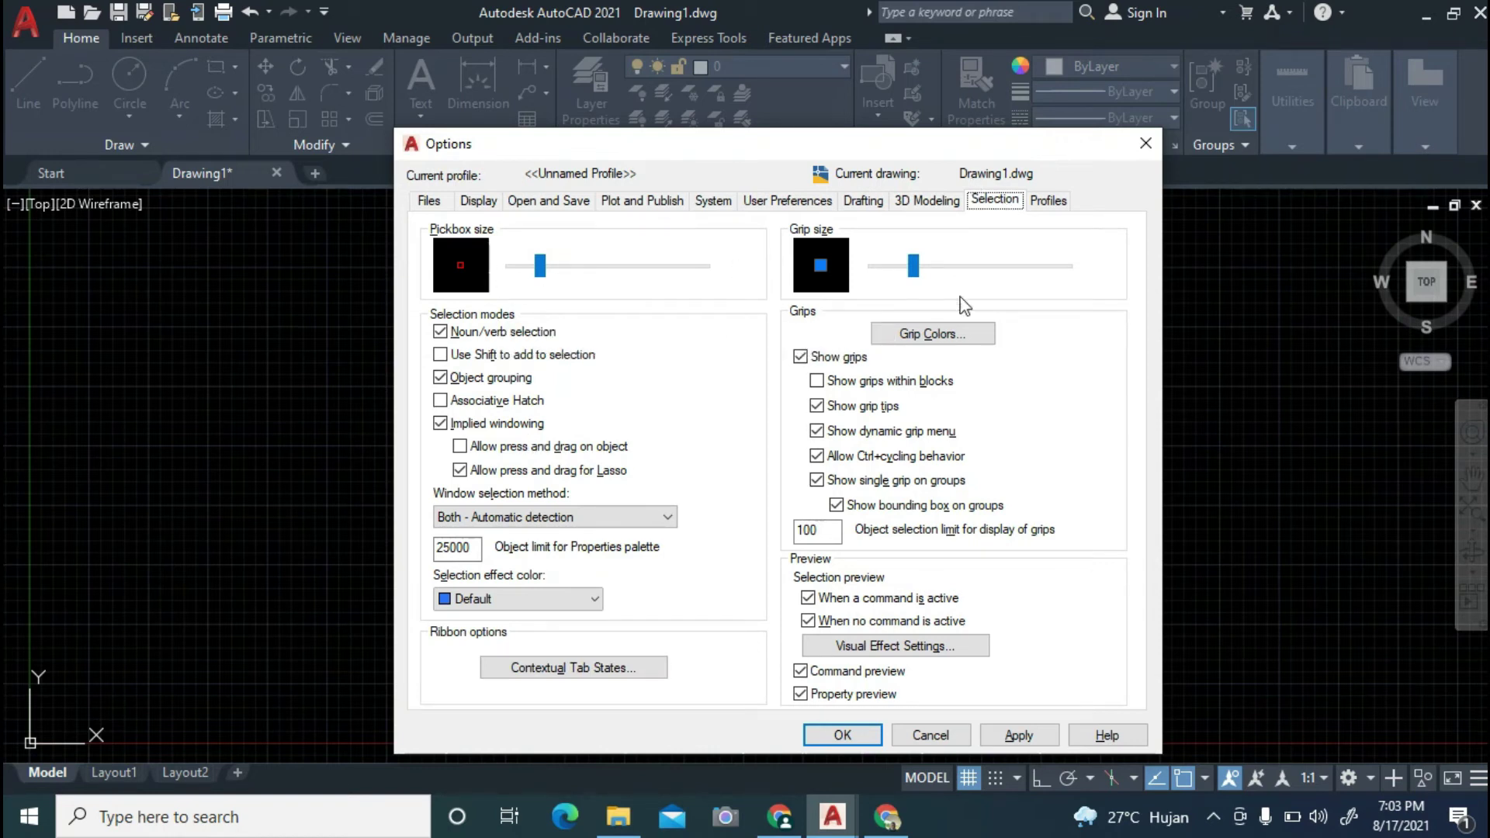
click(1056, 203)
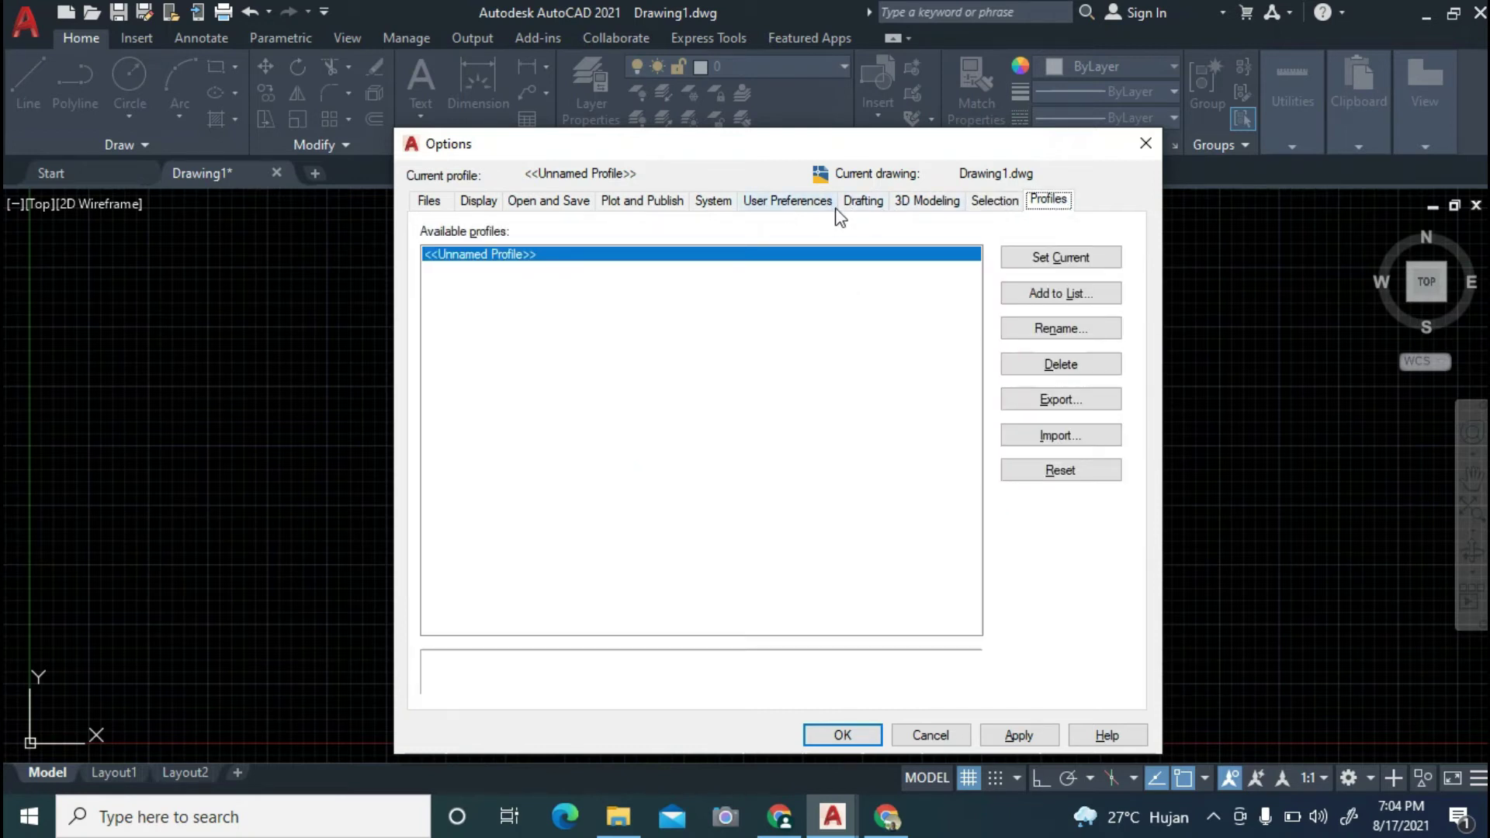
click(866, 204)
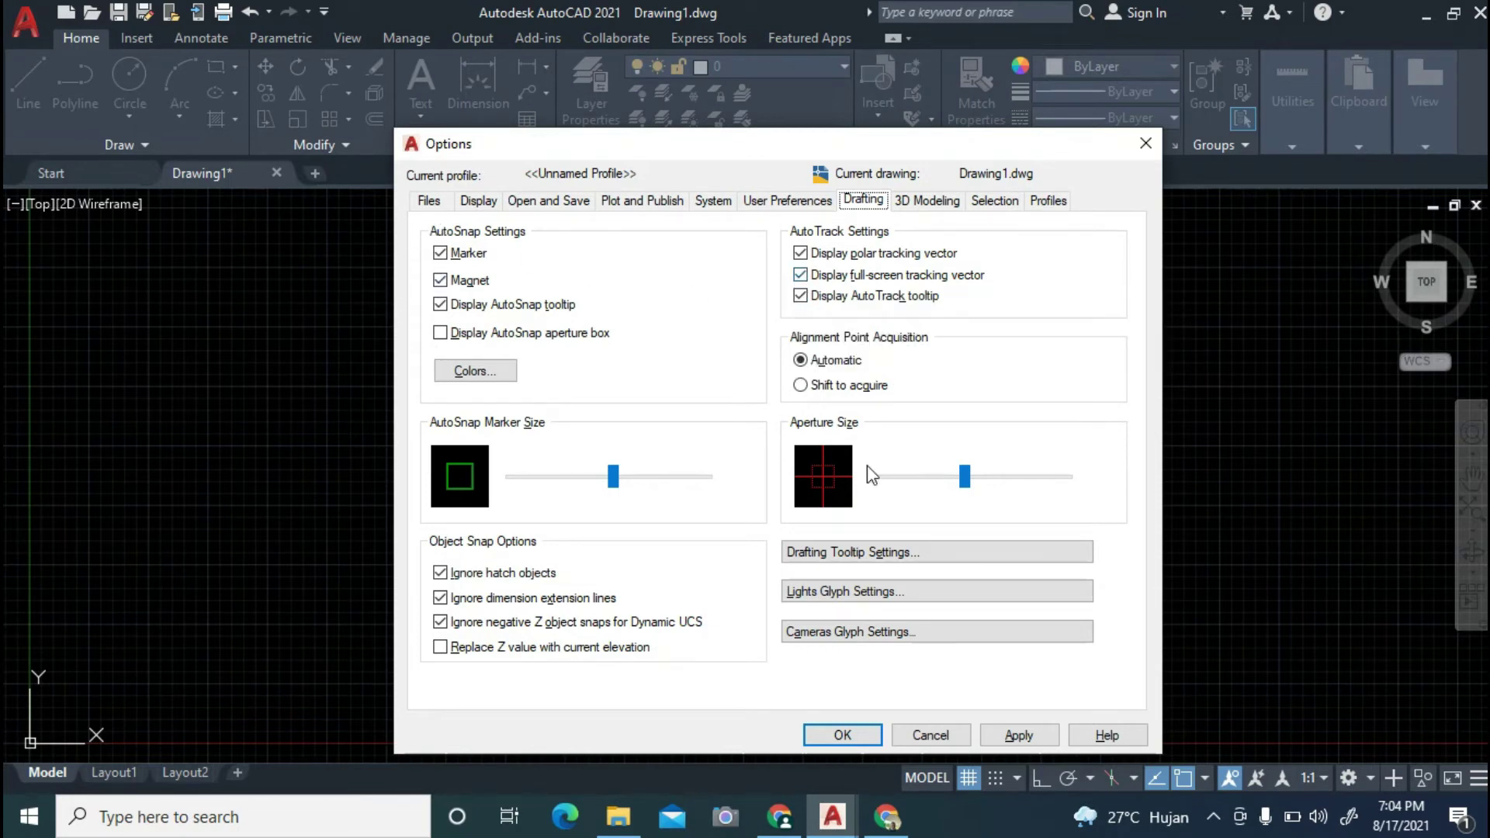
Close Options and reopen Drafting Settings with DS at the Snap and Grid page.
click(858, 736)
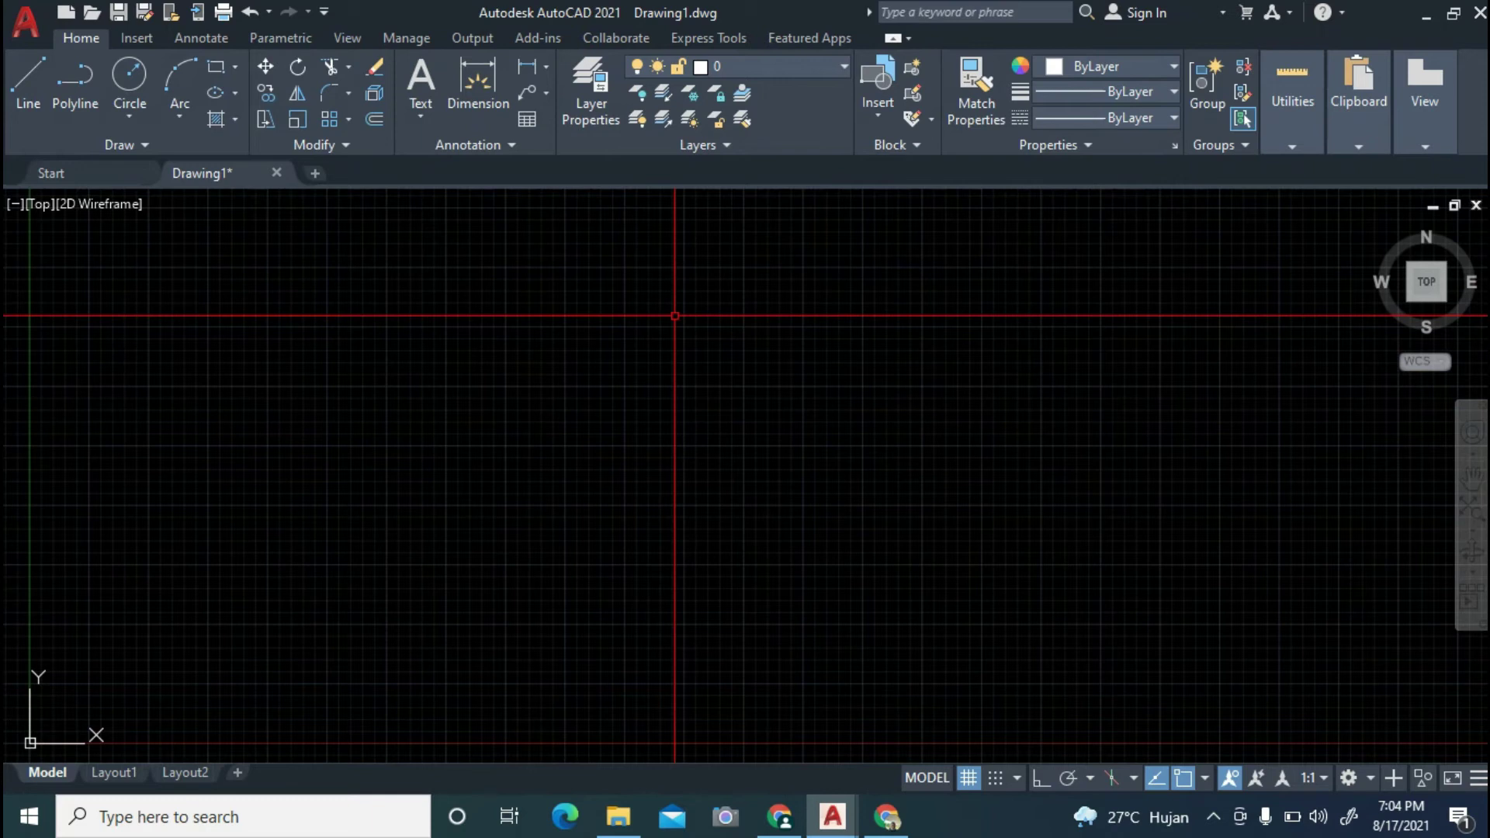
text(D)
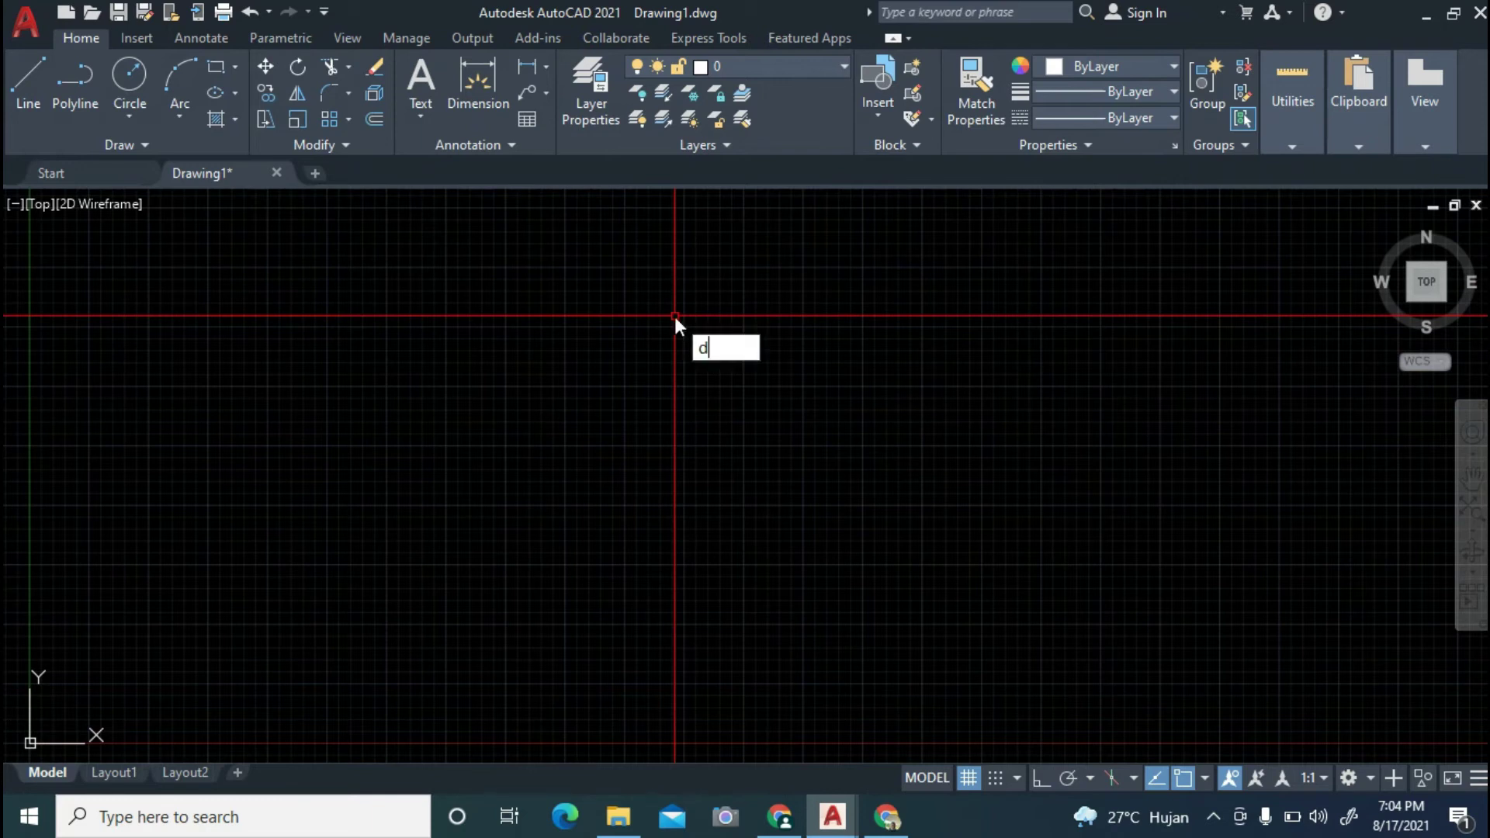
text(S)
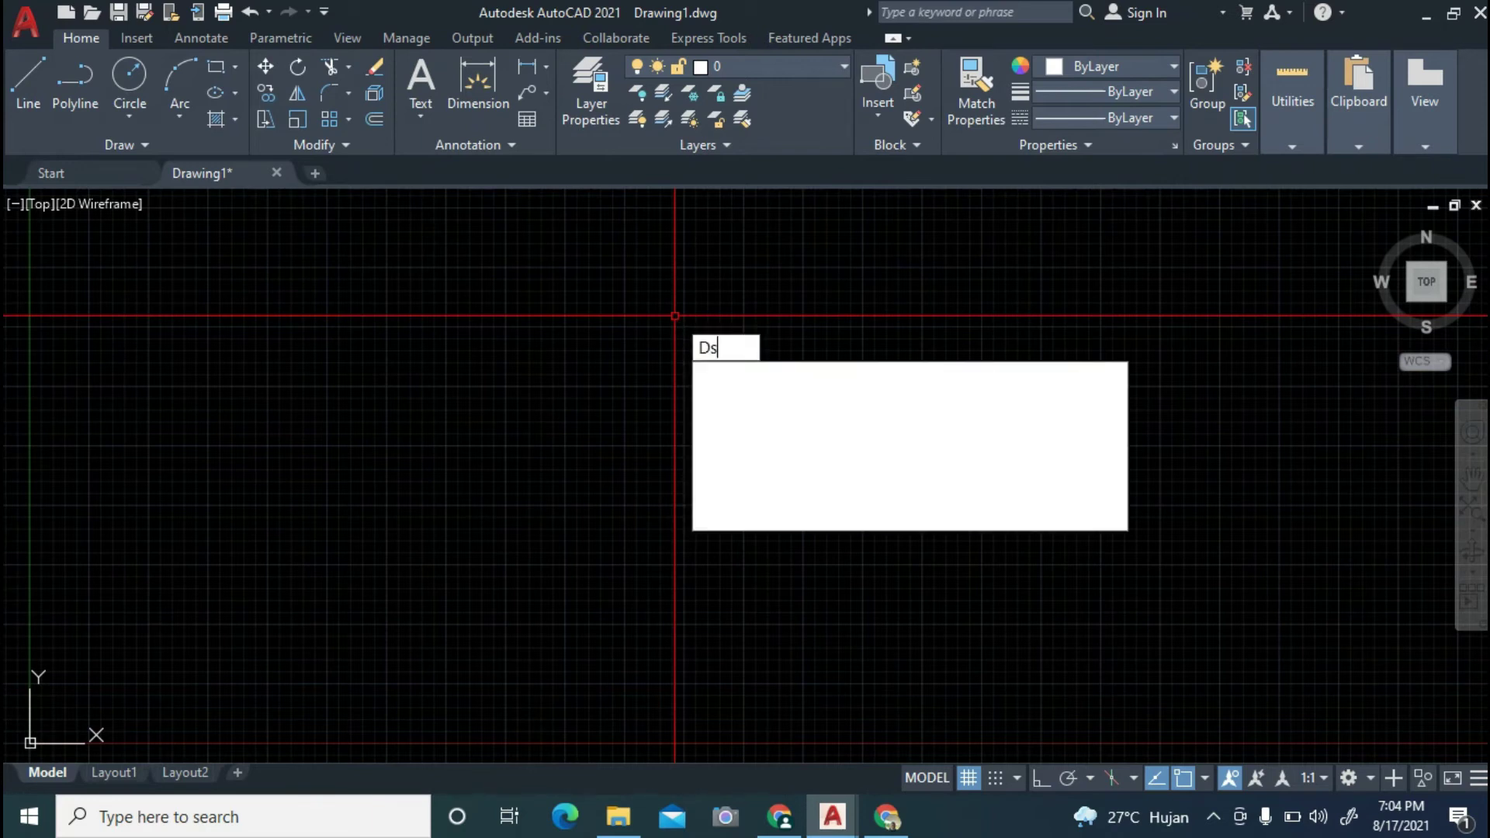
key(Return)
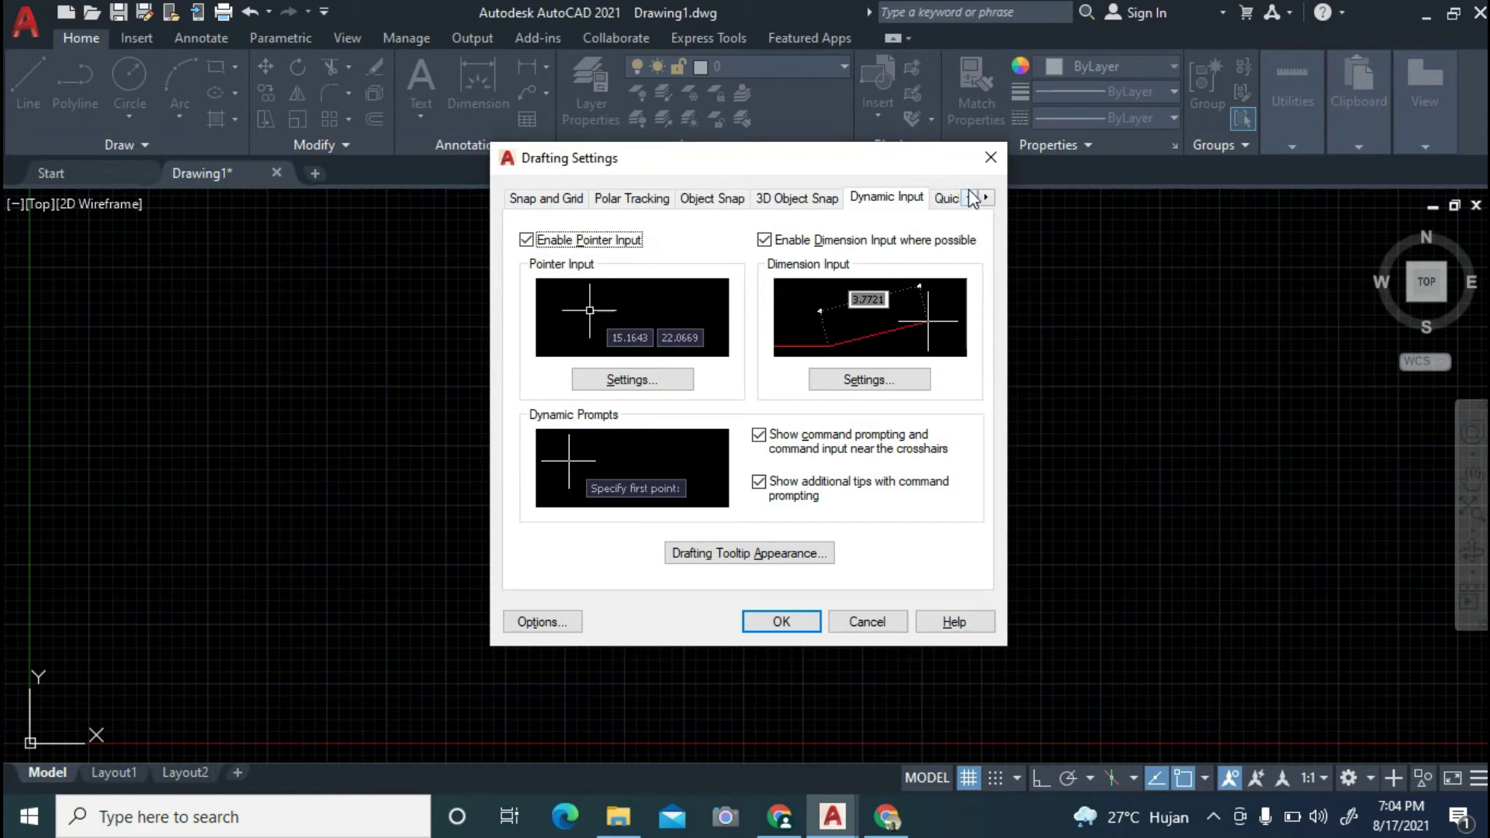
click(574, 211)
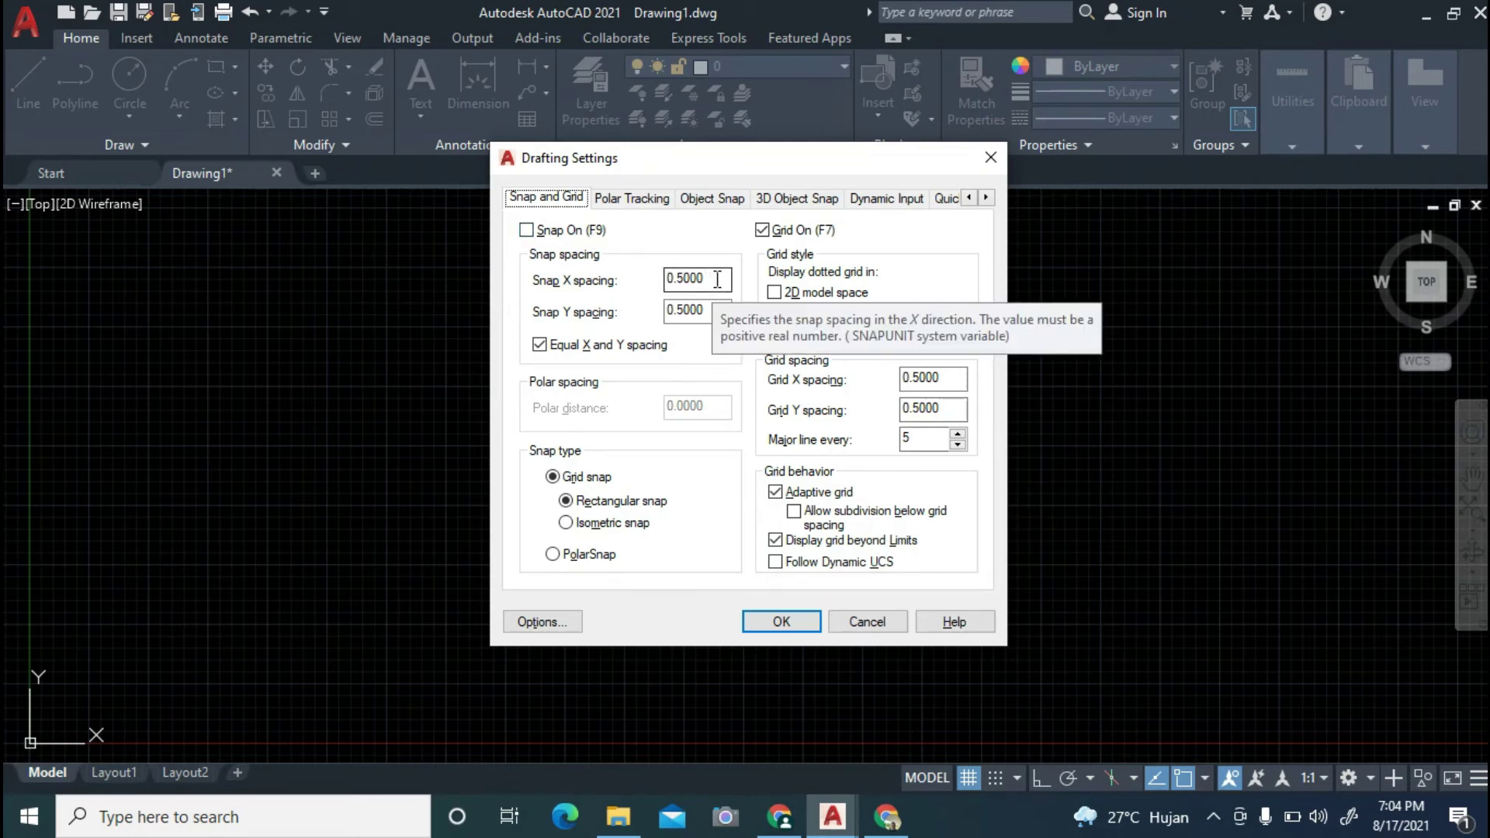
Set snap and grid X and Y spacing to 100 and enable Snap On (F9).
click(719, 280)
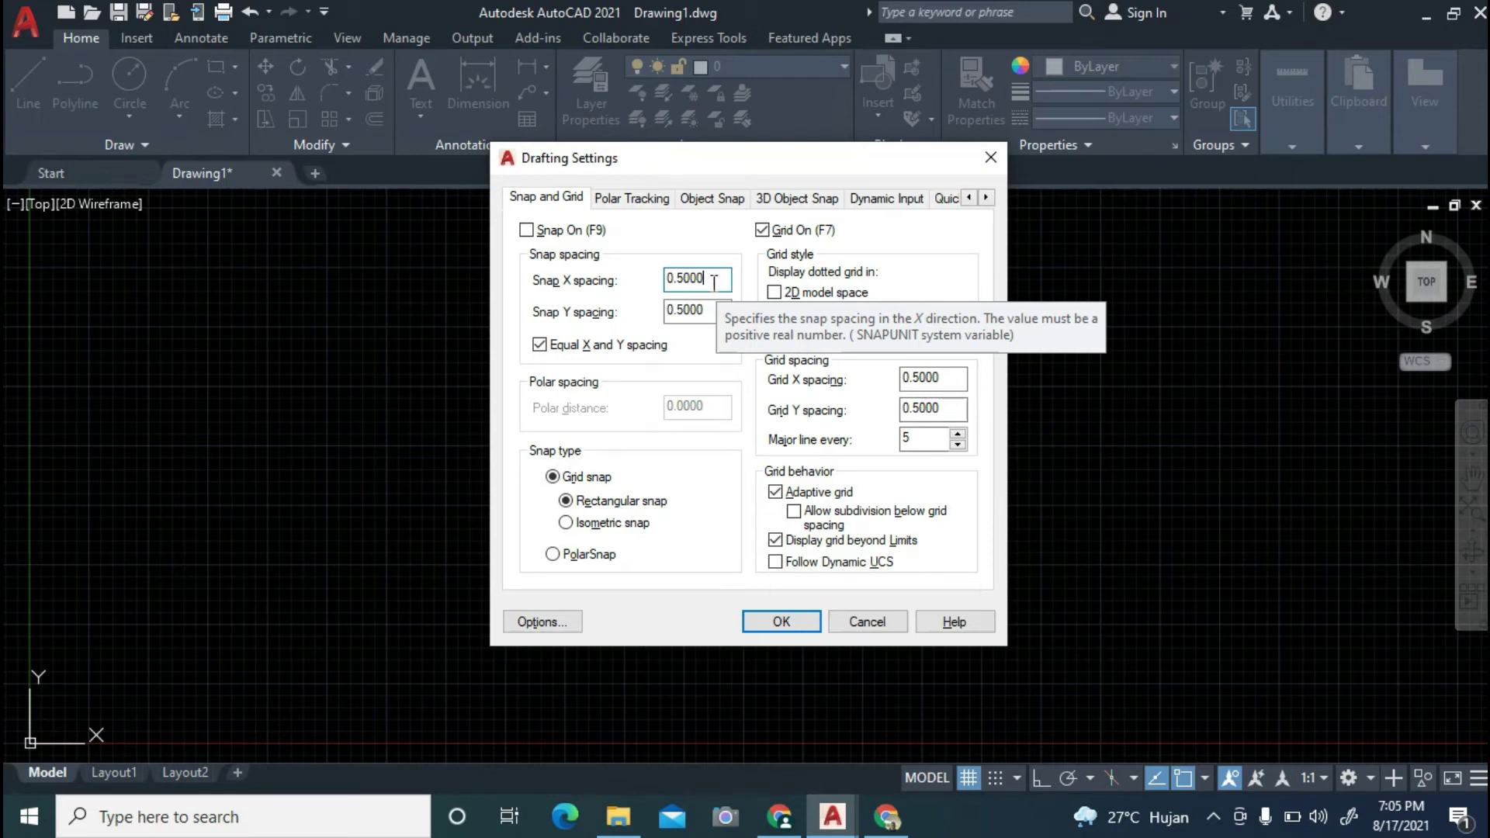
key(BackSpace)
key(BackSpace)
key(BackSpace)
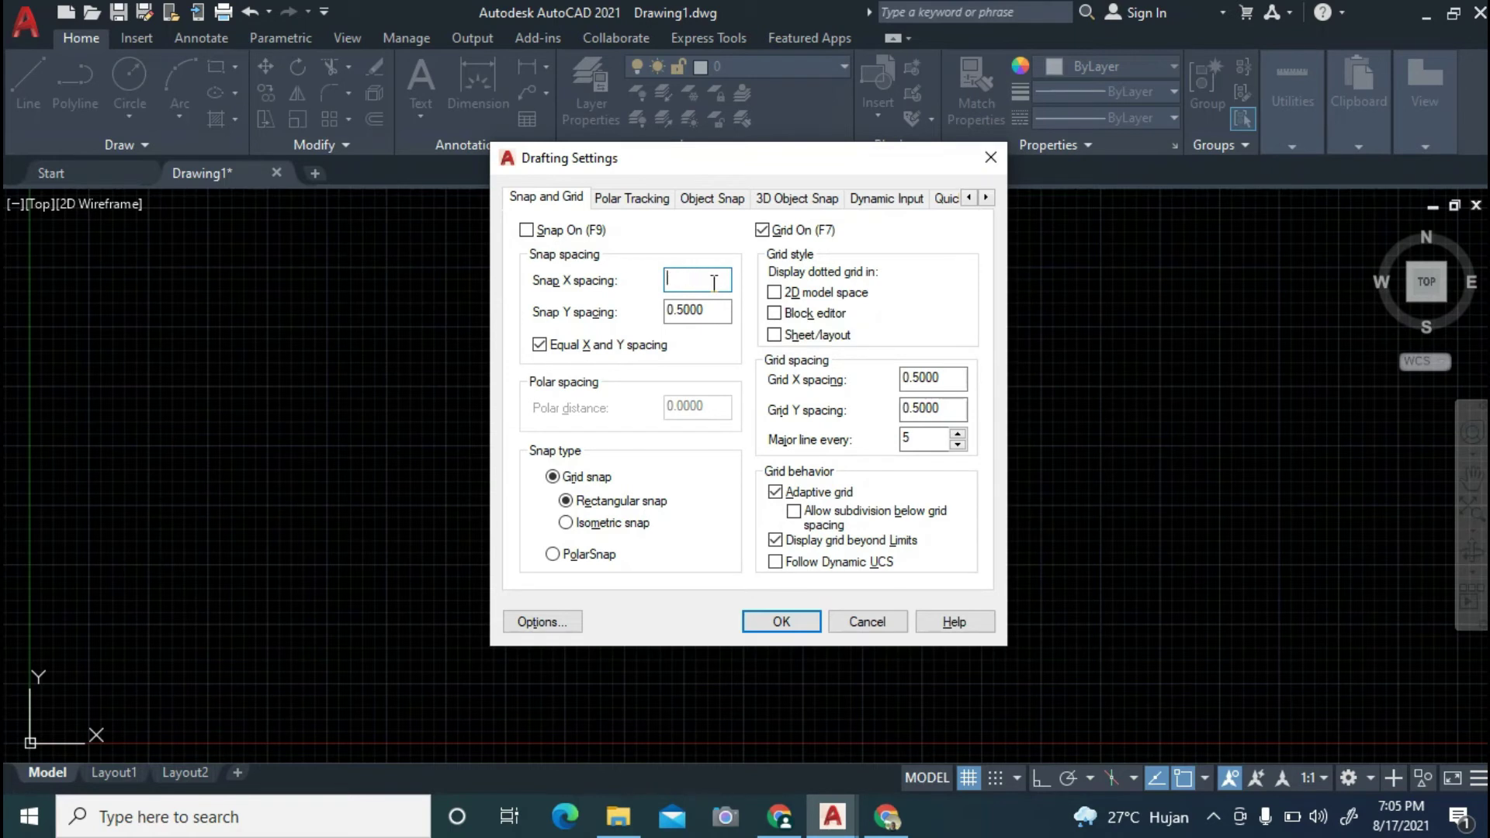
text(100)
click(720, 313)
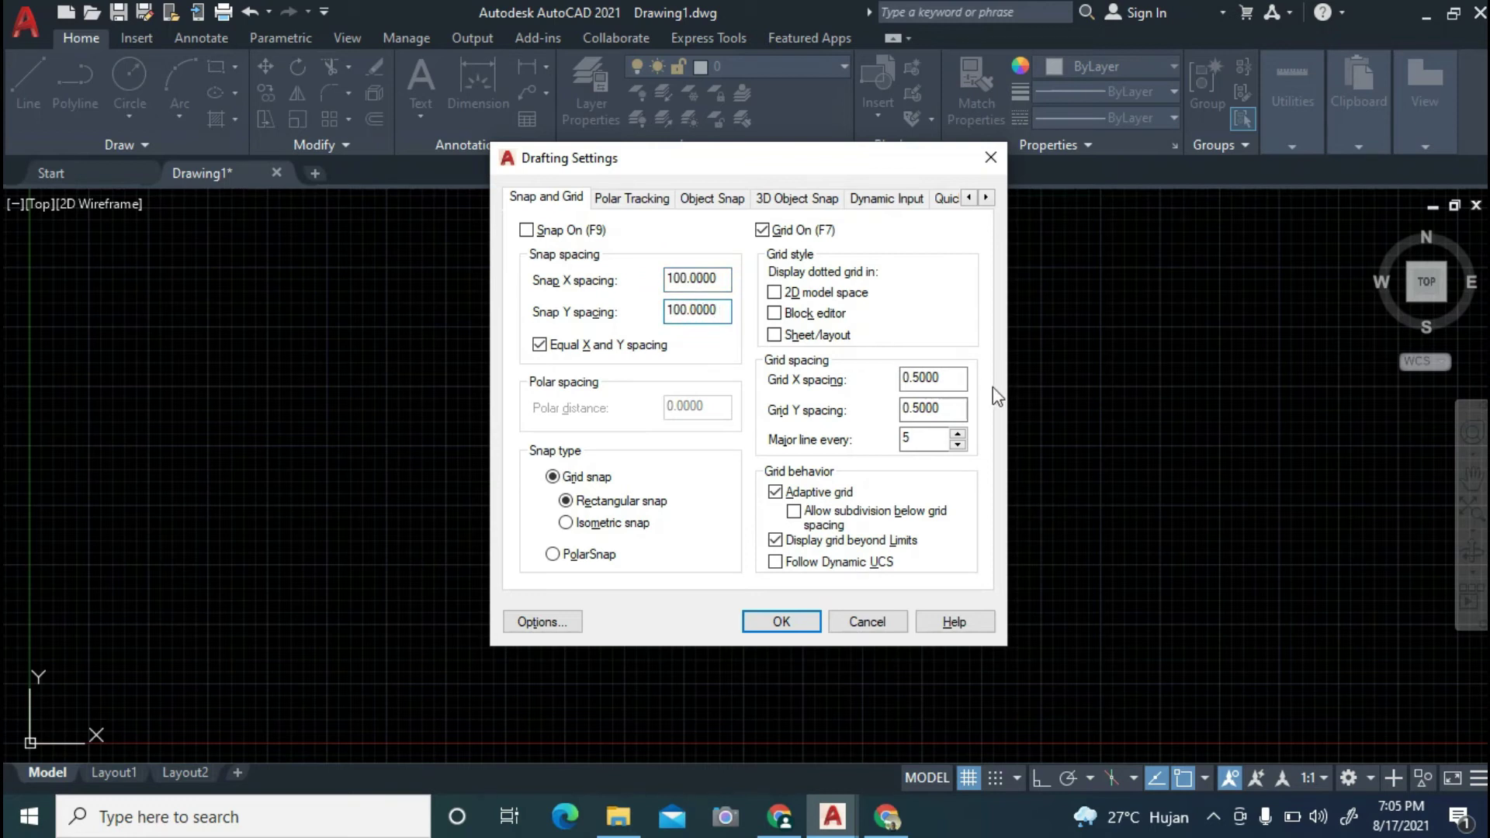
click(935, 379)
click(954, 377)
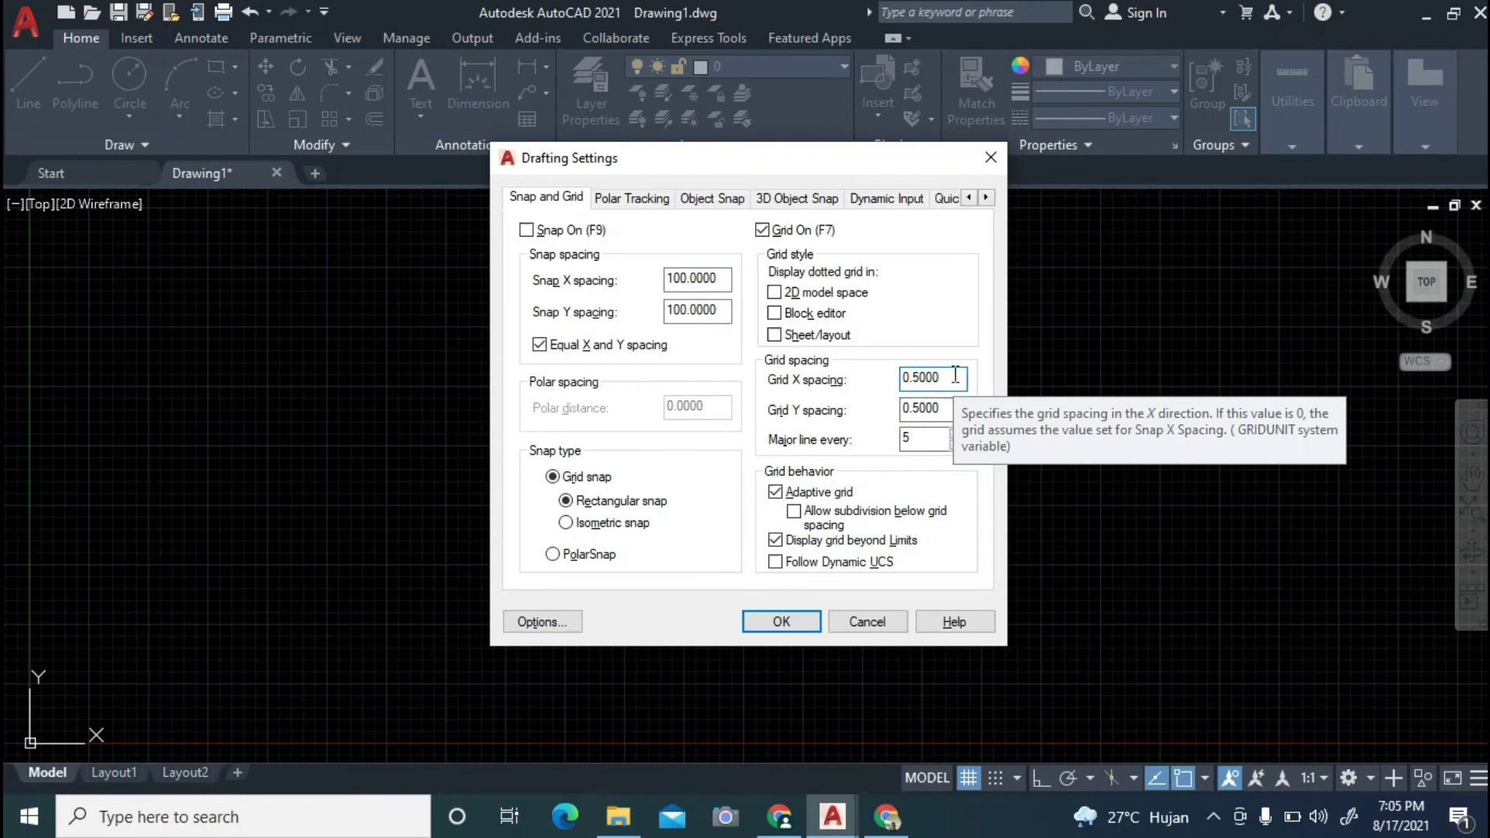
key(BackSpace)
key(BackSpace)
key(BackSpace)
key(BackSpace)
key(BackSpace)
key(BackSpace)
text(100)
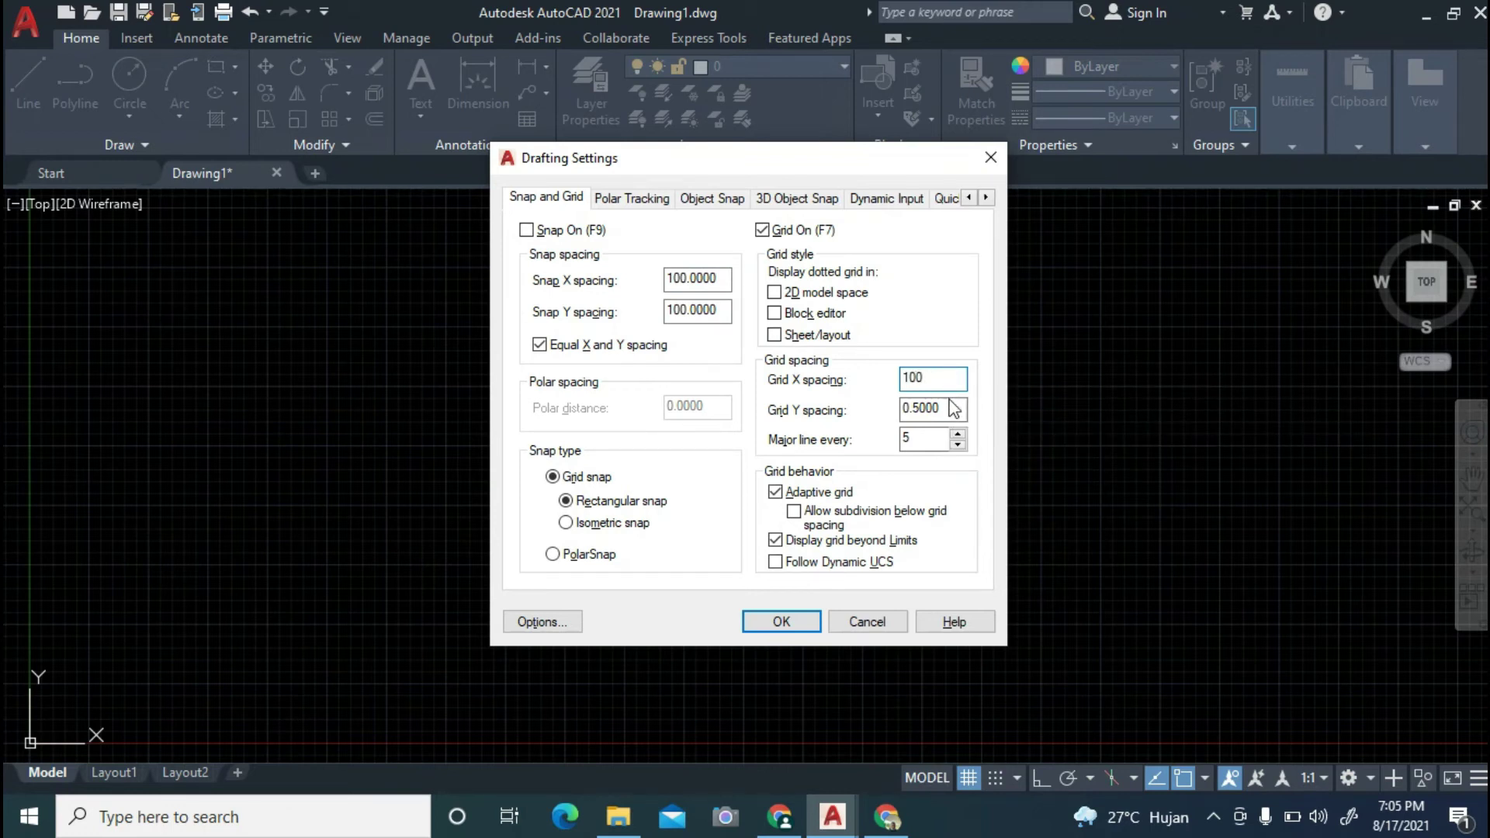
click(954, 408)
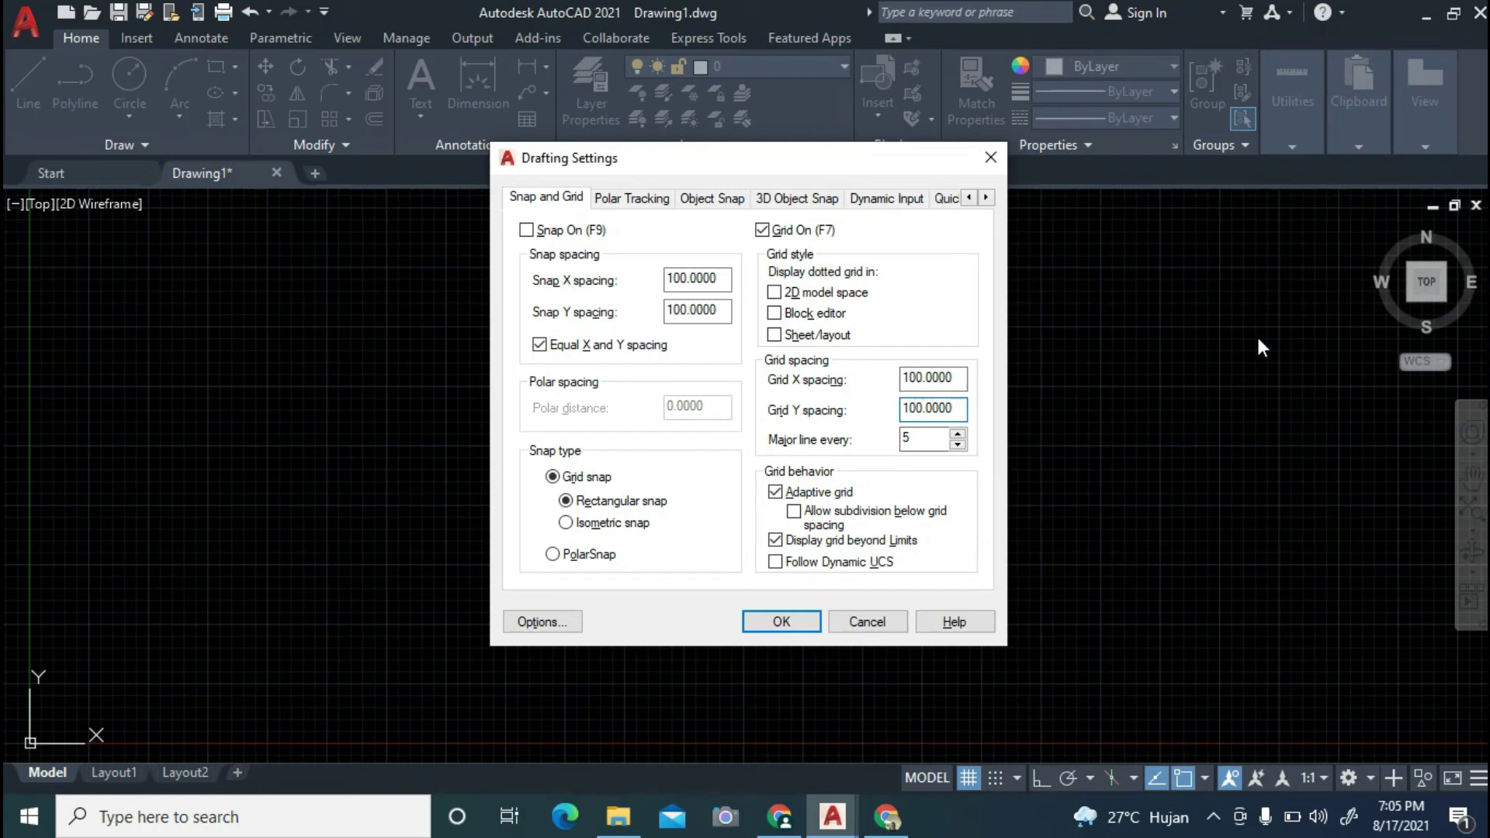
click(528, 232)
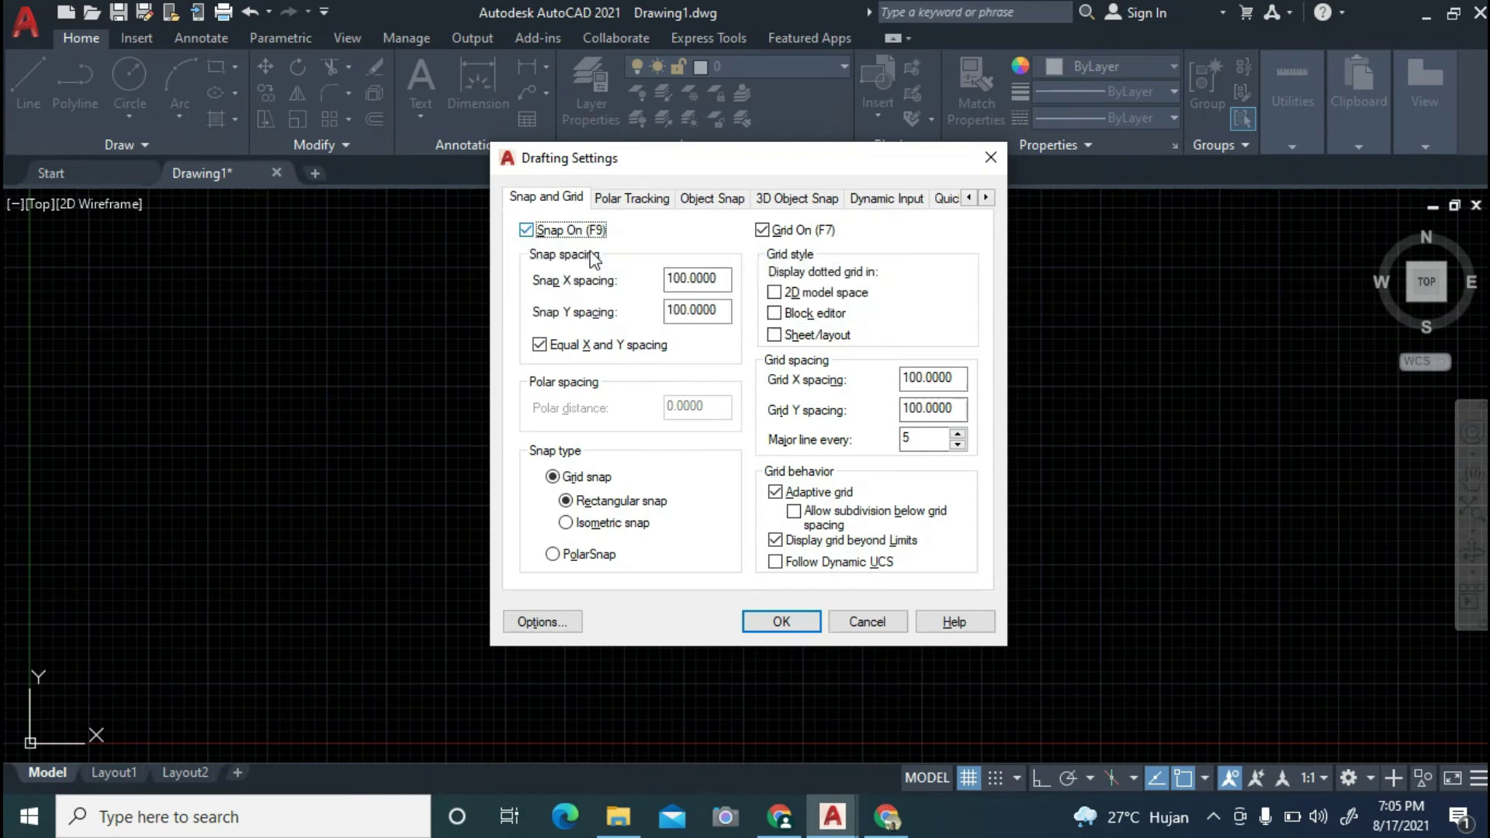
On the Polar Tracking page, choose a 45-degree increment angle and enable Polar Tracking On (F10).
click(651, 212)
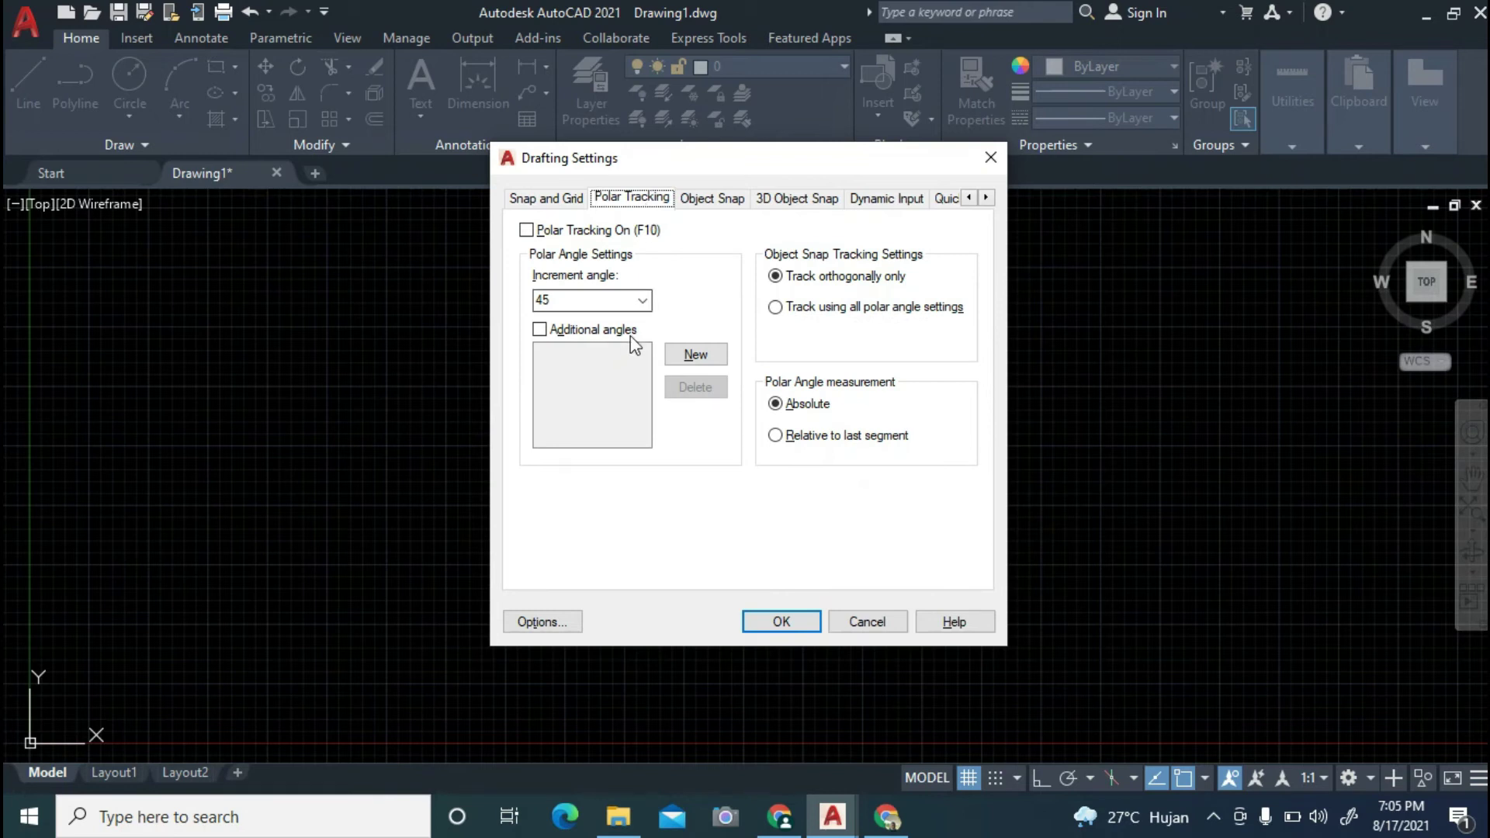
click(643, 301)
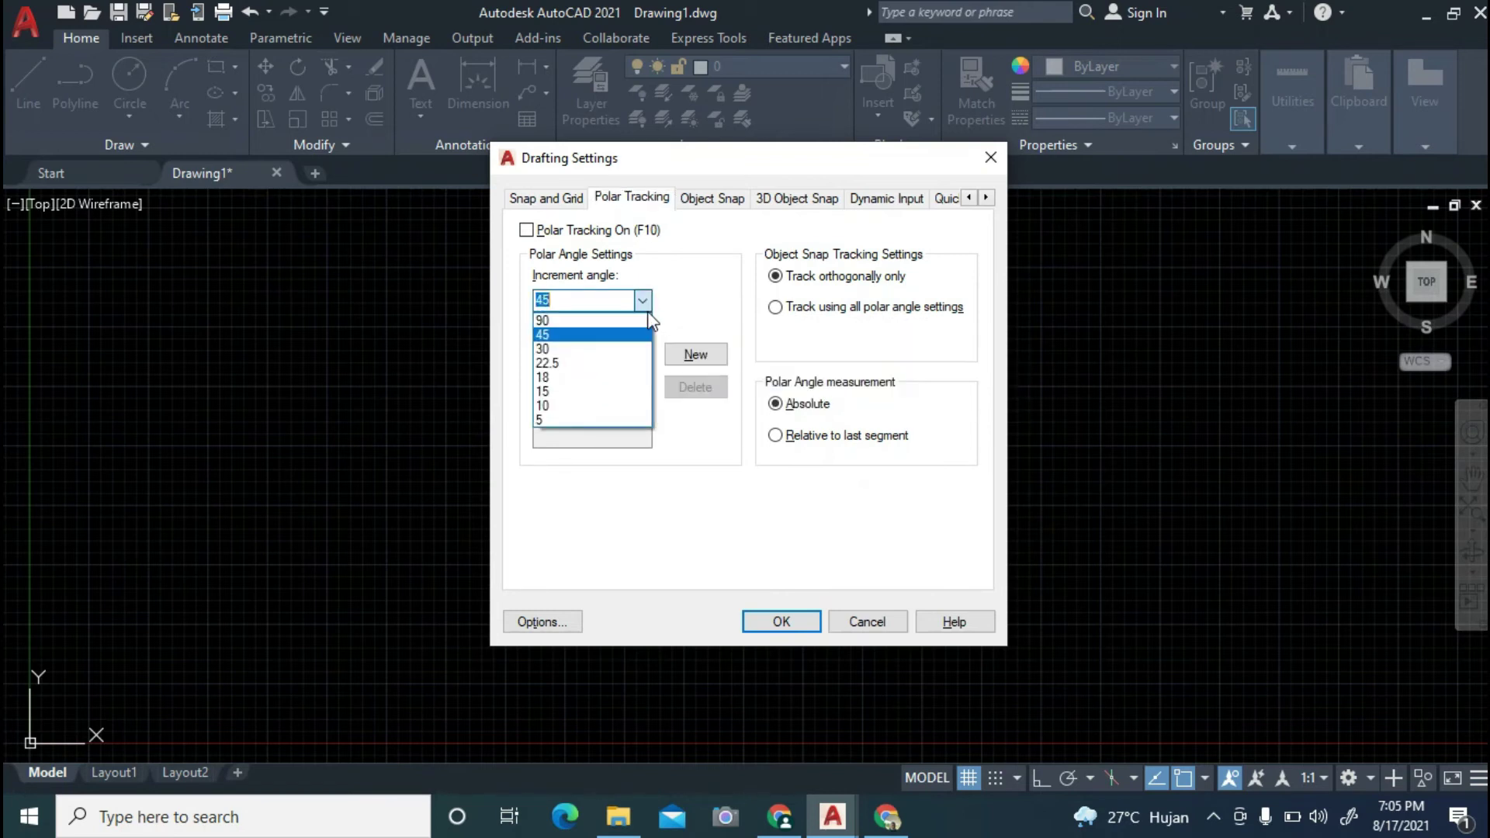
click(629, 332)
click(643, 301)
click(636, 332)
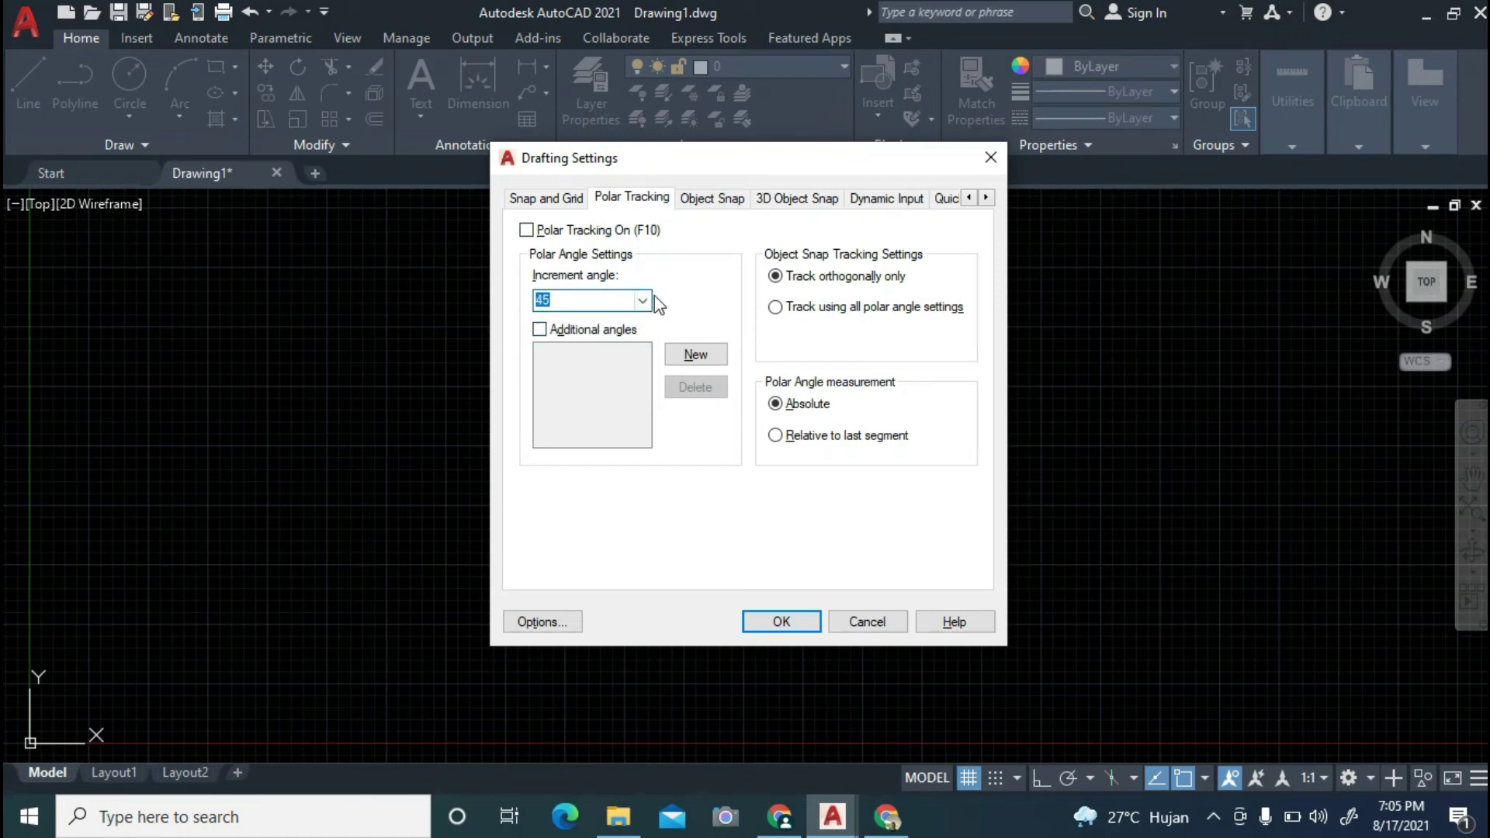
click(642, 301)
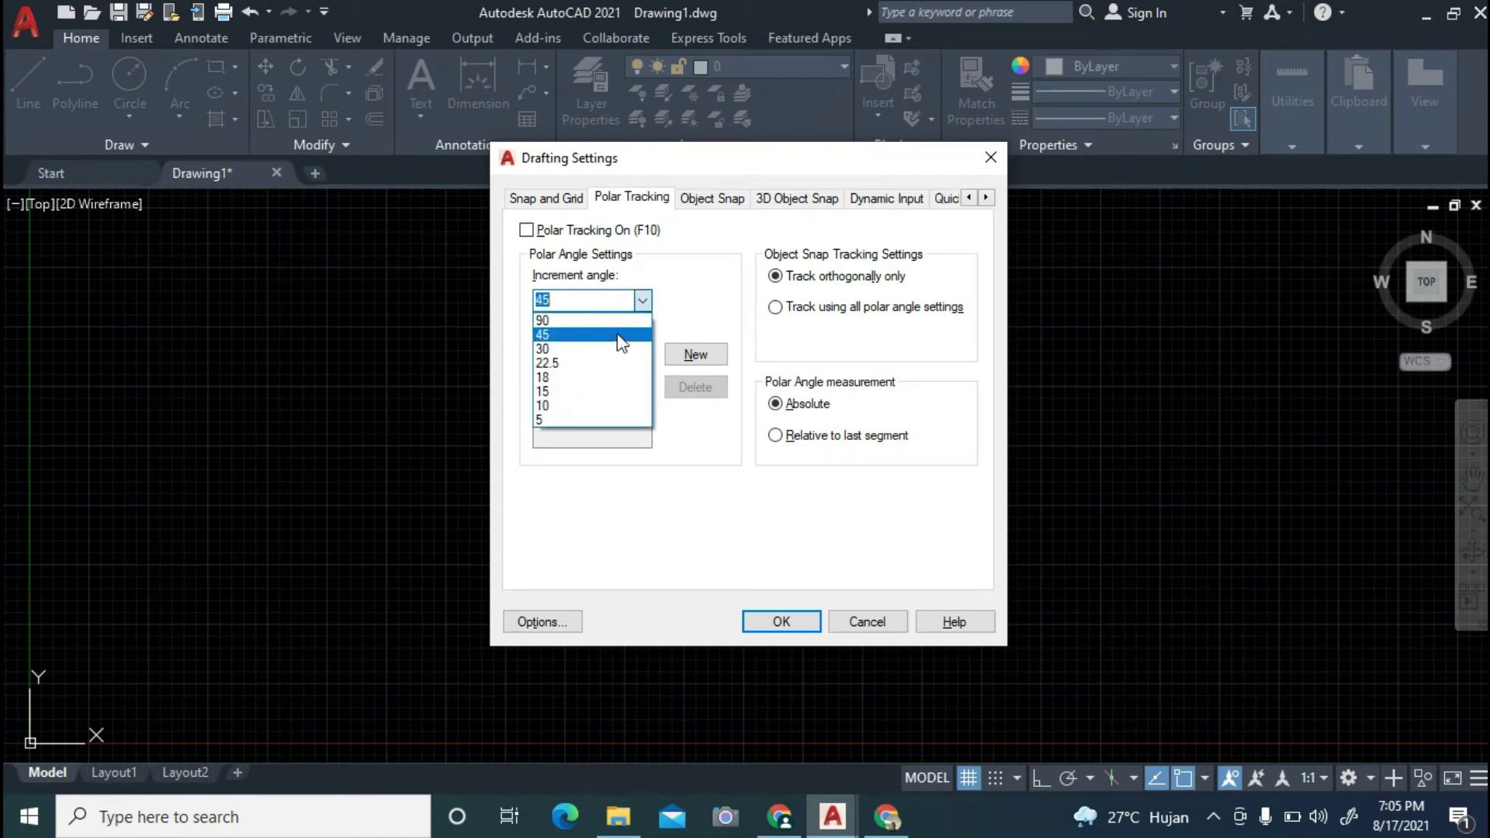
click(619, 335)
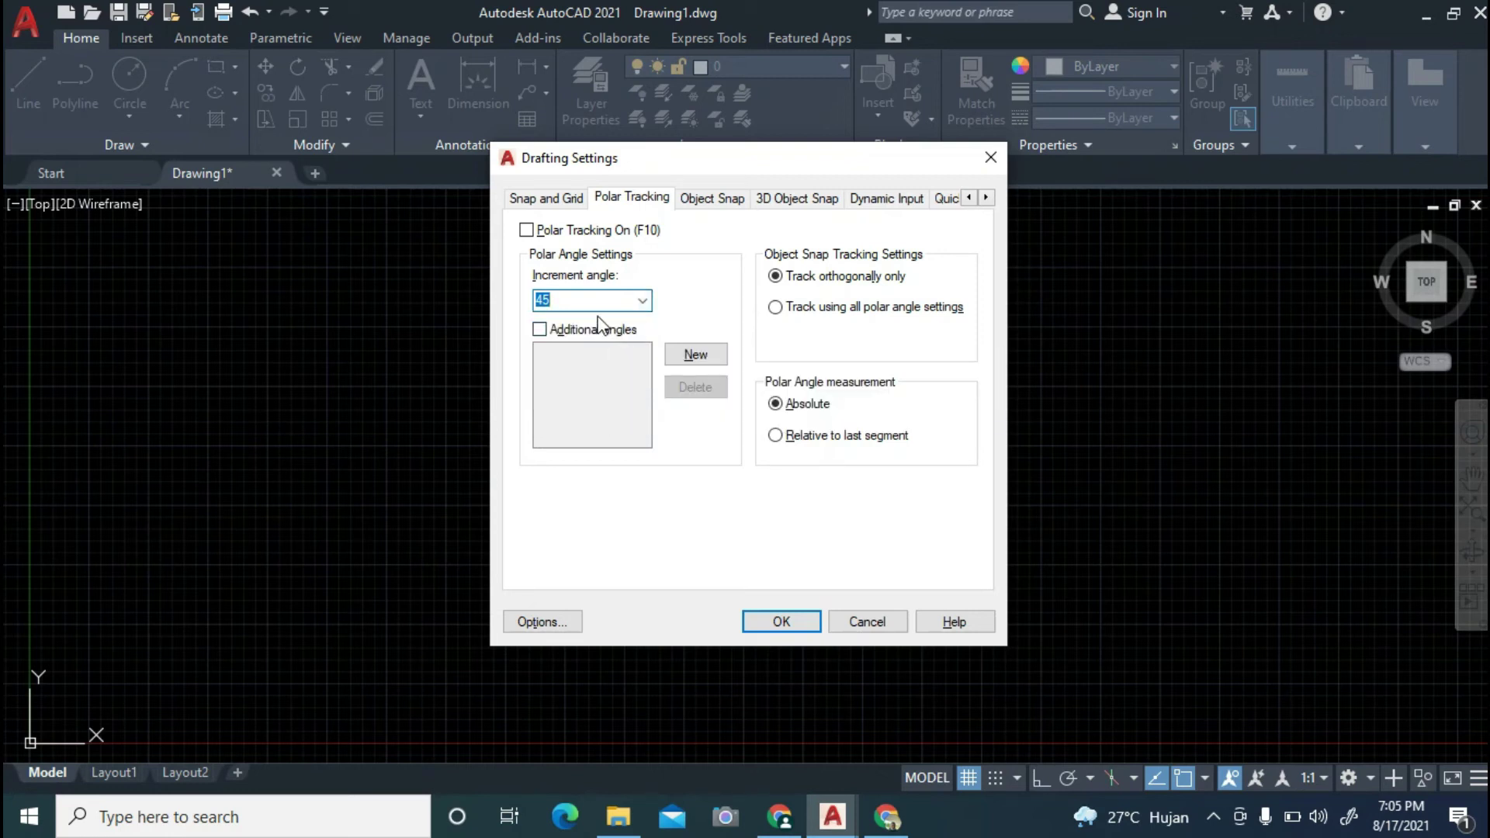
click(527, 231)
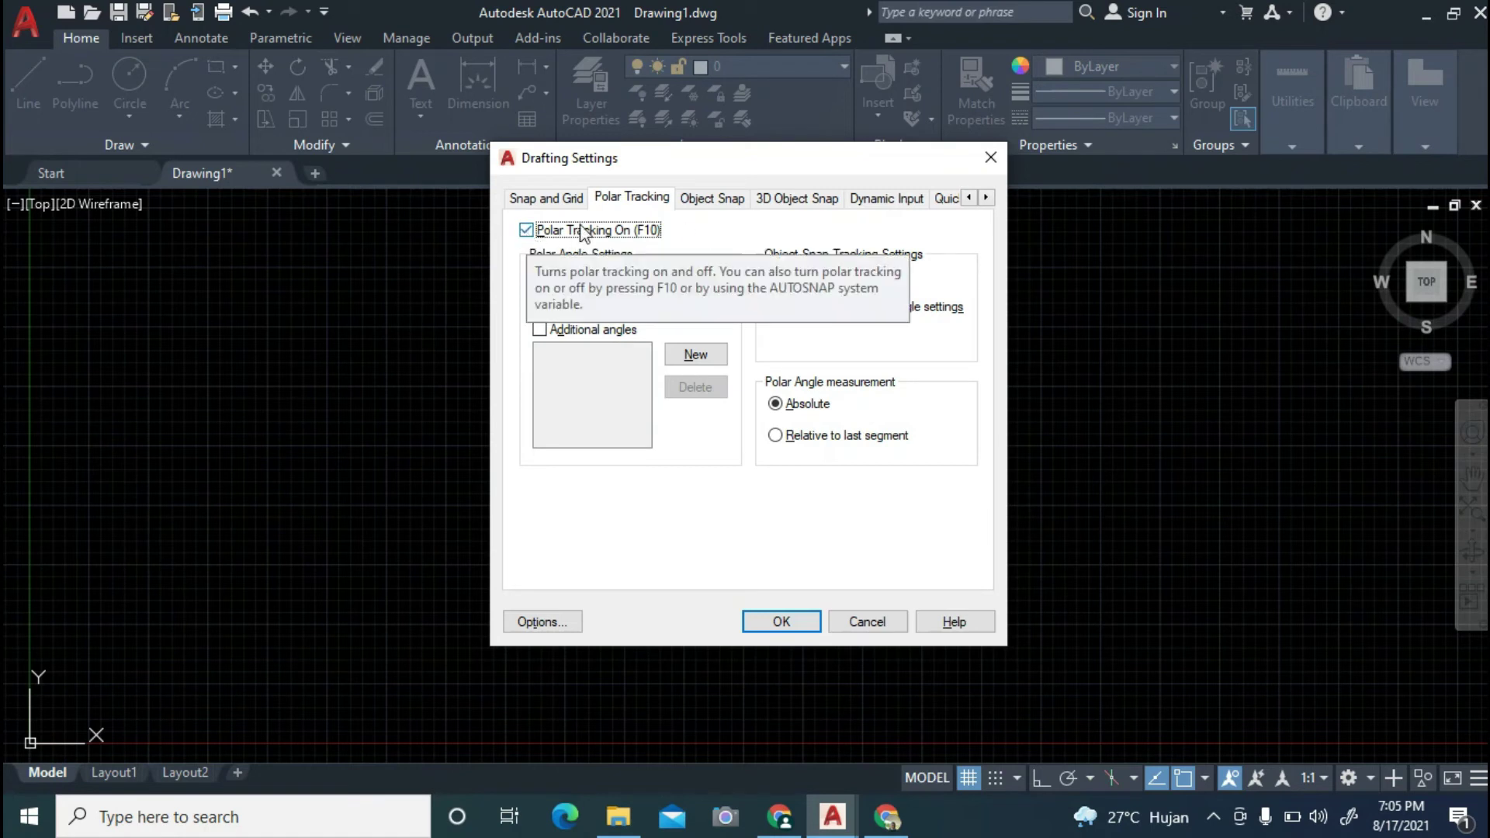
Try the object snap toggles, Clear All and Select All, ending with every mode ticked.
click(730, 200)
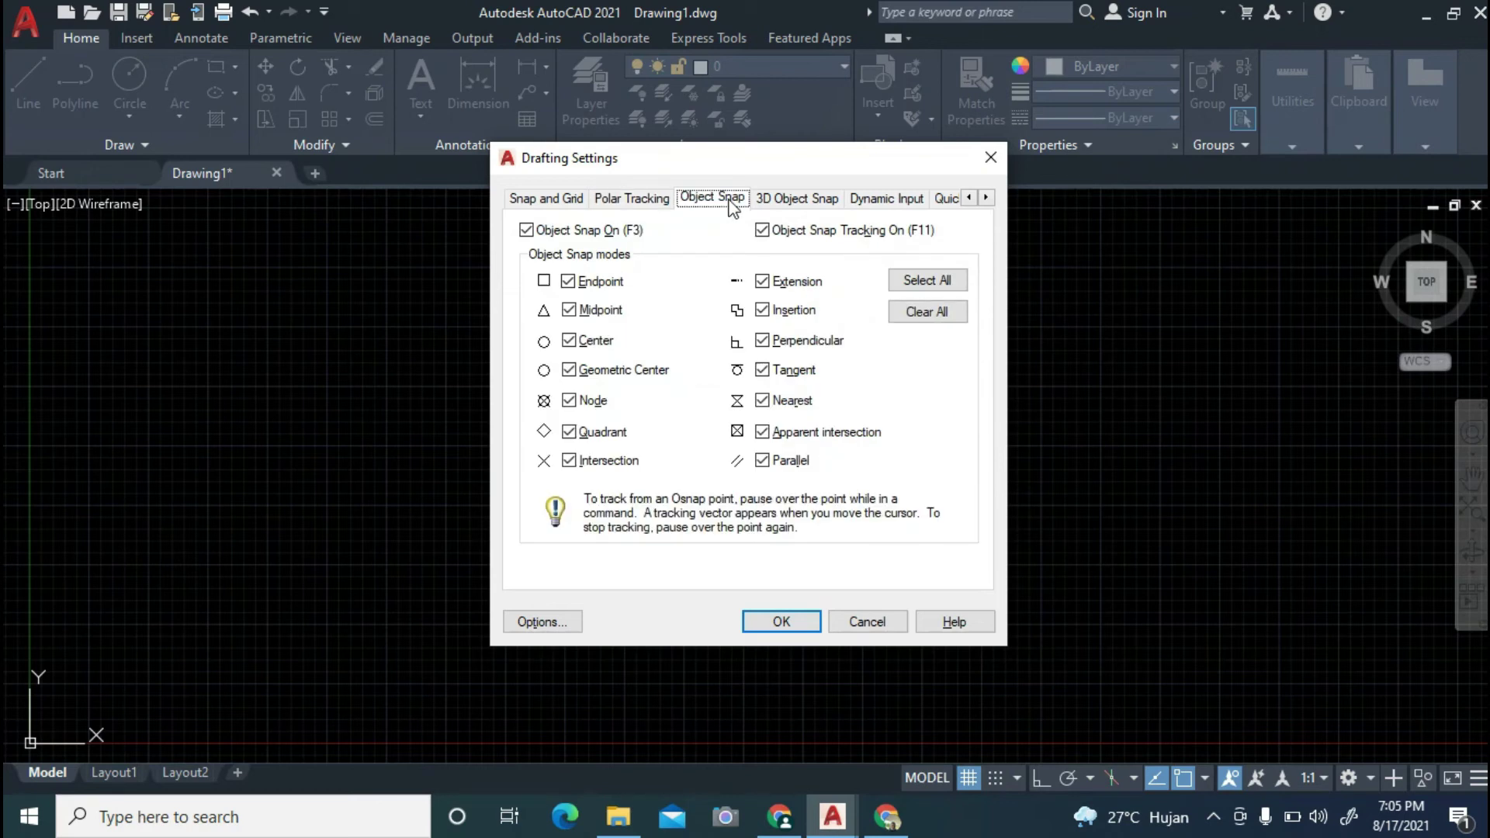
click(921, 284)
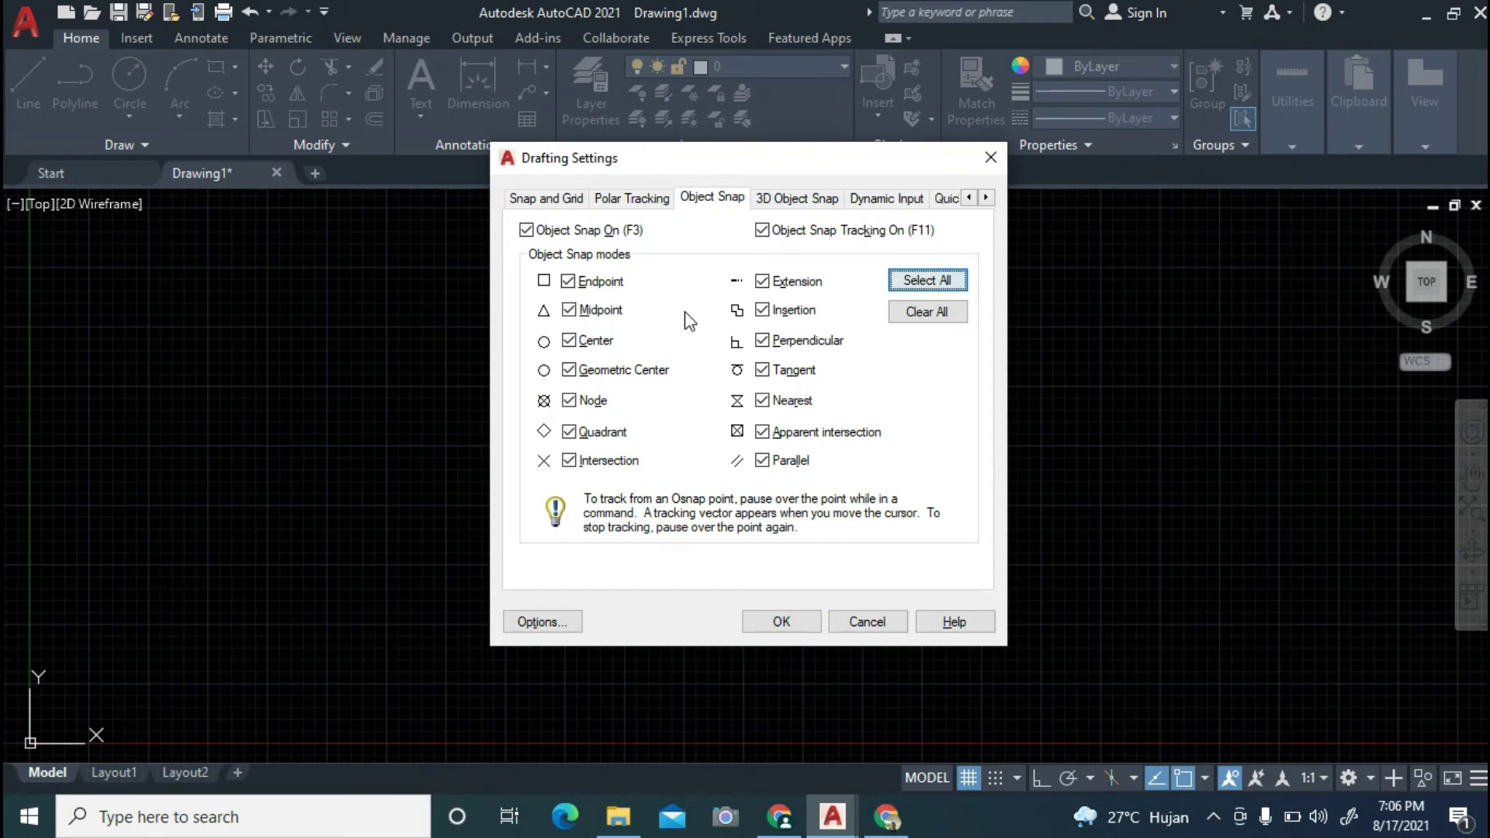
click(569, 282)
click(569, 310)
click(569, 341)
click(570, 310)
click(575, 284)
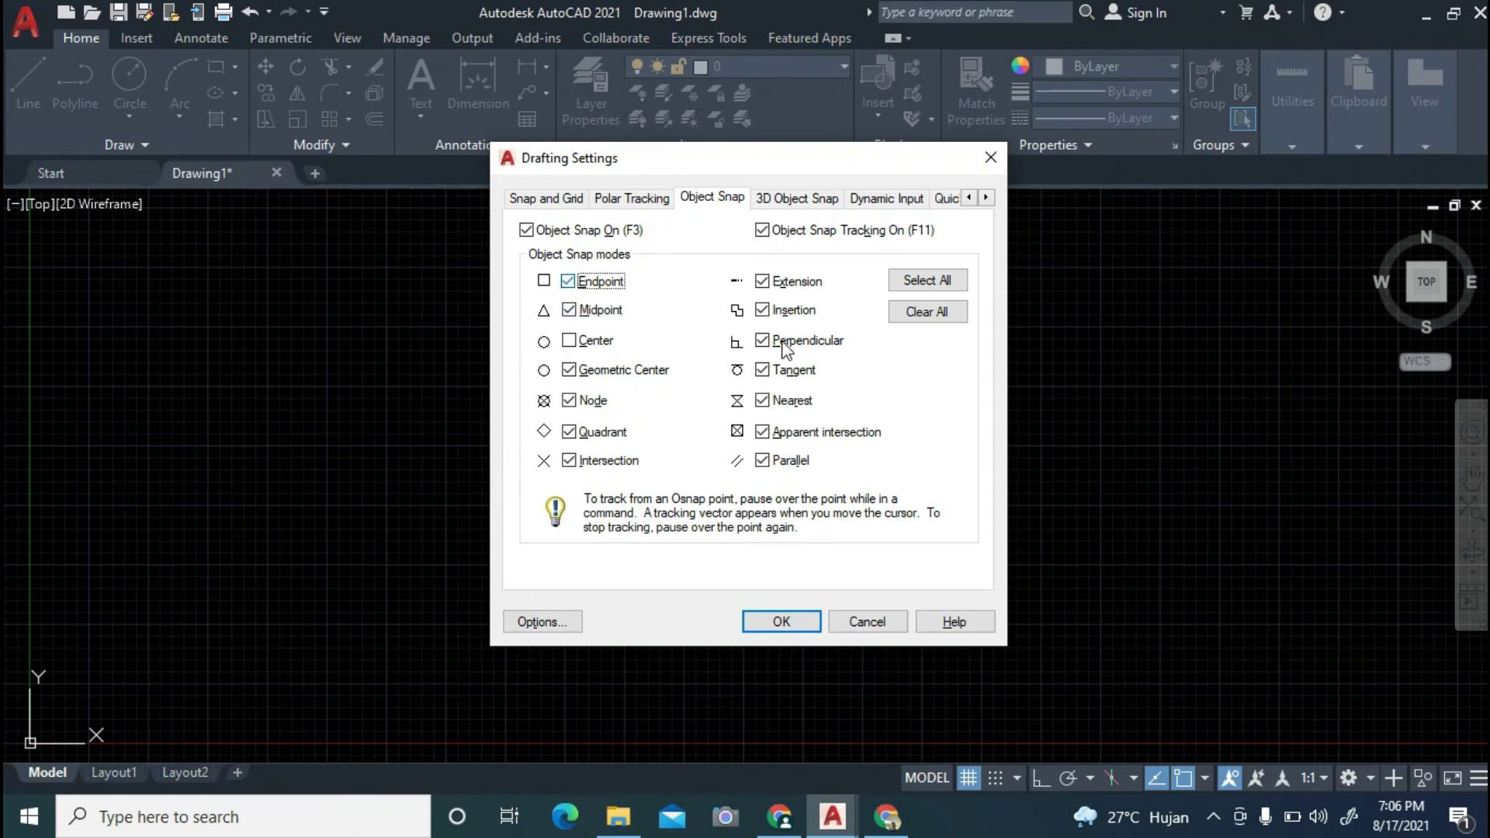
click(939, 281)
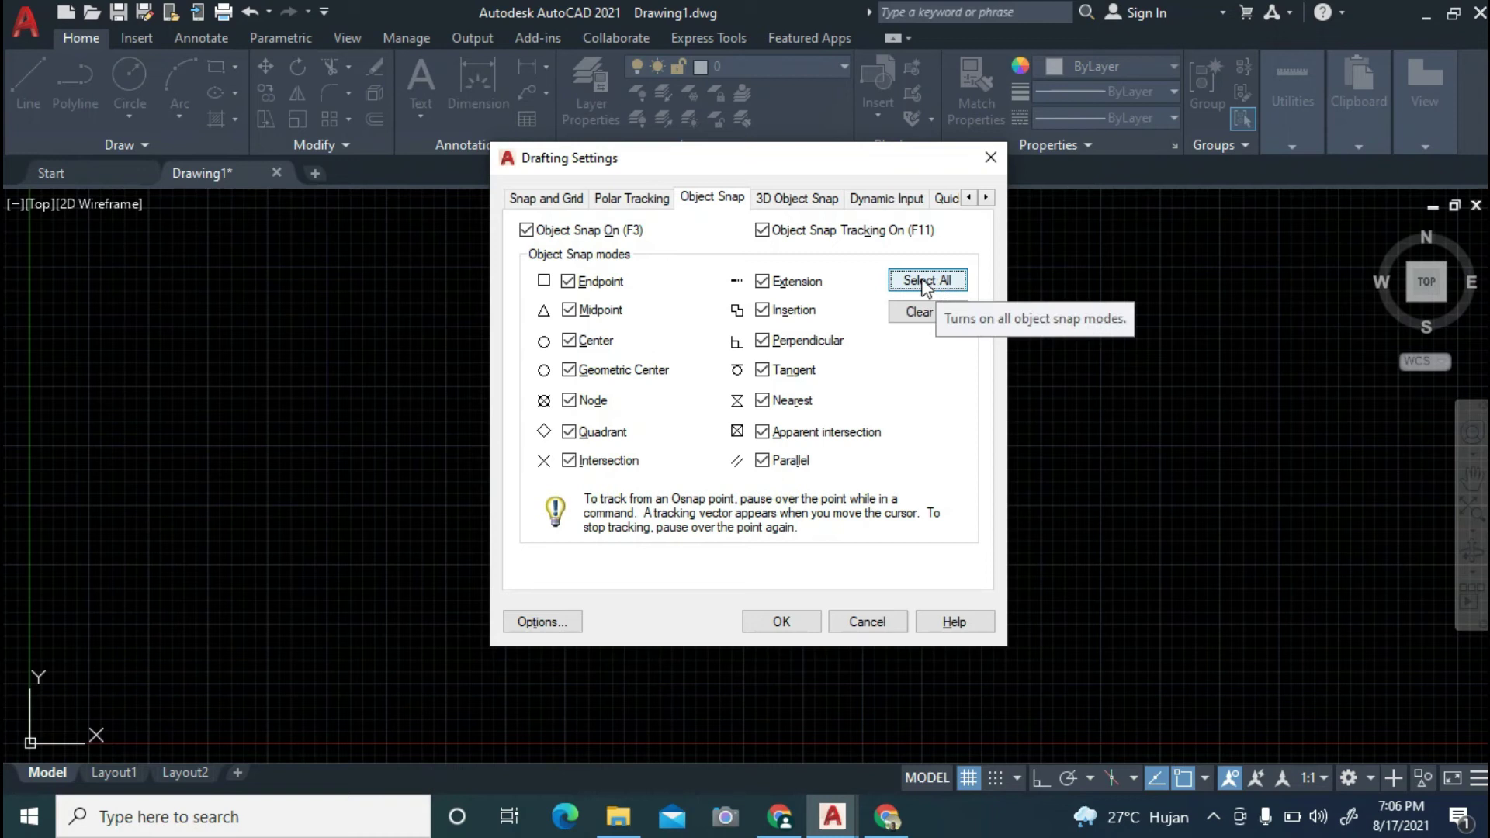
click(918, 318)
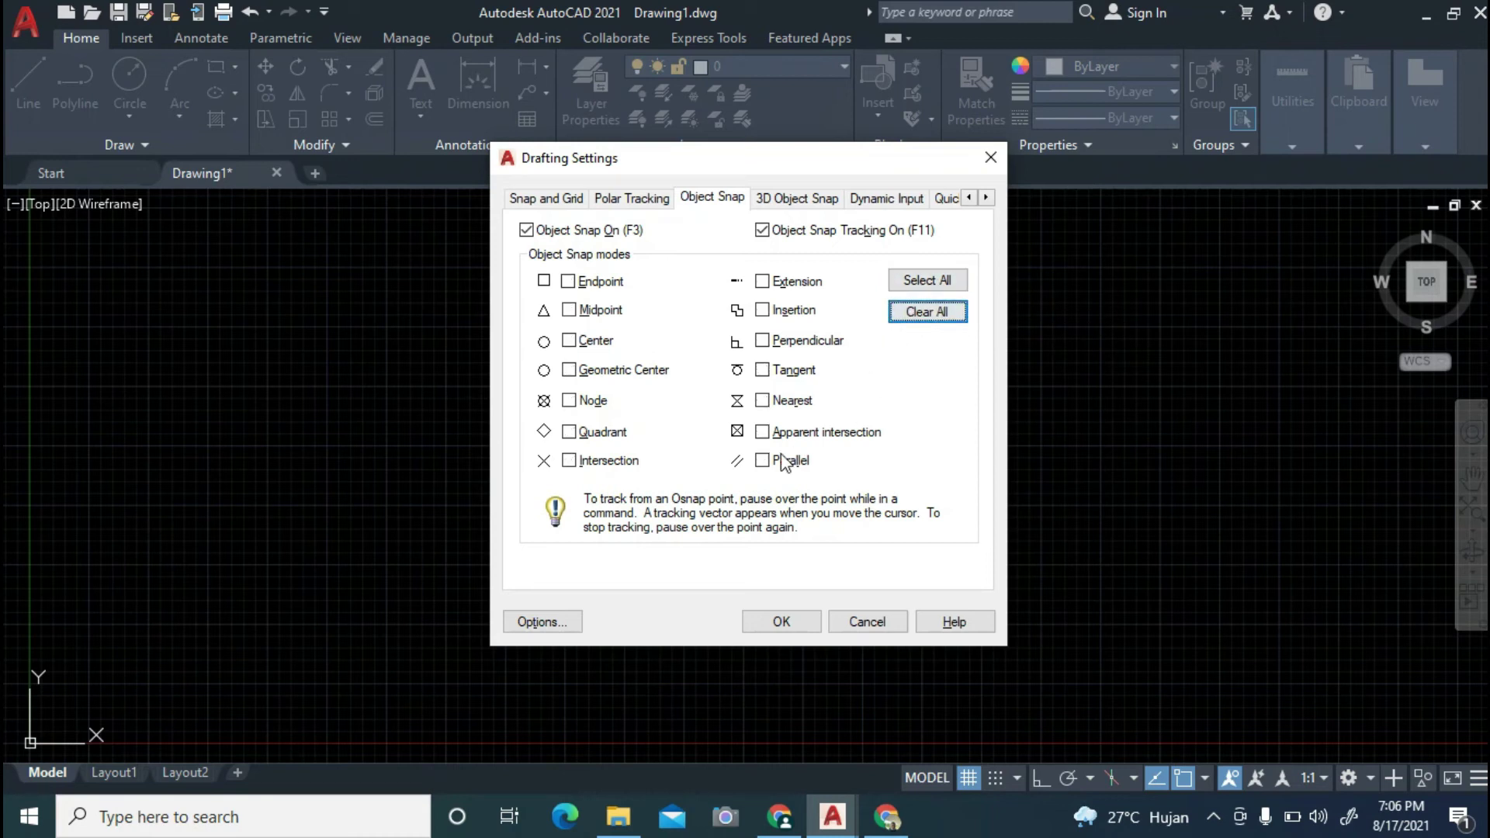
click(929, 283)
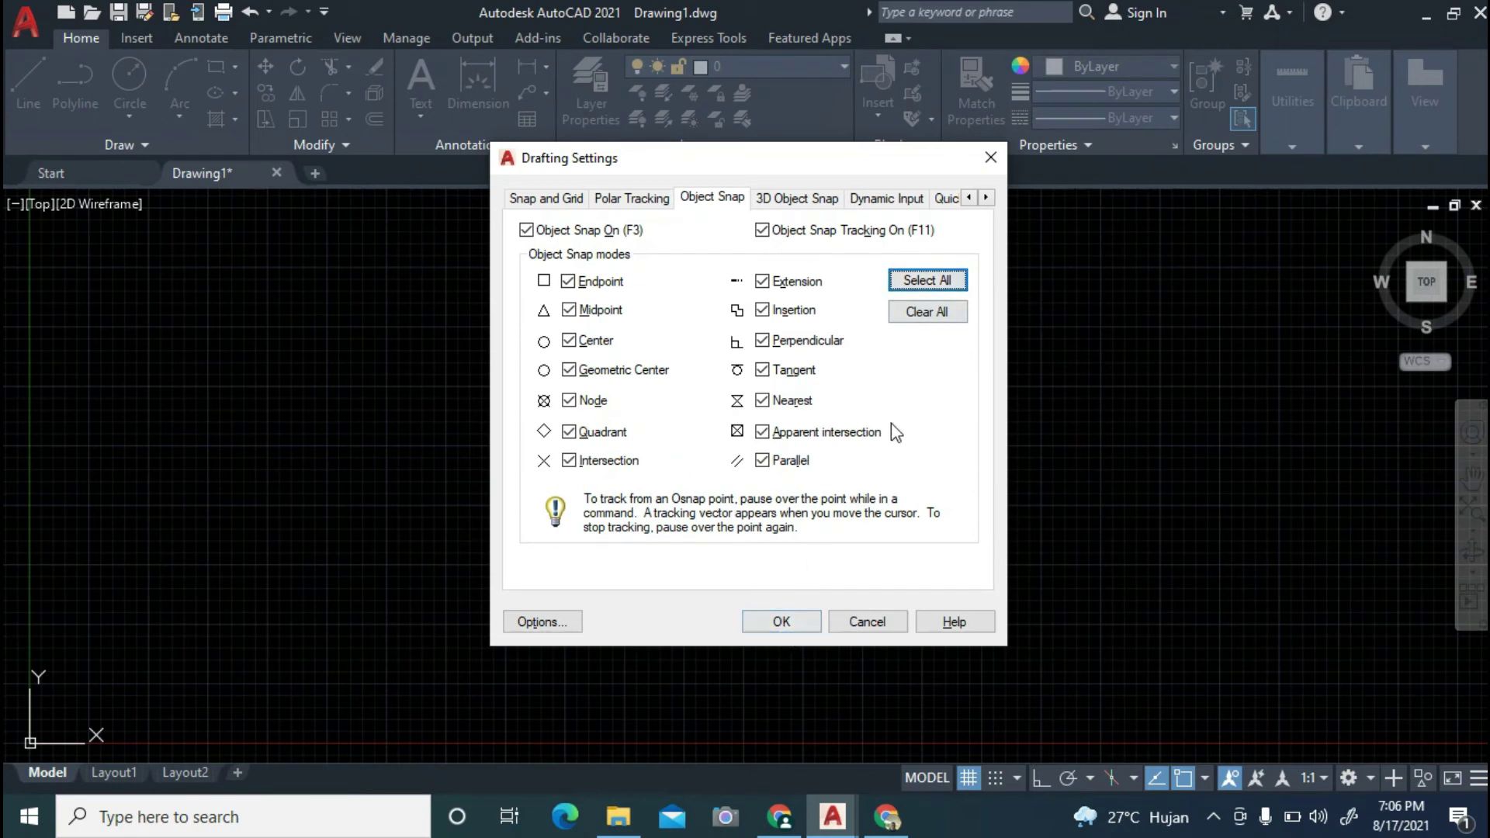
click(800, 198)
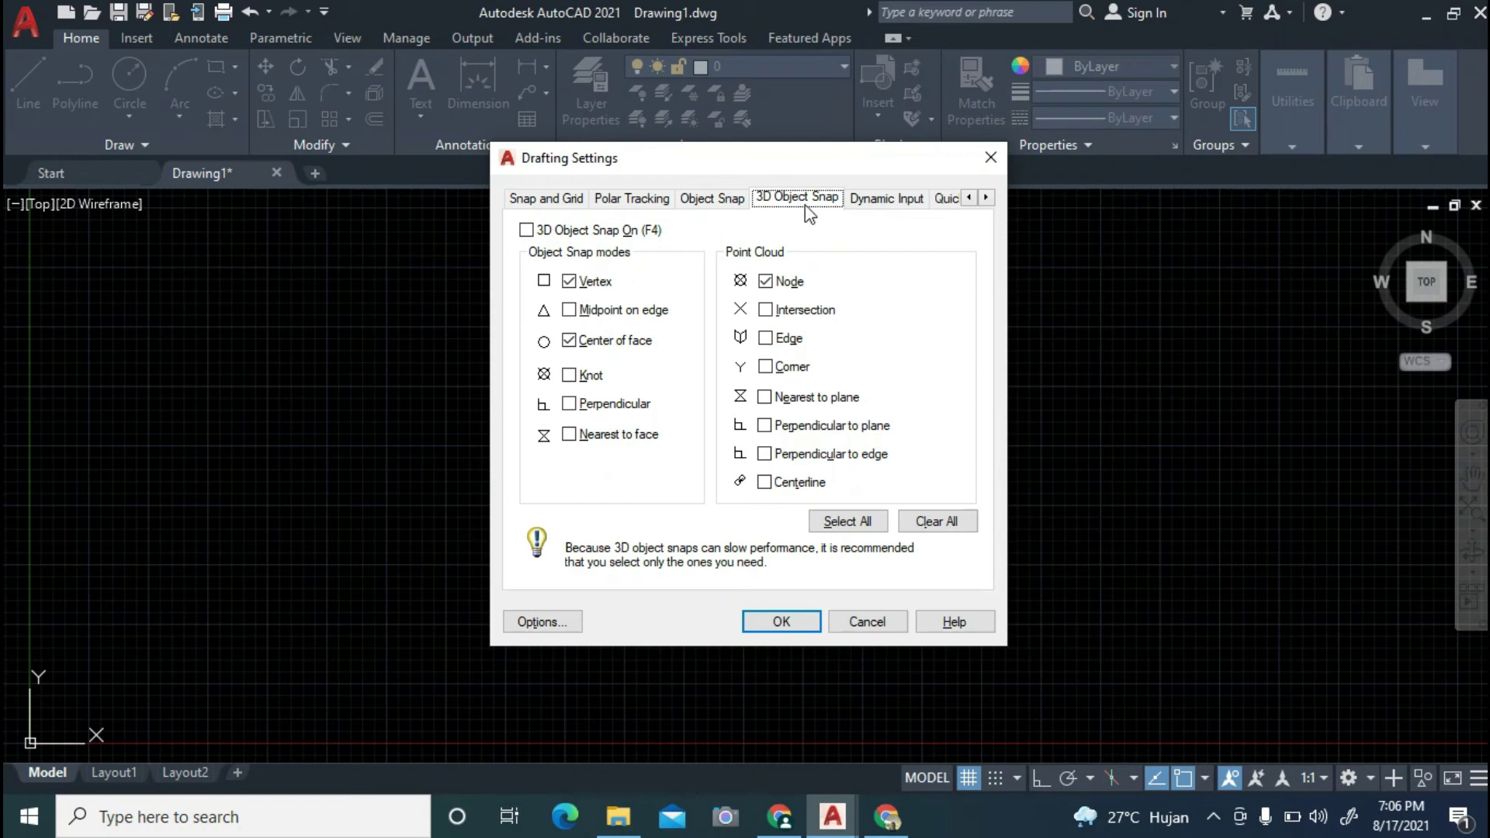
On the Dynamic Input page, review the Dimension Input settings and close that dialog.
click(885, 200)
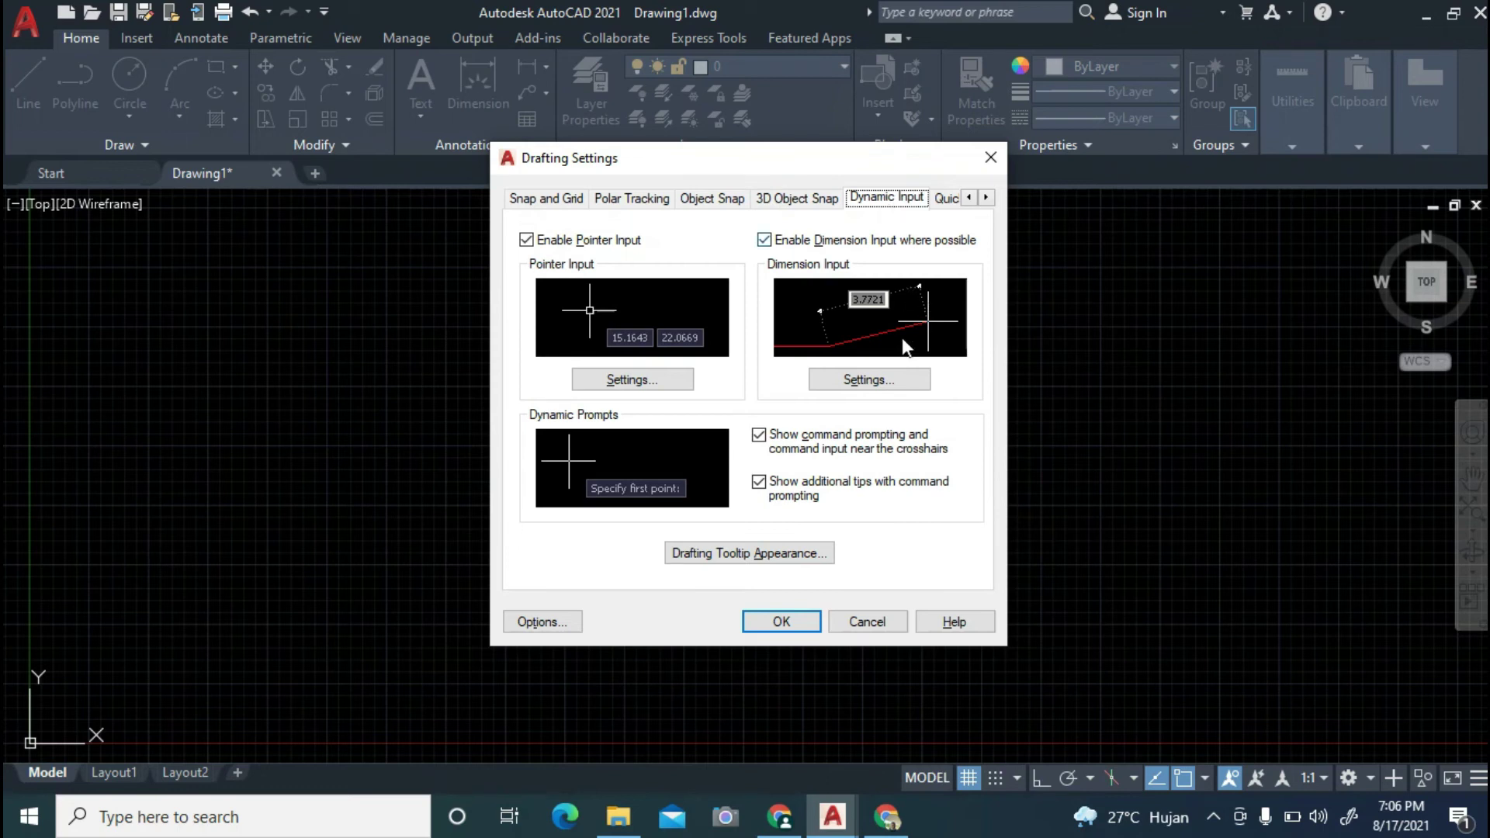
click(884, 380)
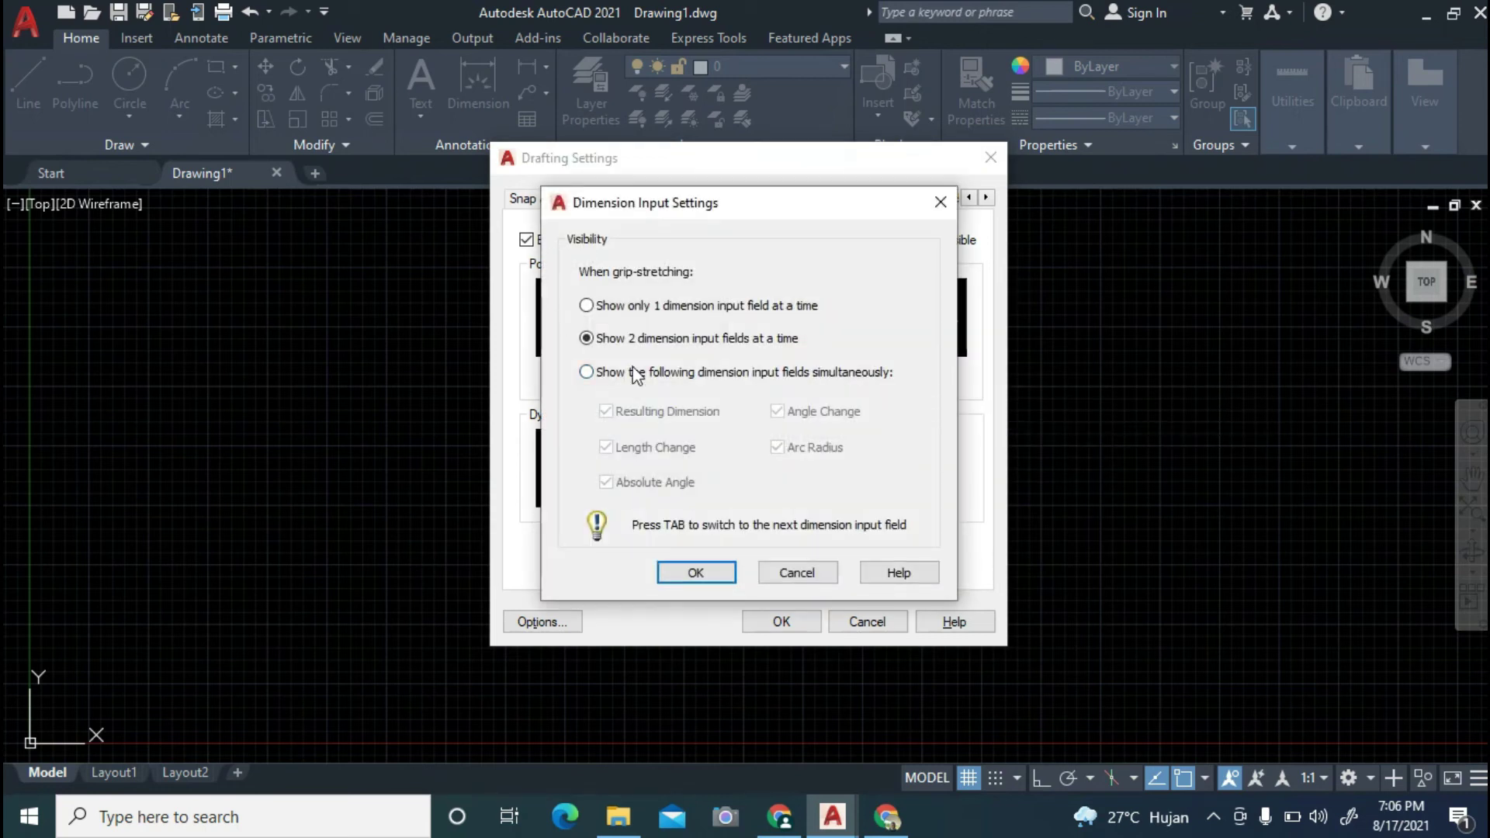
click(716, 576)
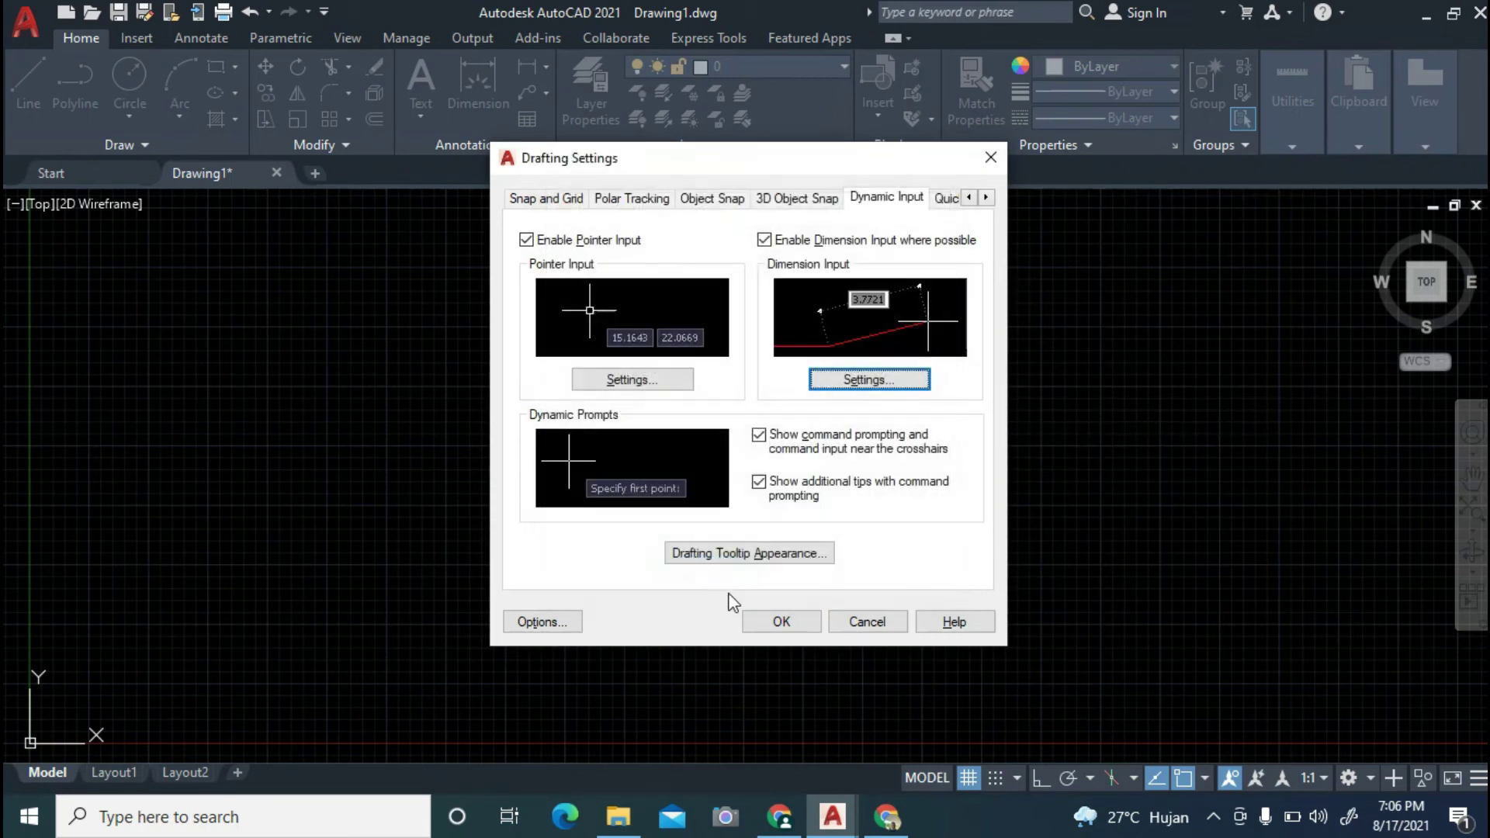
Close Drafting Settings and start a line with its first point at 0,0.
click(763, 625)
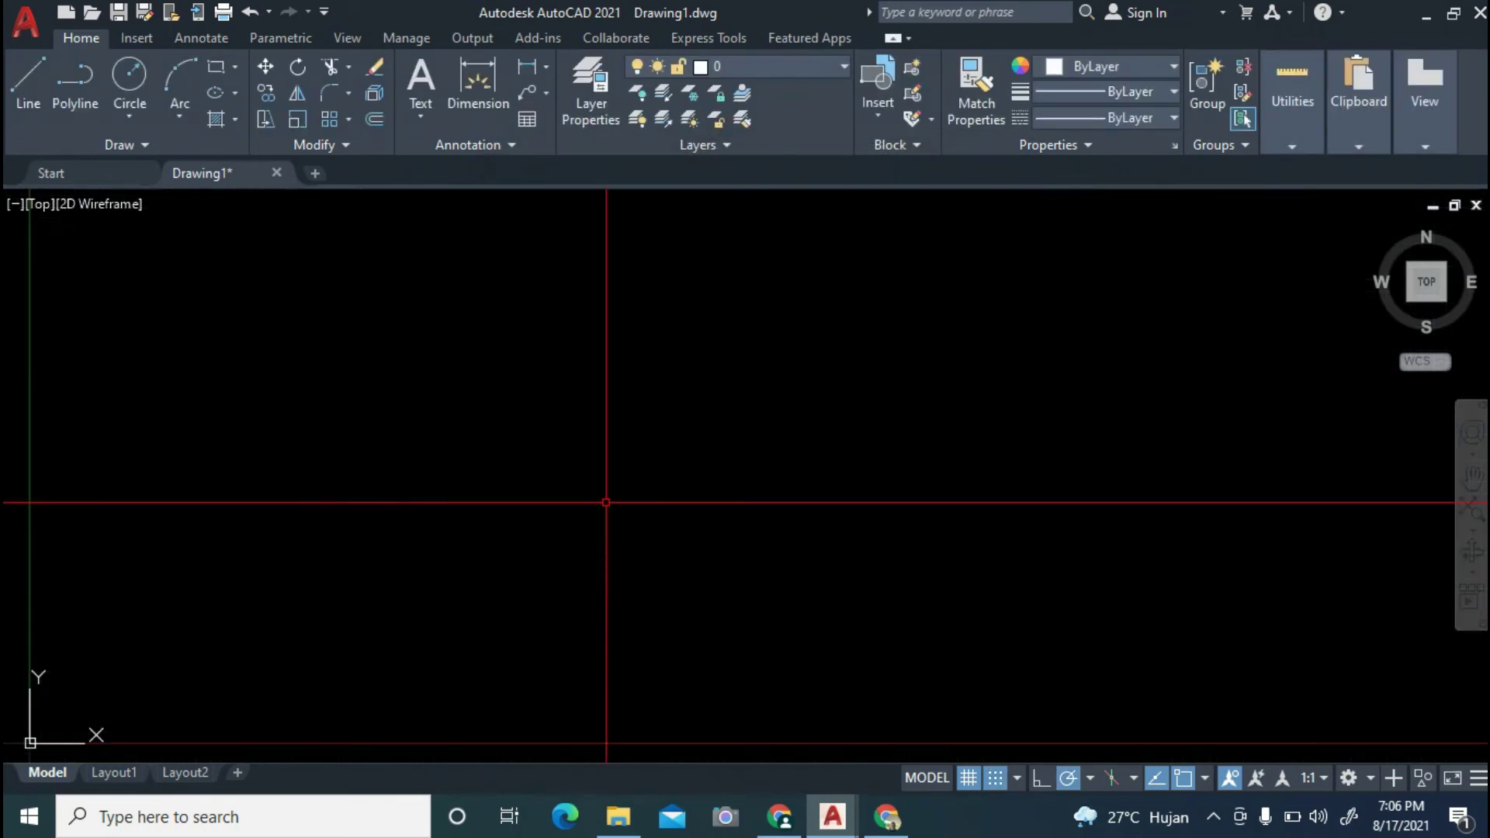
click(48, 77)
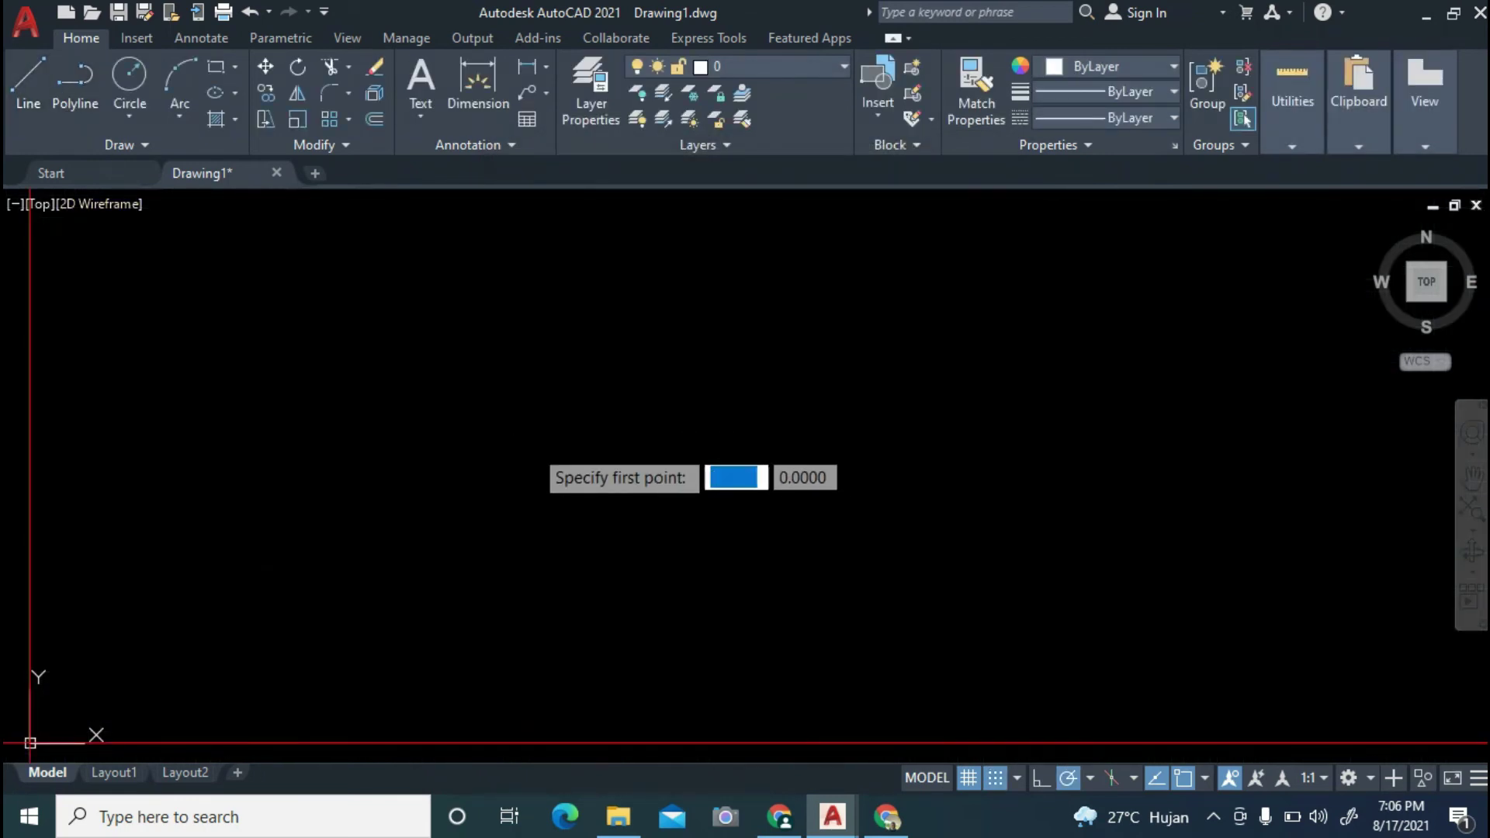
text(0,0)
key(Return)
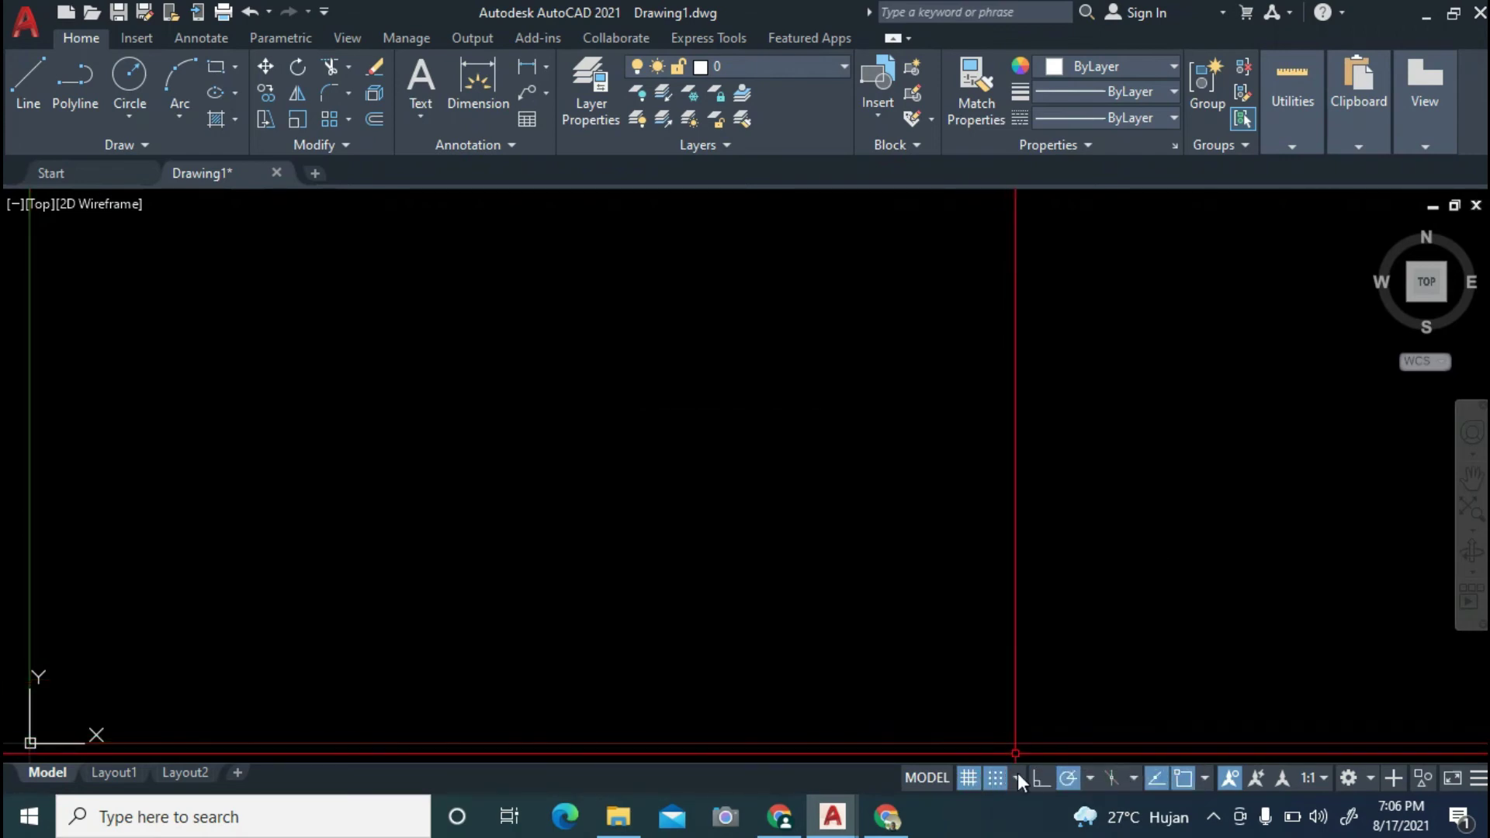
Turn Snap Mode off, draw a trial diagonal line, then undo it.
click(995, 780)
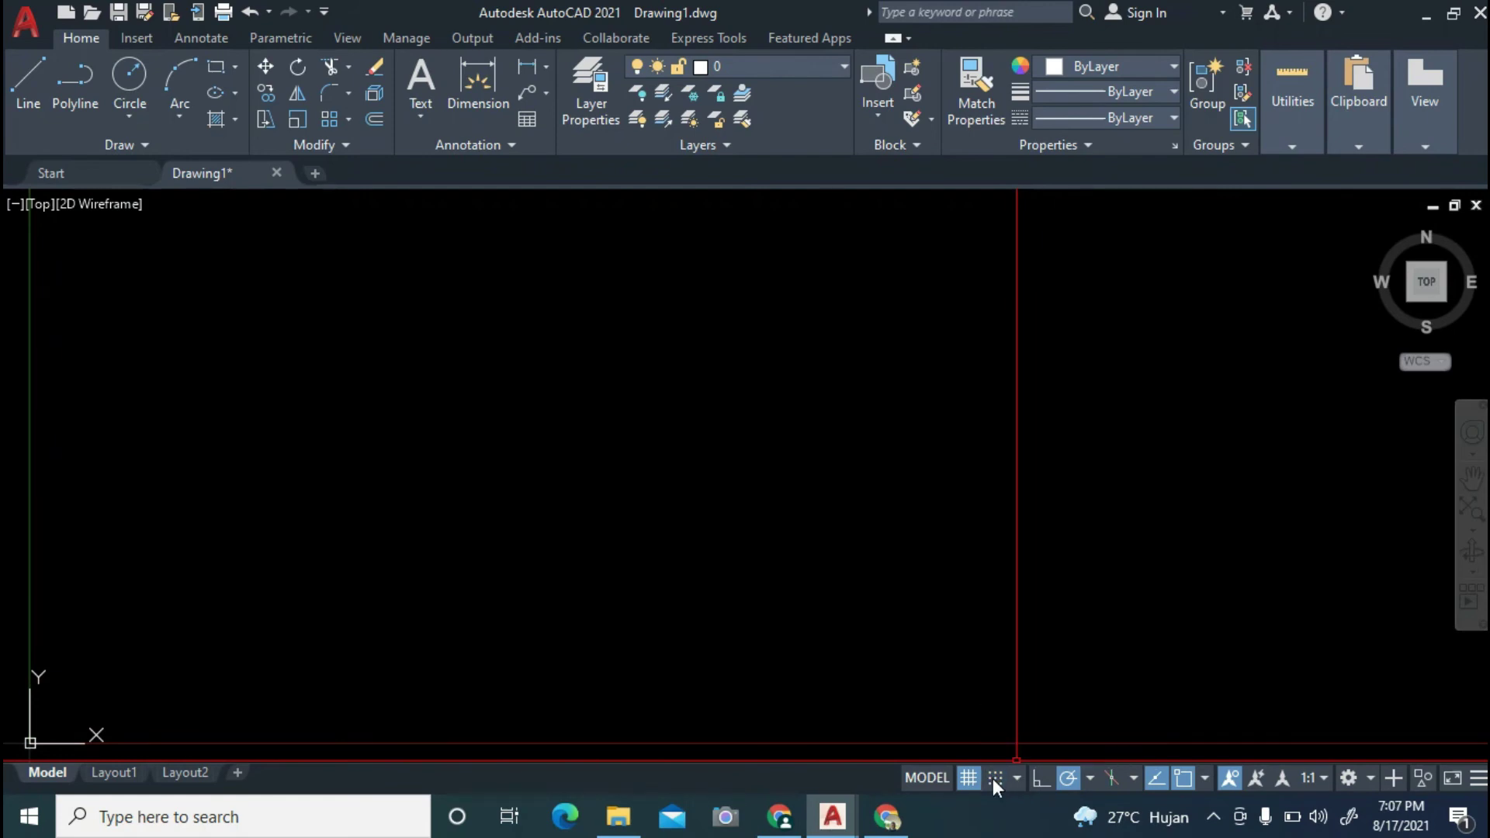
click(40, 92)
click(575, 349)
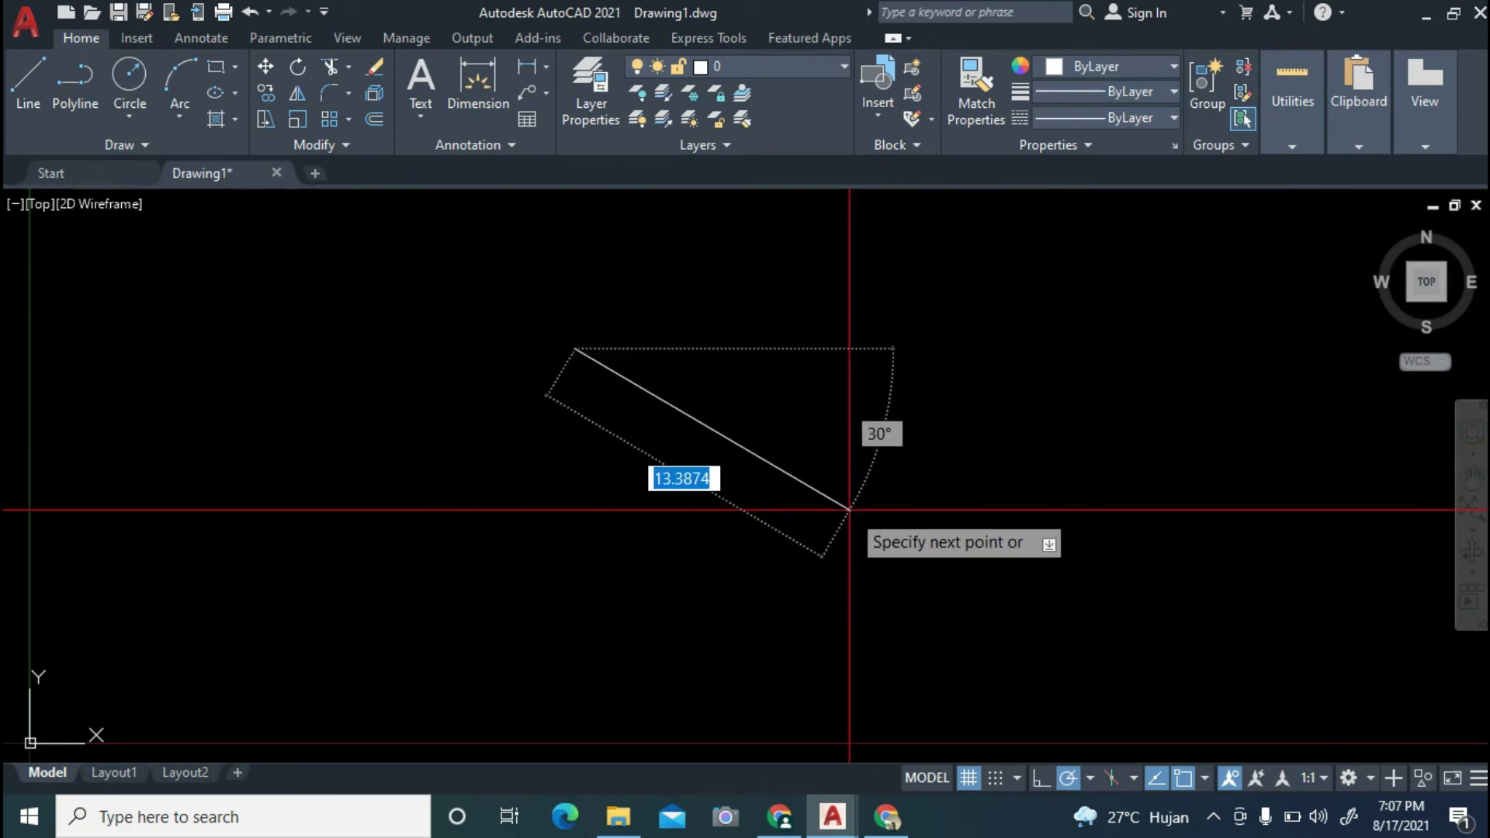
click(865, 558)
key(ctrl+z)
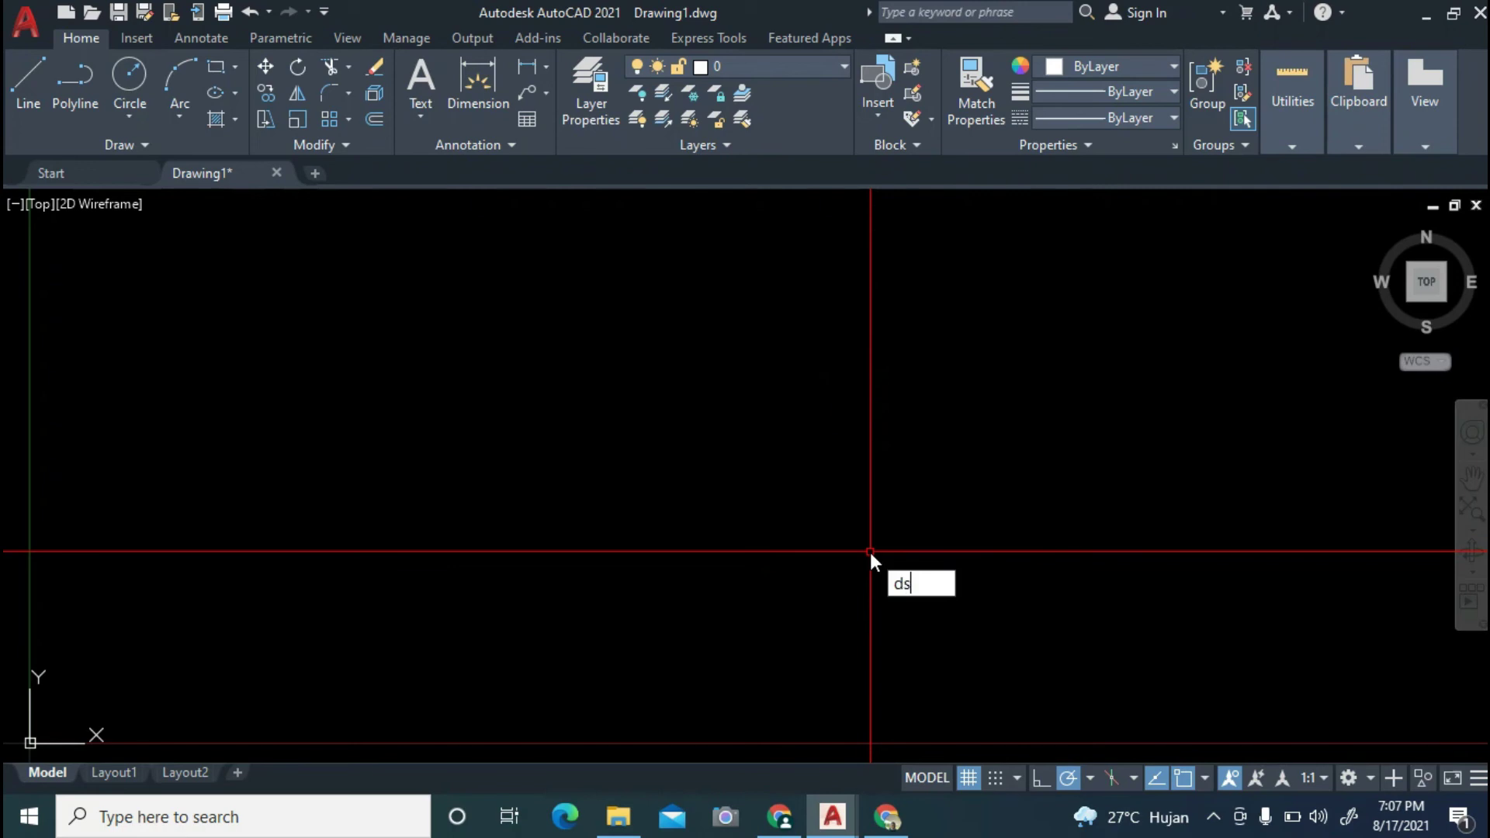
Untick 'Enable Dimension Input where possible' on Dynamic Input and apply with OK.
key(Return)
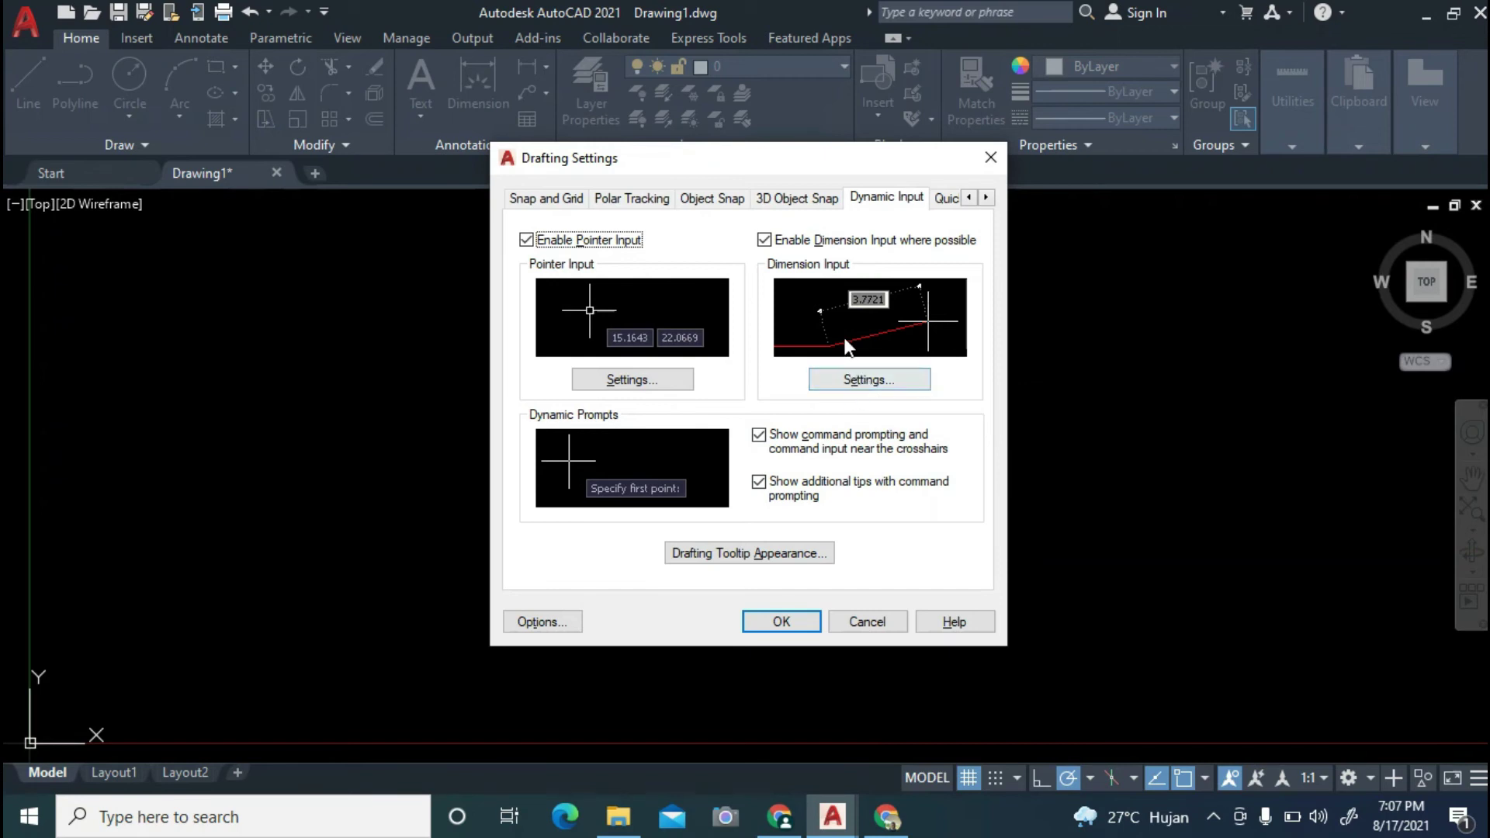
click(765, 241)
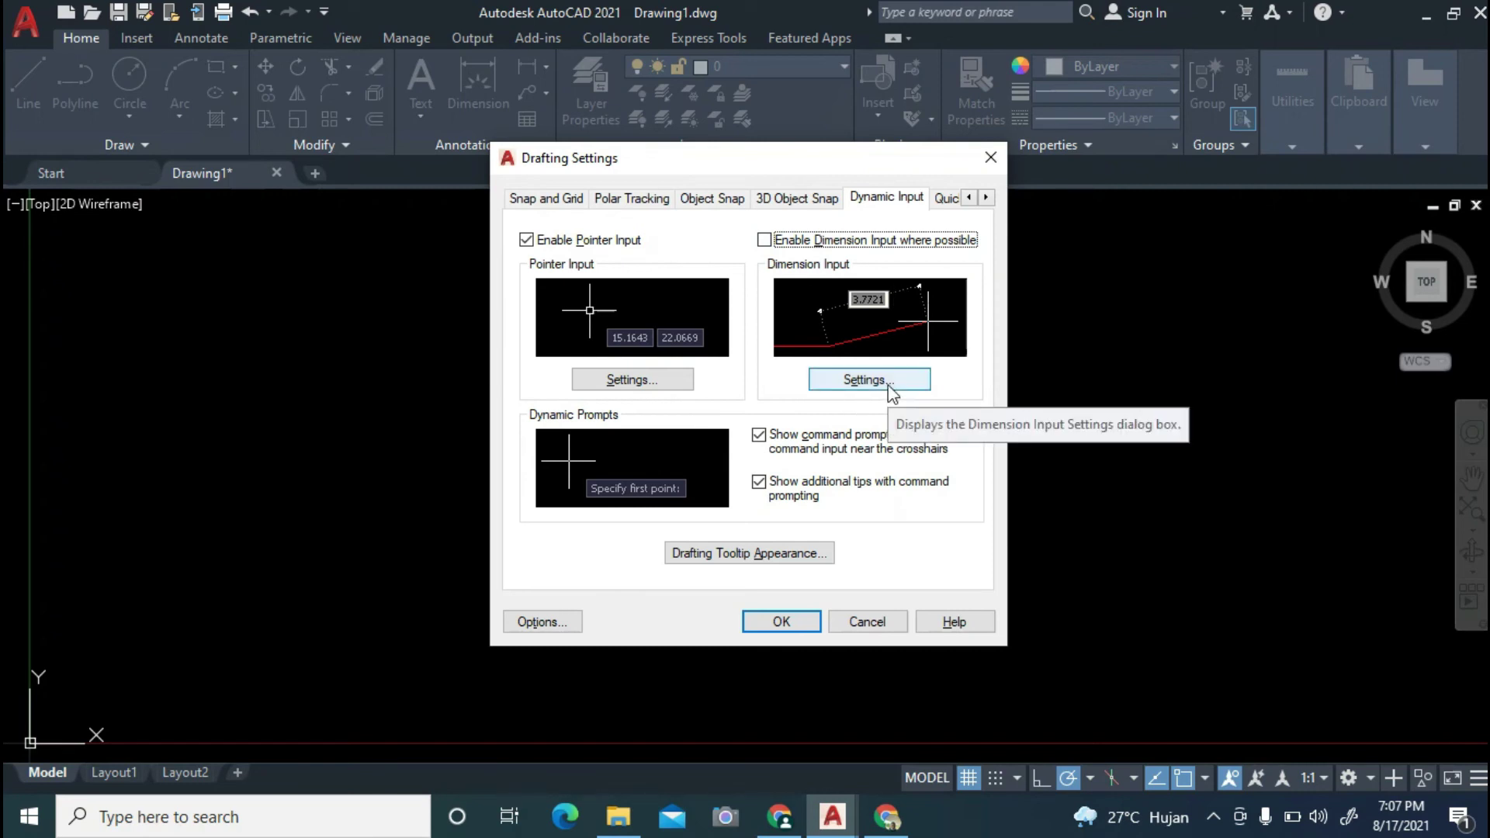
click(784, 621)
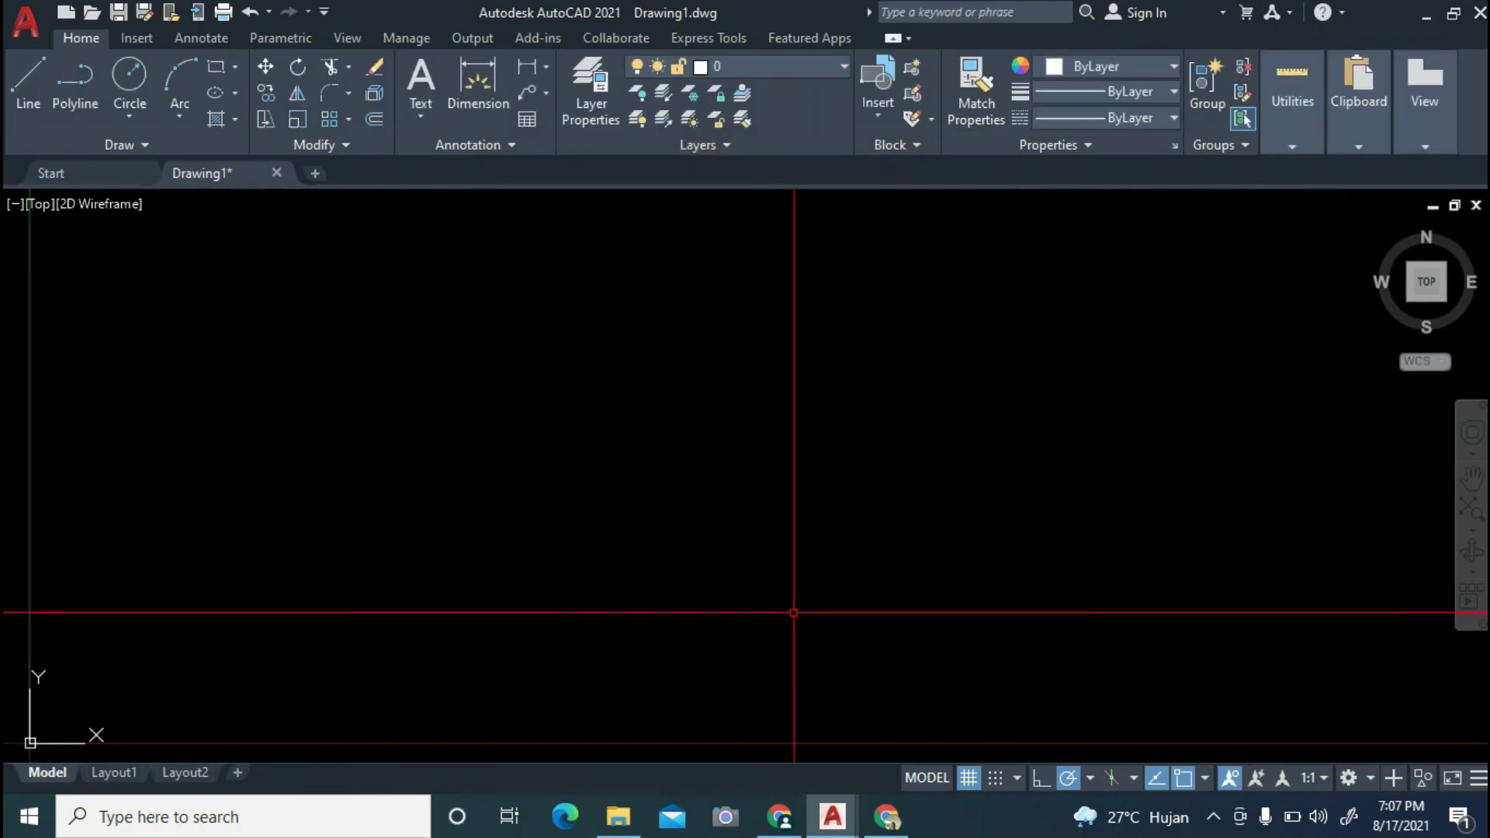
click(383, 399)
click(458, 354)
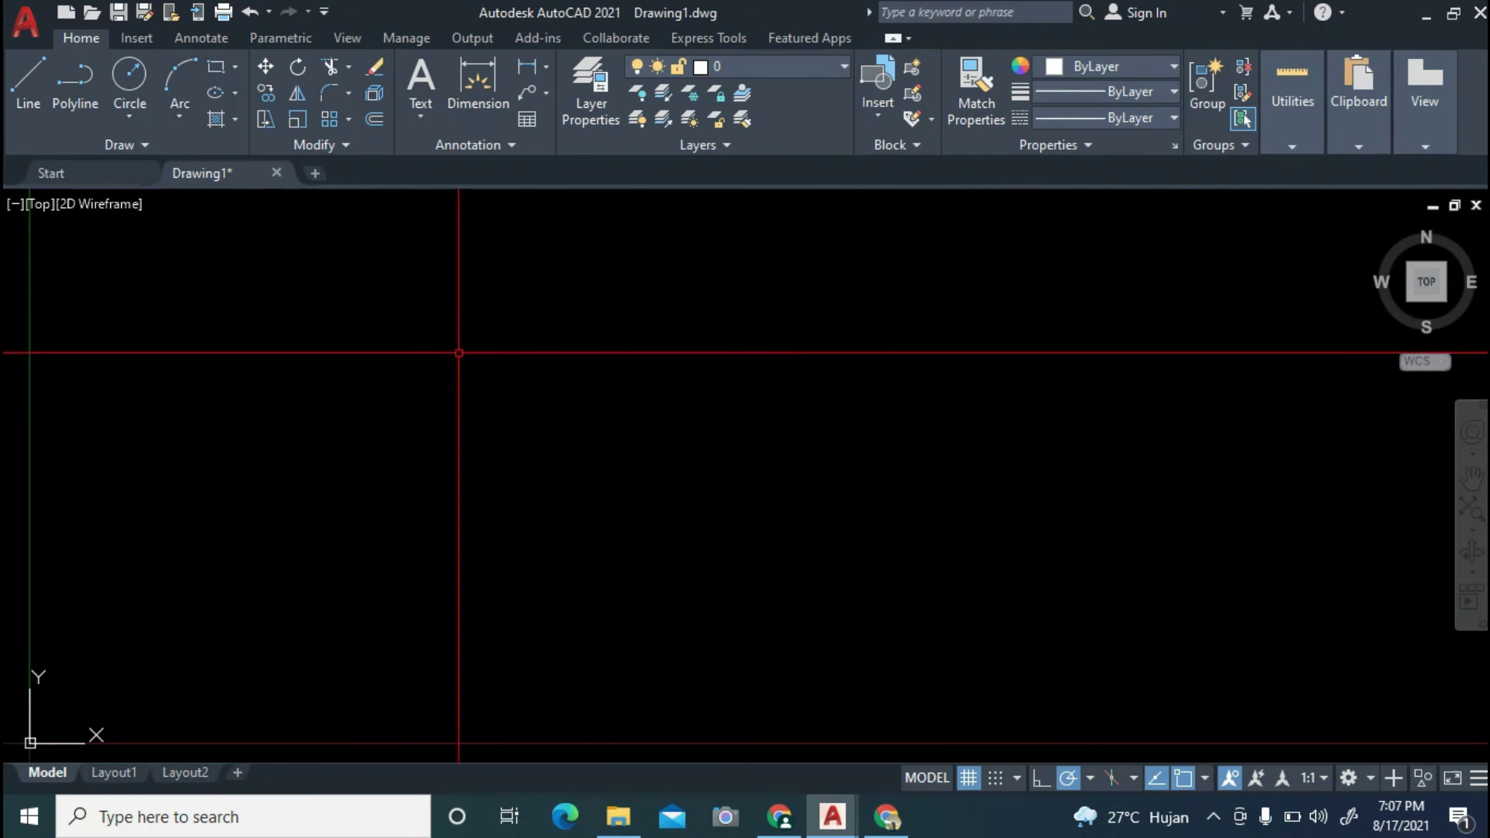
right_click(459, 353)
click(412, 361)
click(163, 198)
click(33, 86)
click(404, 399)
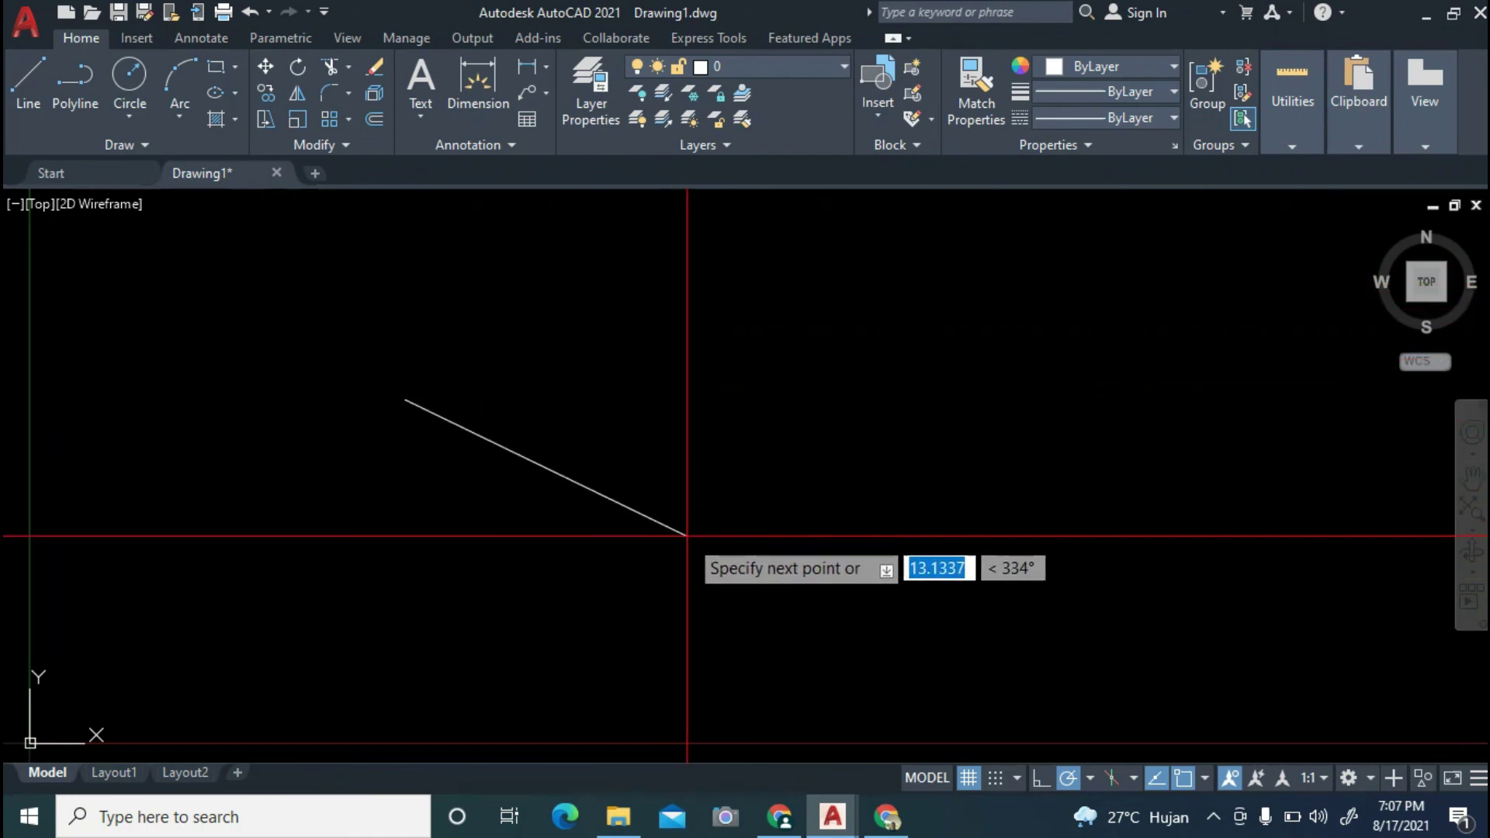
click(355, 508)
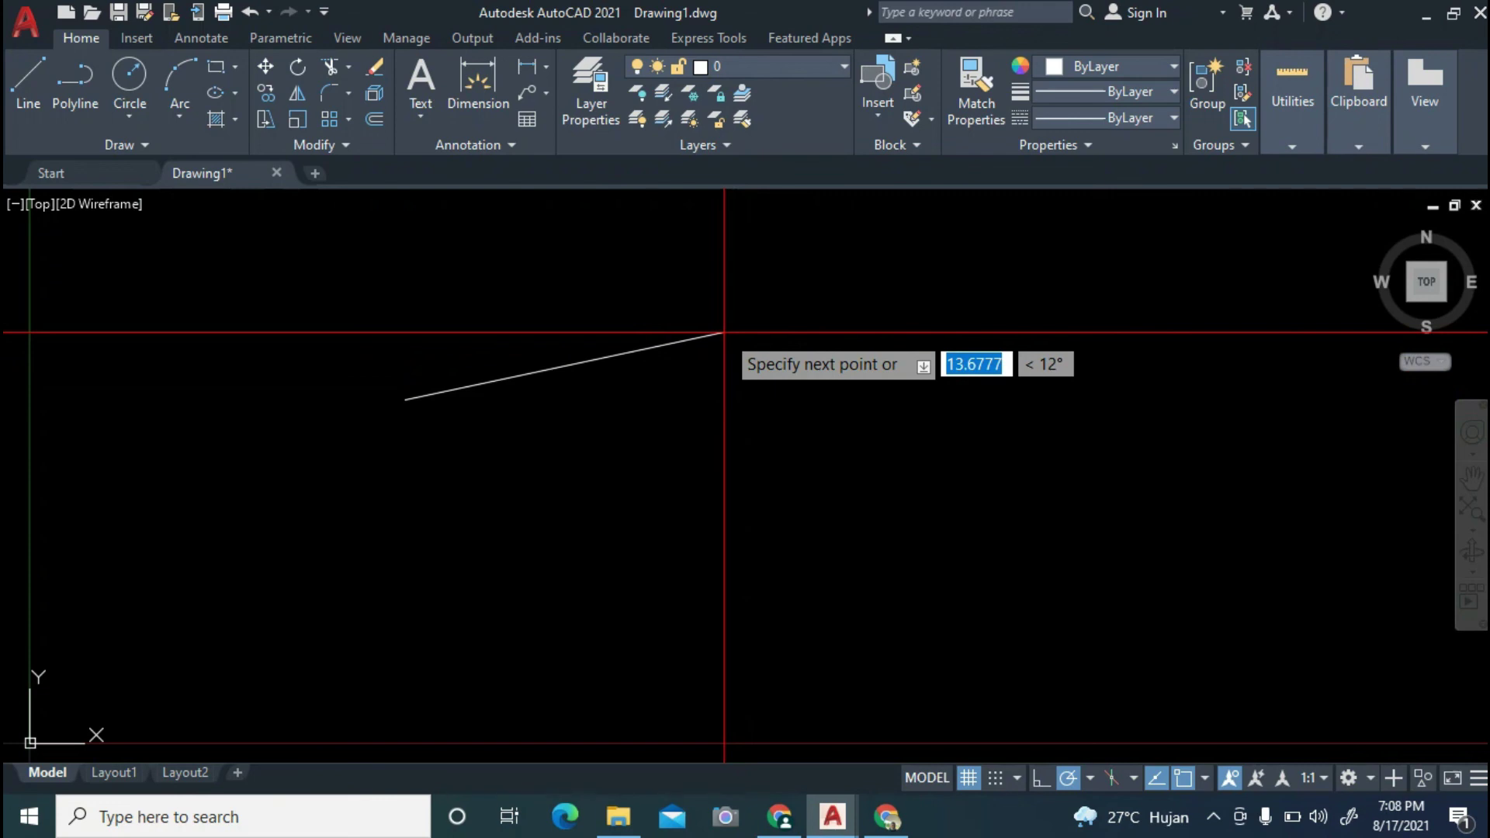
click(723, 333)
key(ctrl+z)
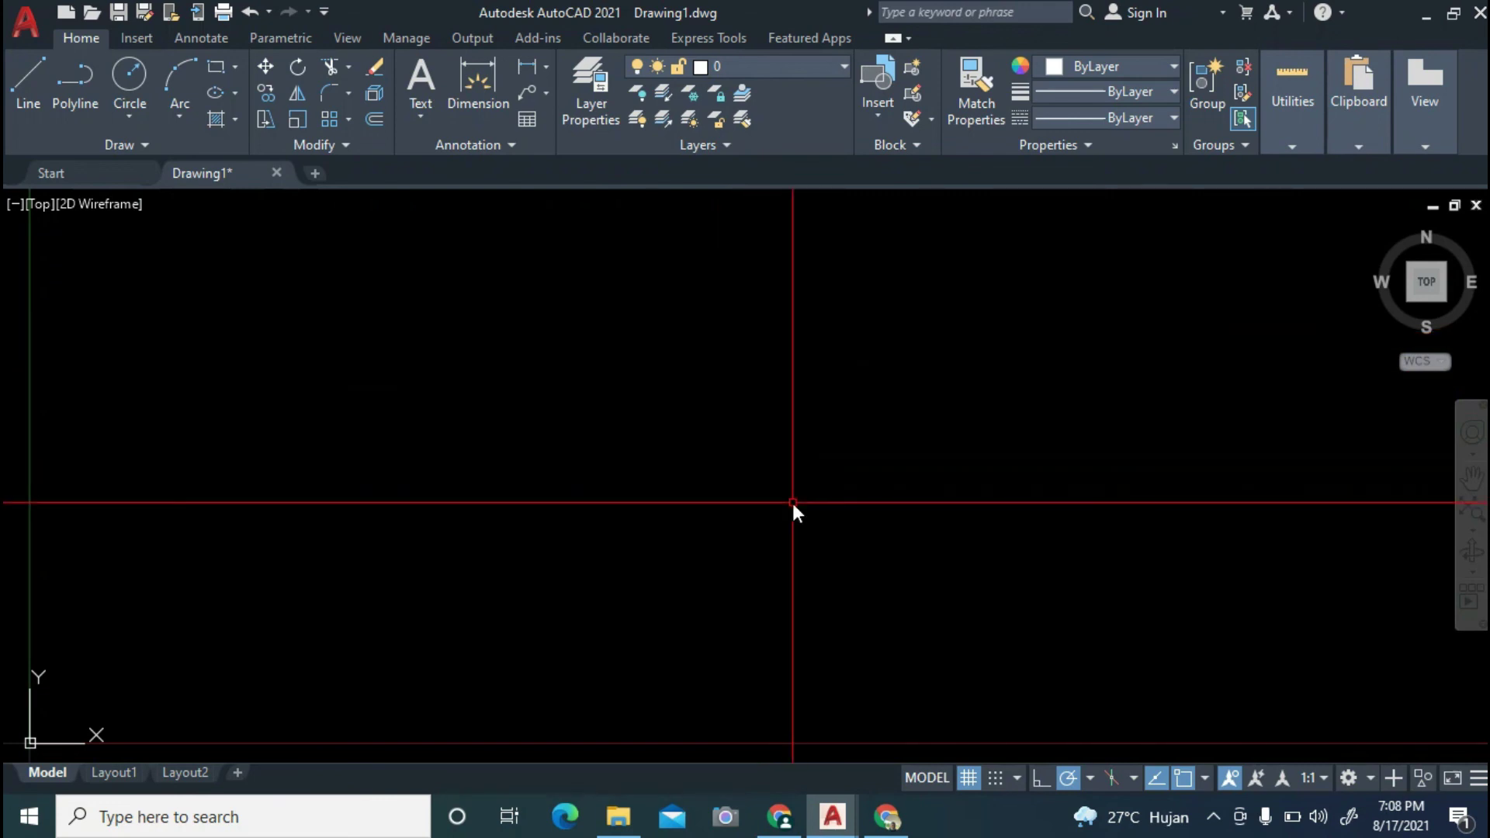
Reopen Drafting Settings with DS and re-tick 'Enable Dimension Input where possible'.
text(ds)
key(Return)
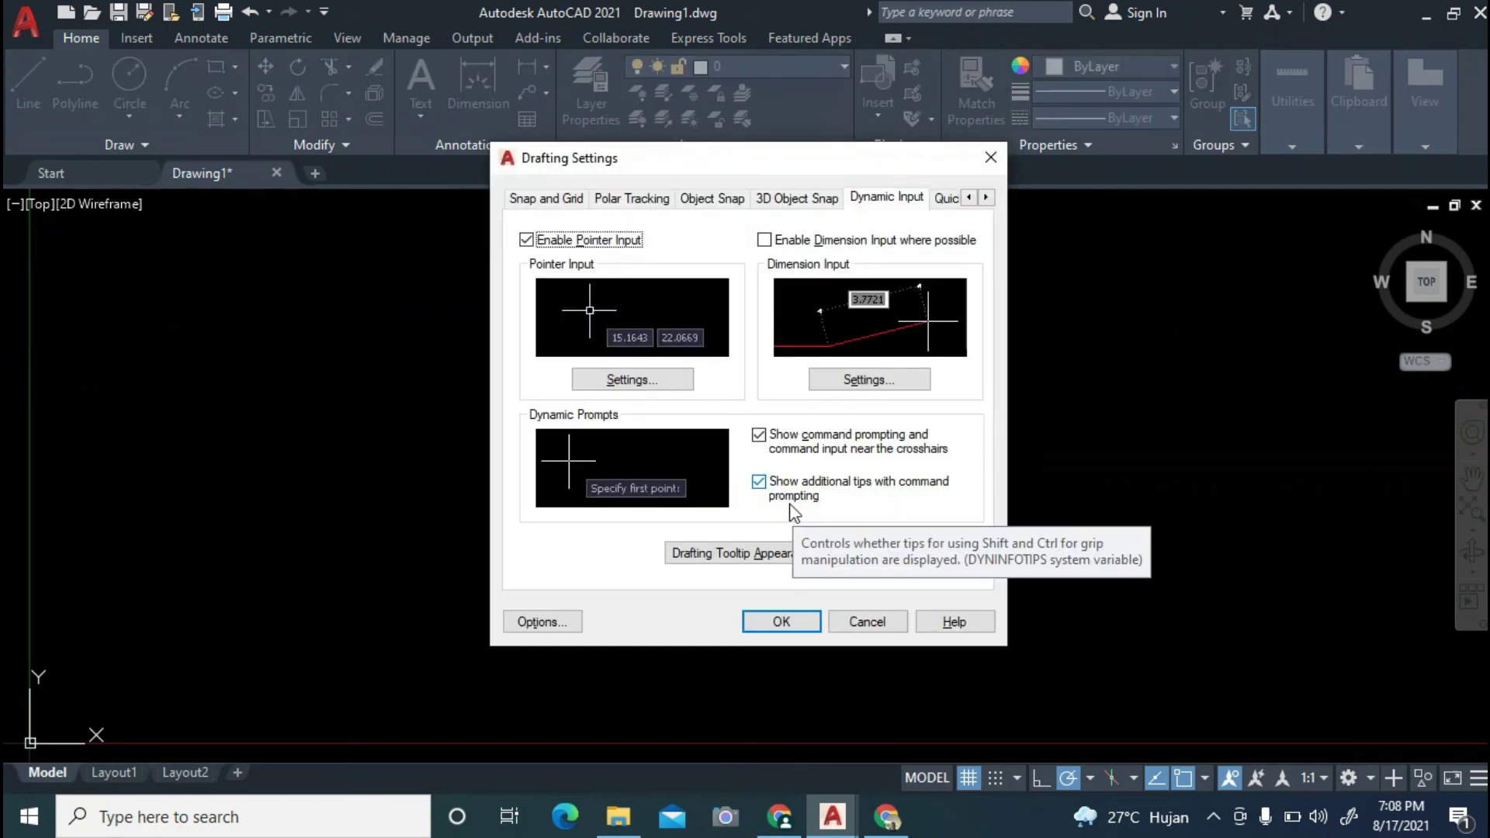
click(765, 241)
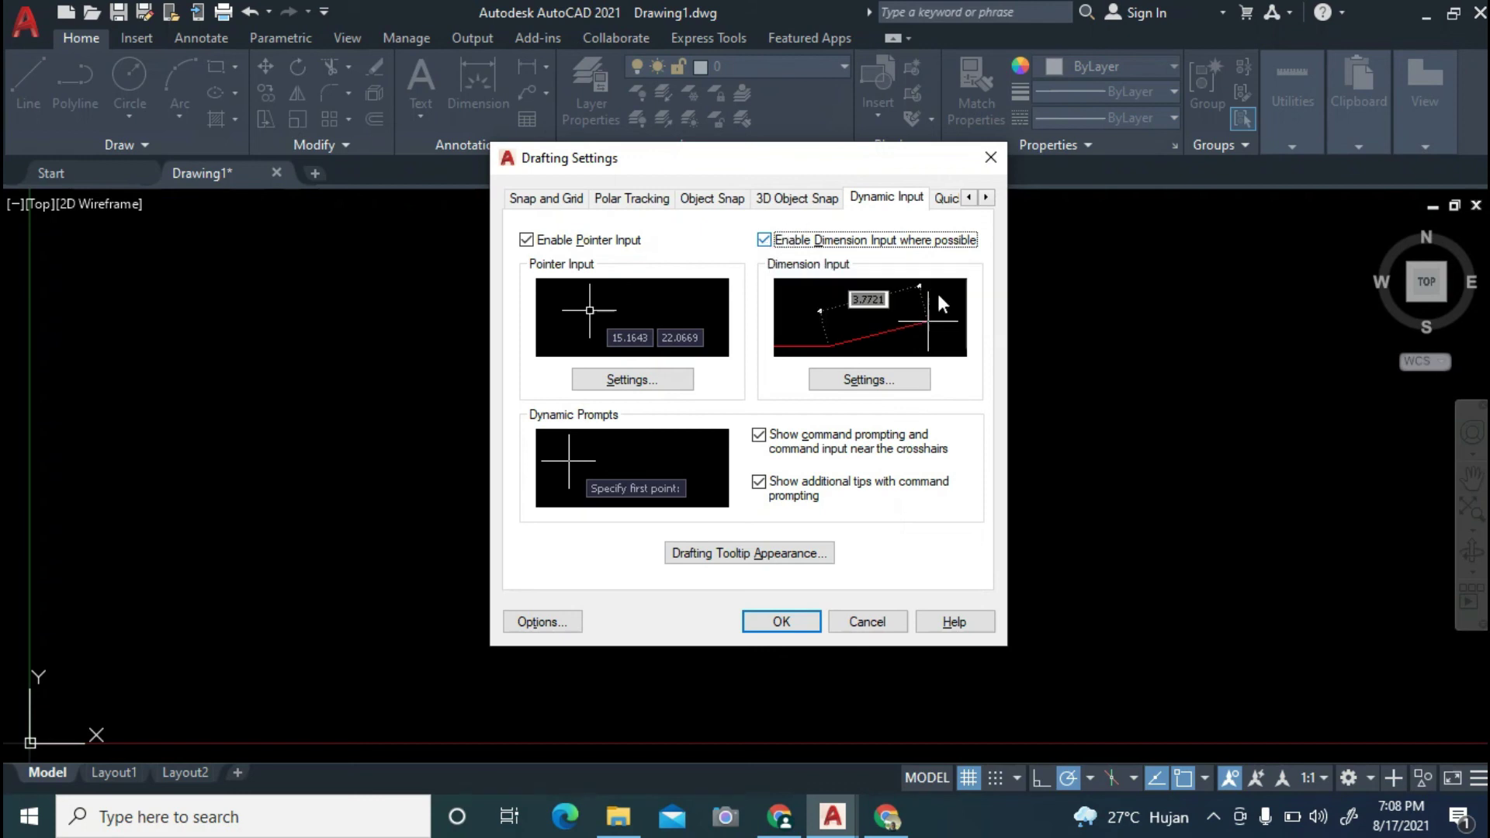
Browse Quick Properties, Selection Cycling, 3D Object Snap and Object Snap pages, then OK.
click(987, 199)
click(986, 198)
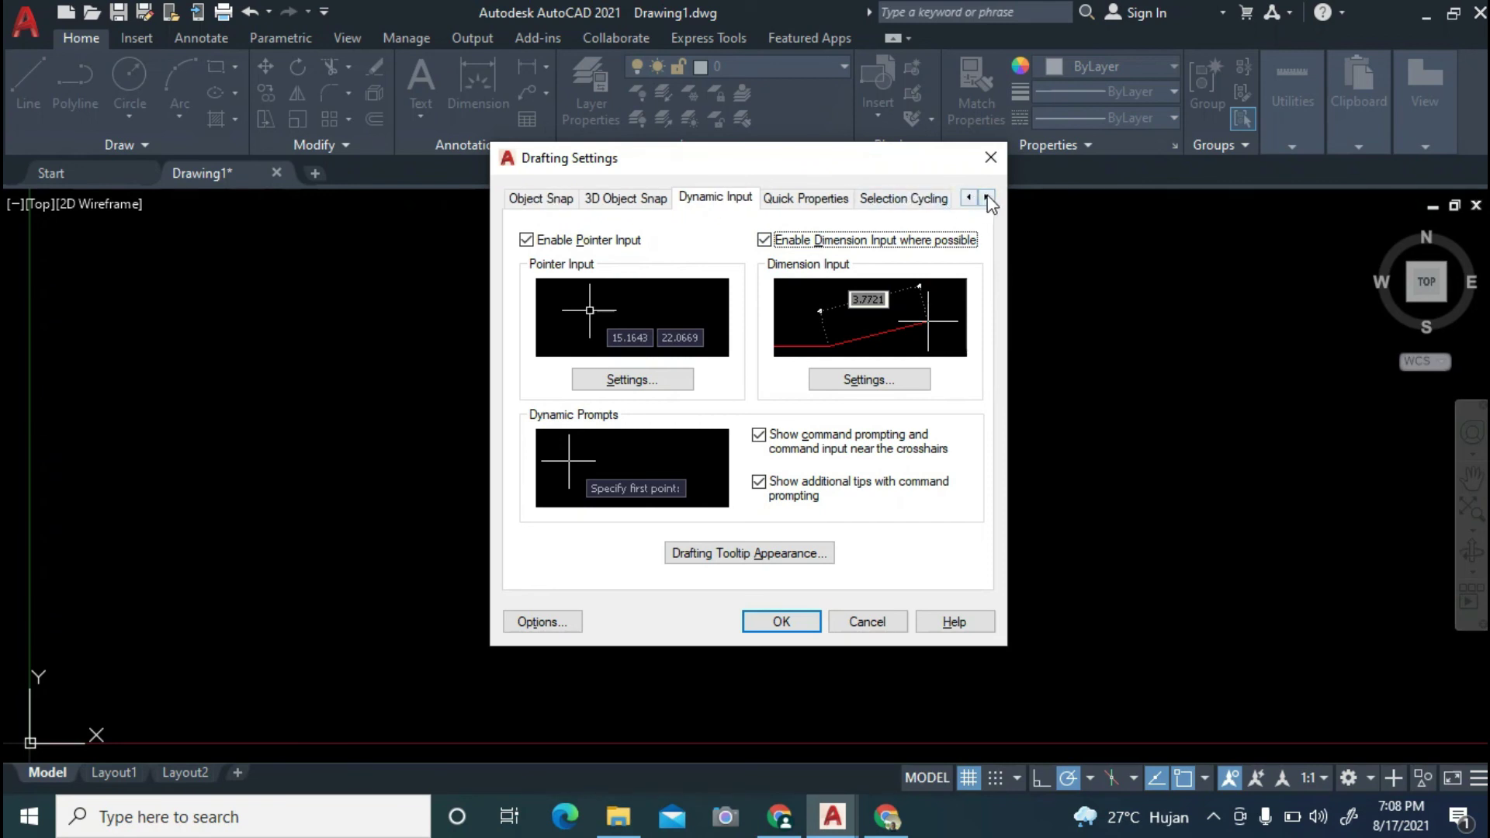
click(782, 199)
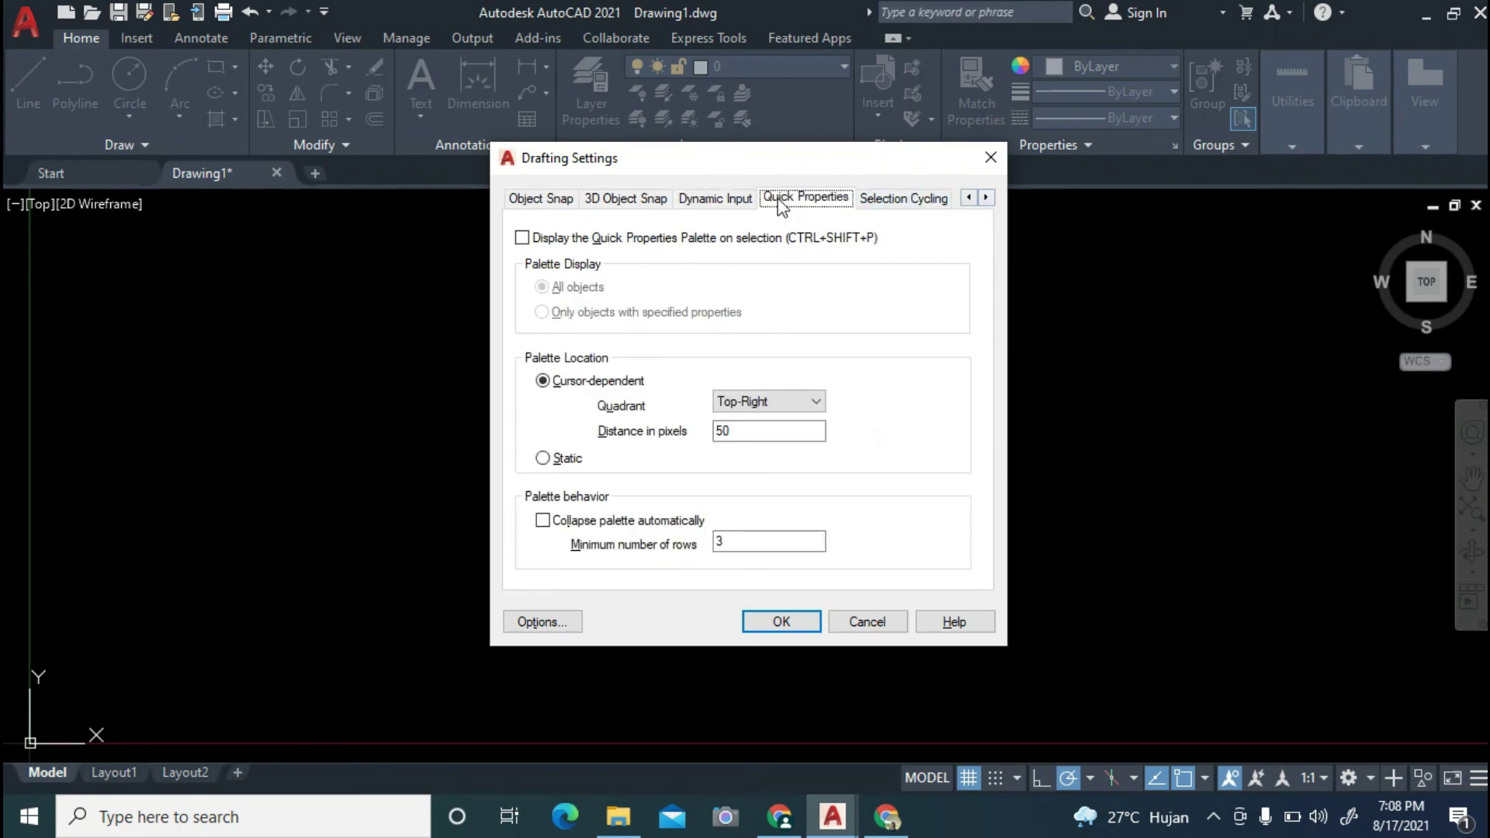
click(878, 200)
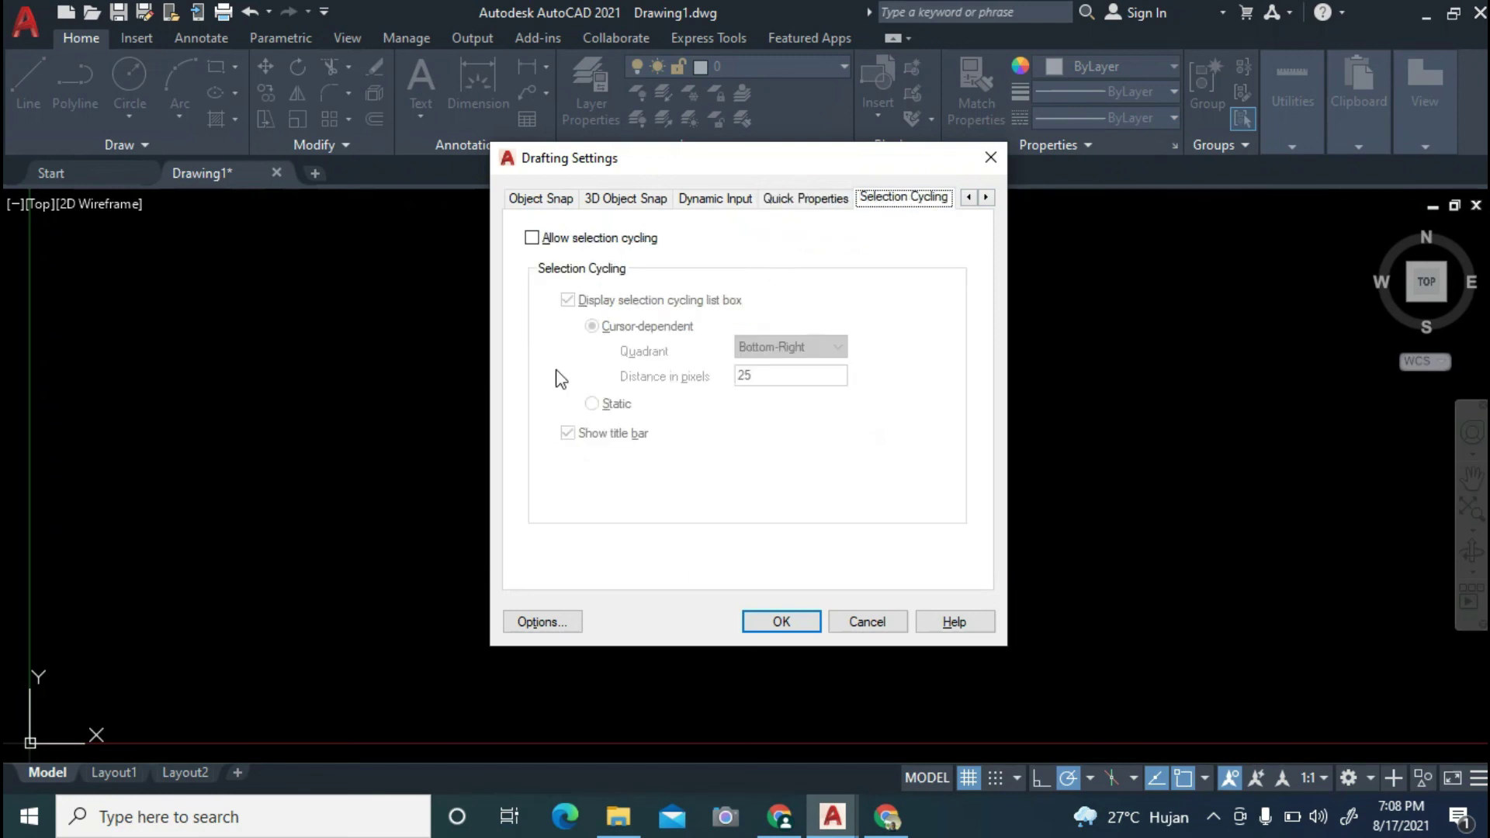
click(843, 200)
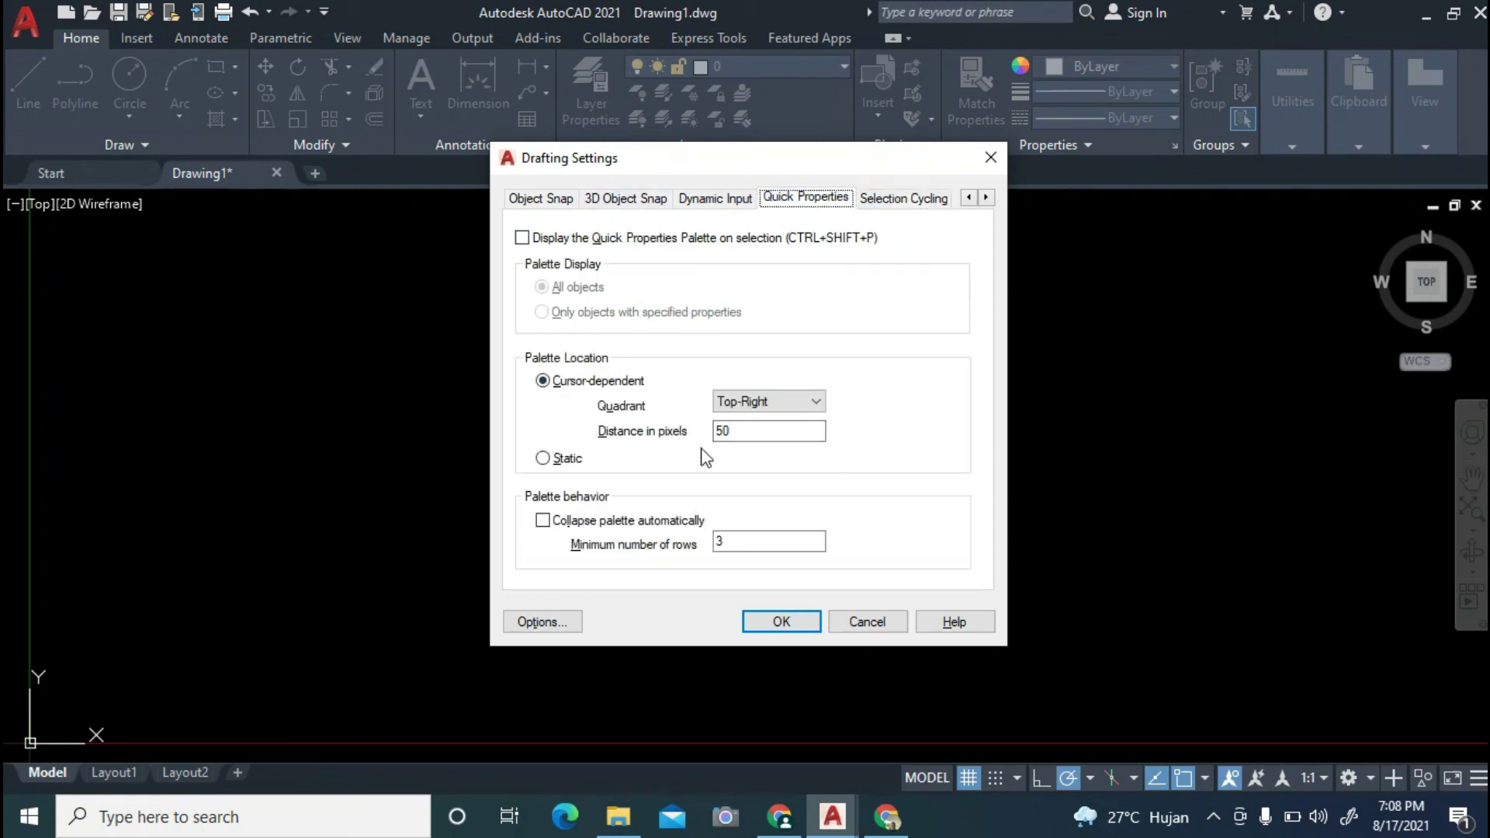
click(727, 202)
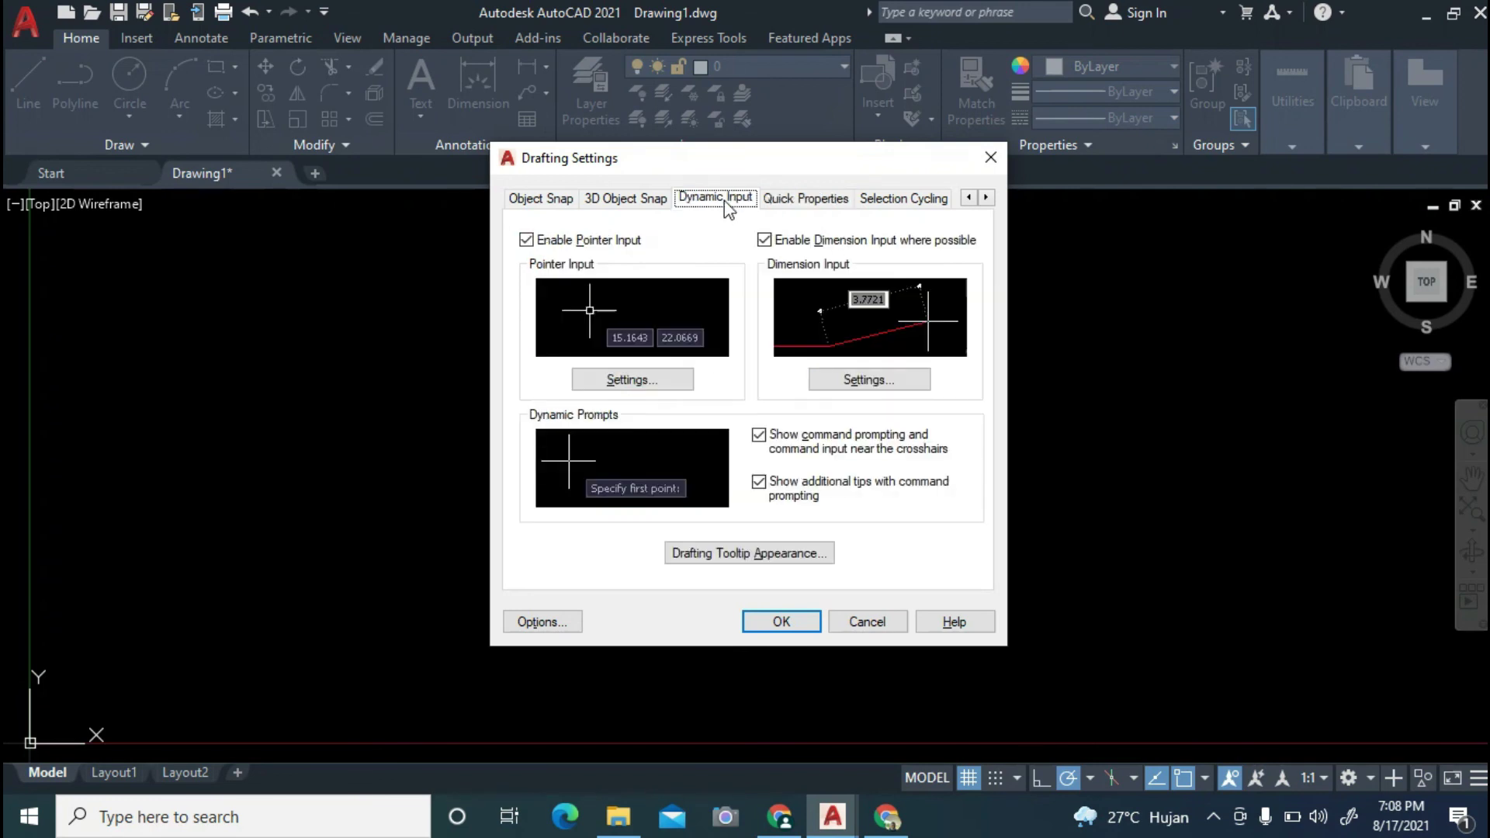
click(643, 204)
click(562, 203)
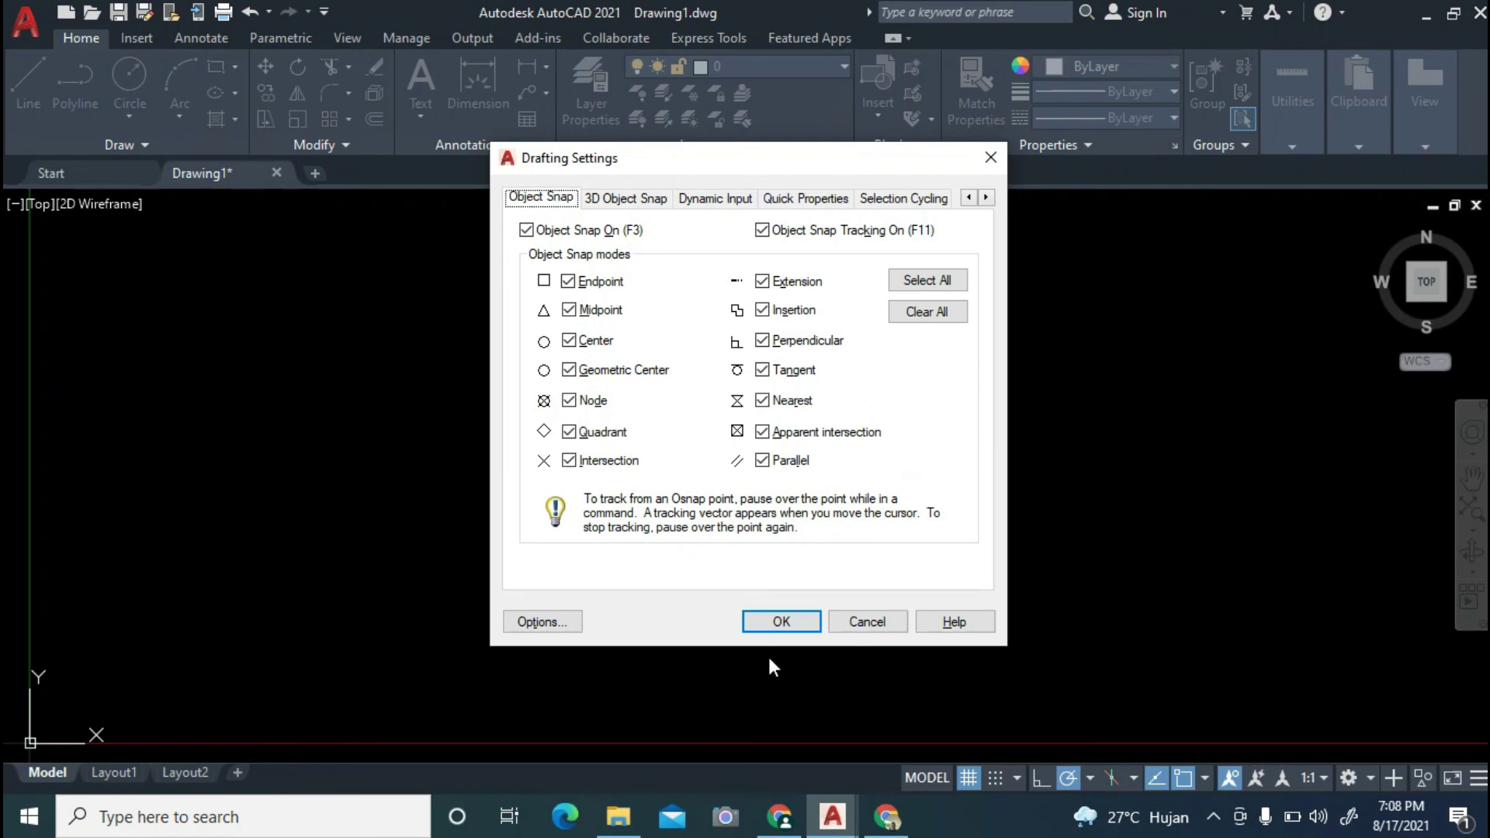
click(800, 617)
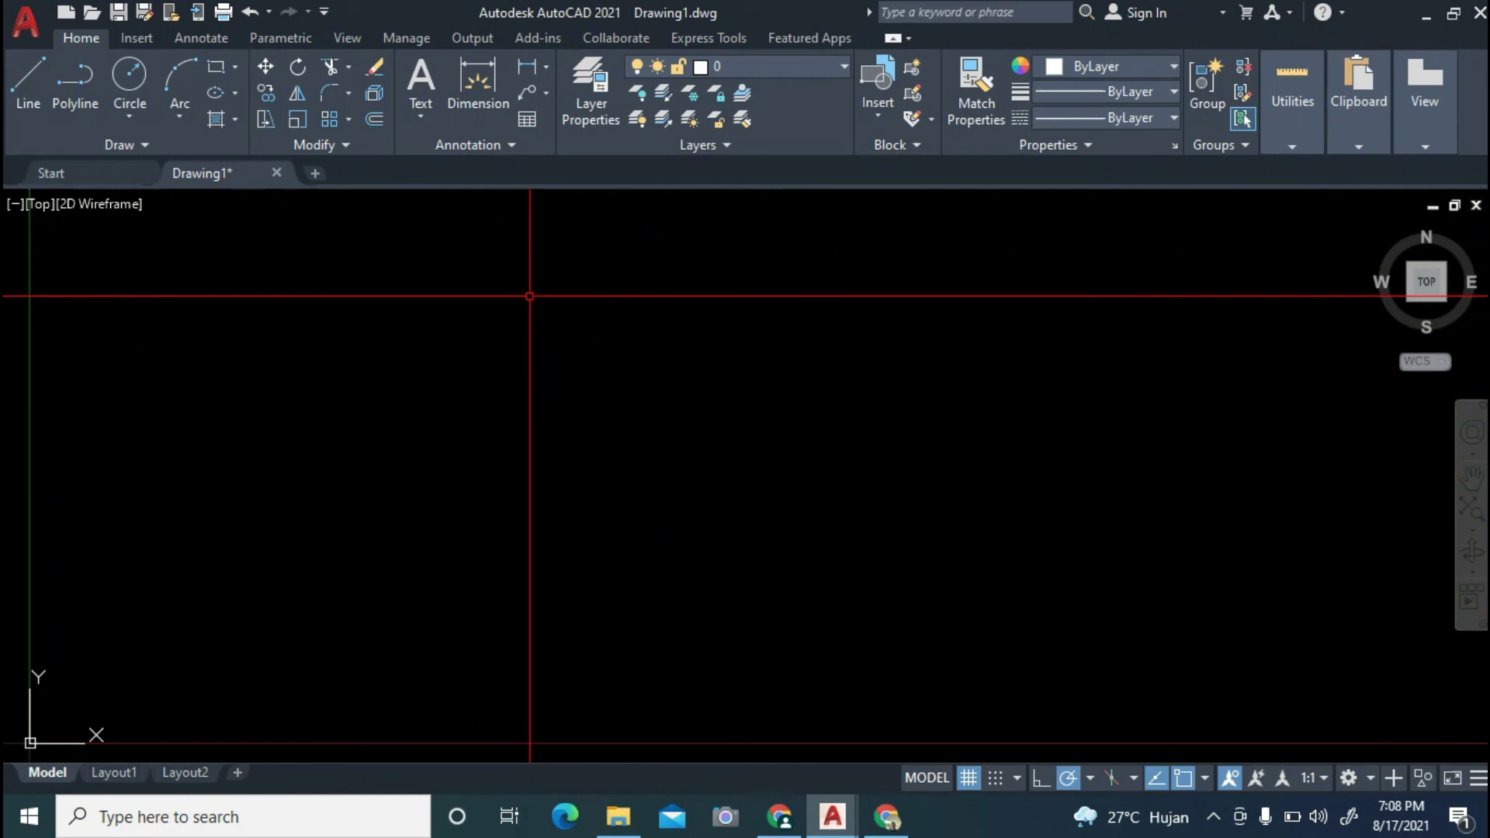
With Ortho (F8) on, draw a horizontal edge, a downward vertical edge, and a diagonal back to the start.
click(34, 93)
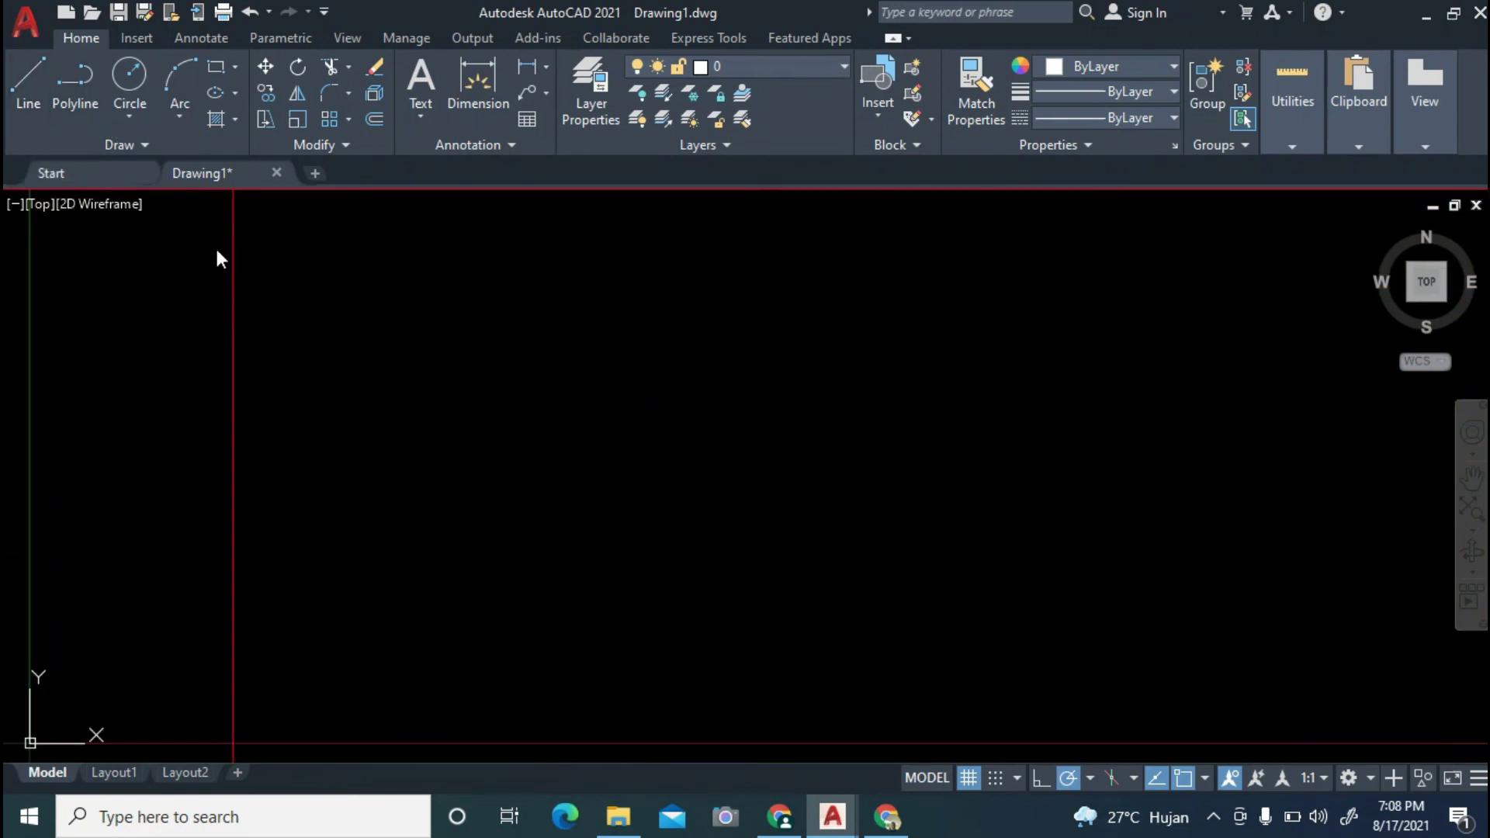
click(321, 397)
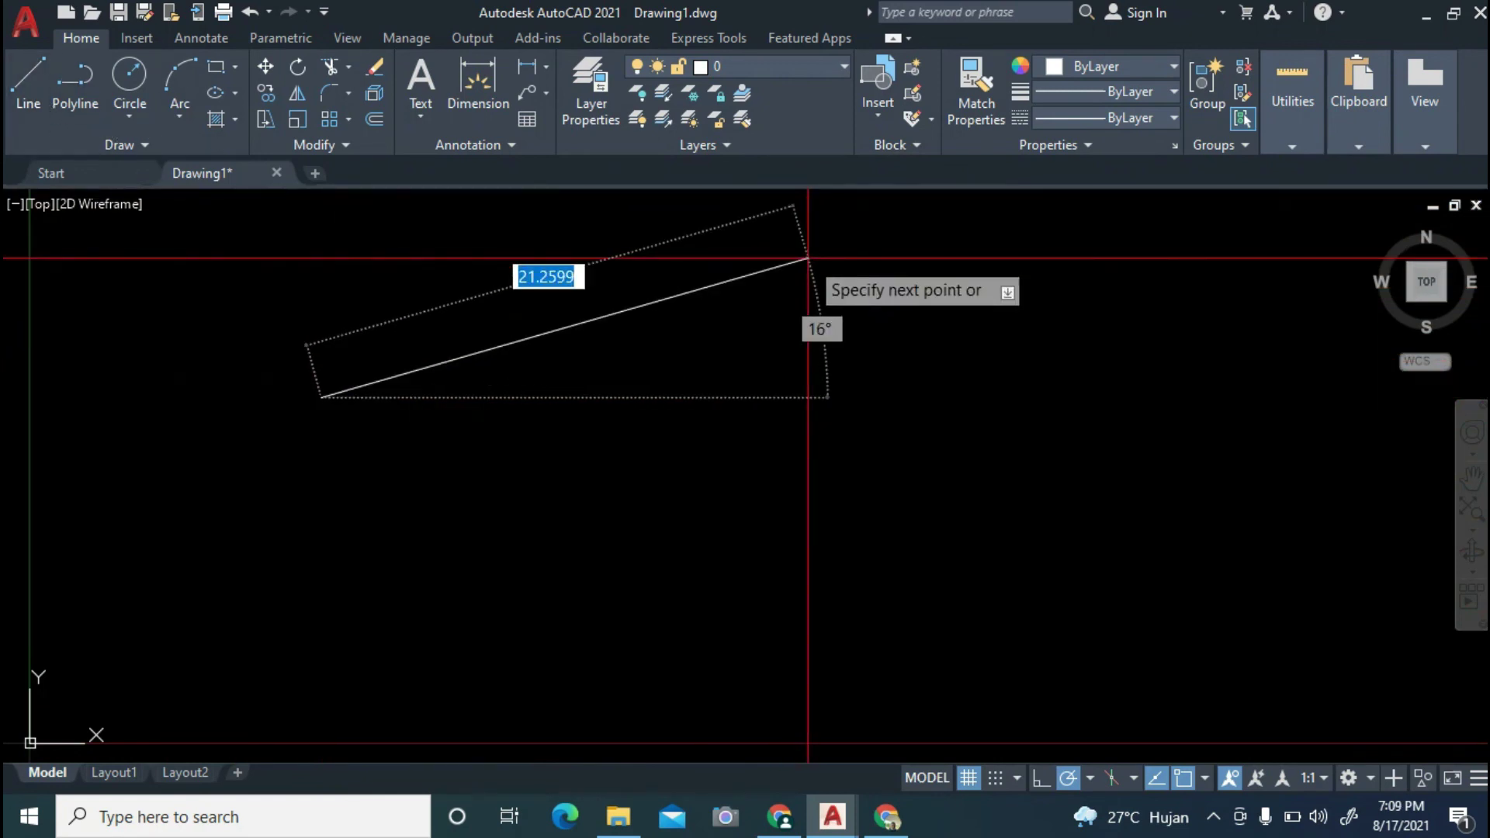
key(F8)
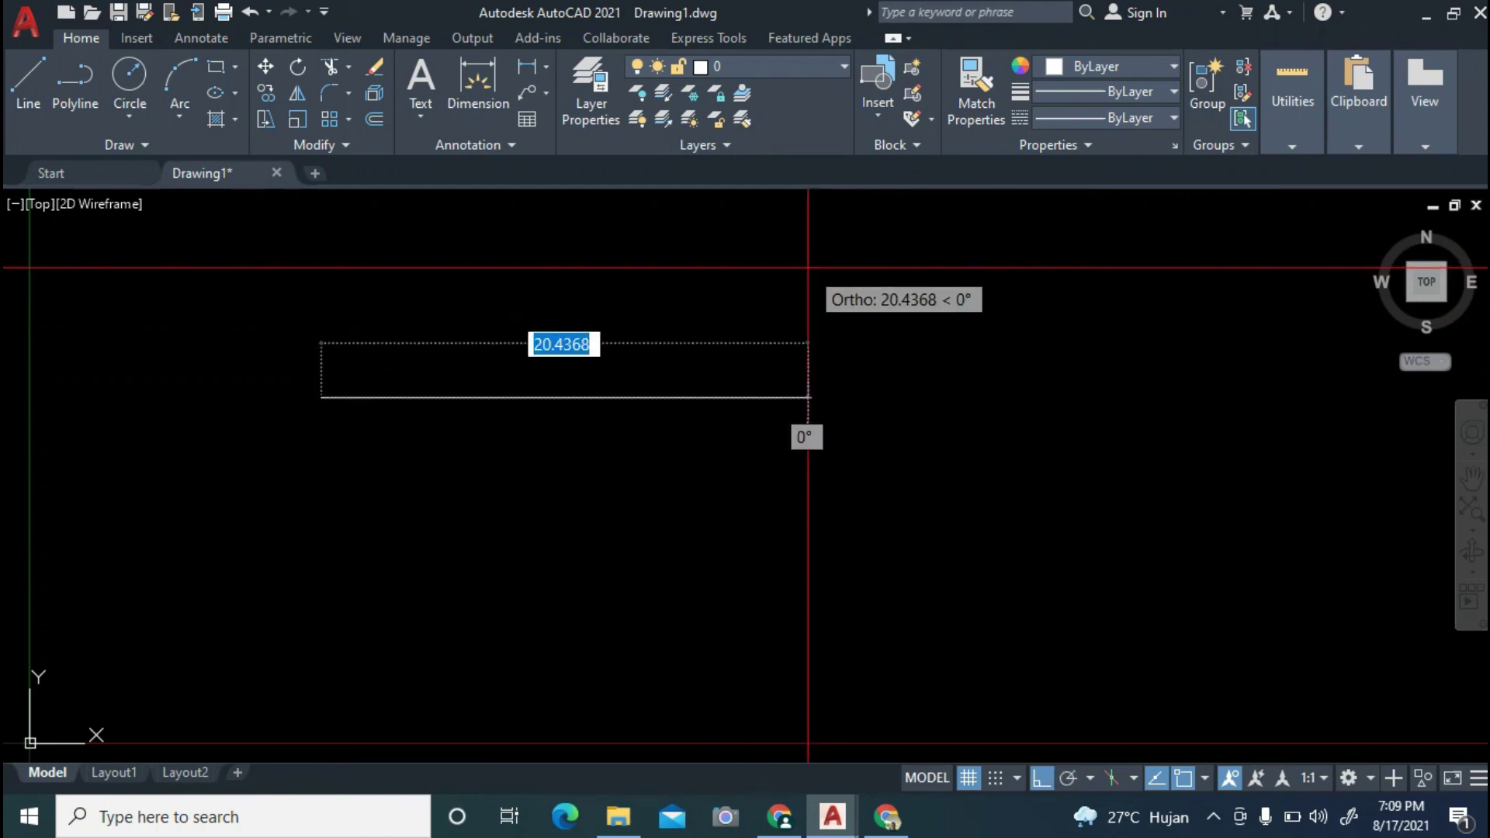
click(878, 392)
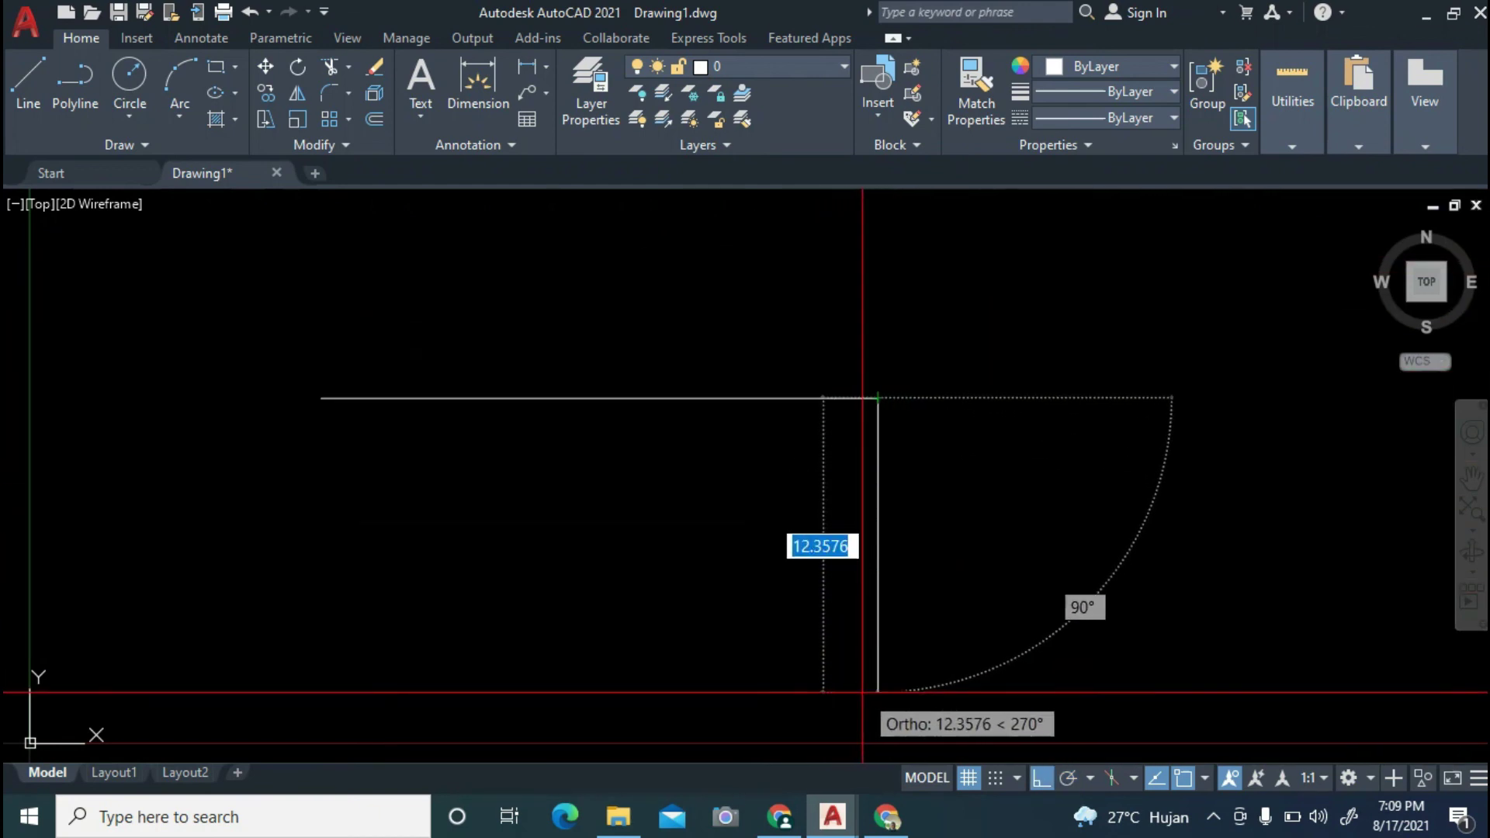
click(878, 694)
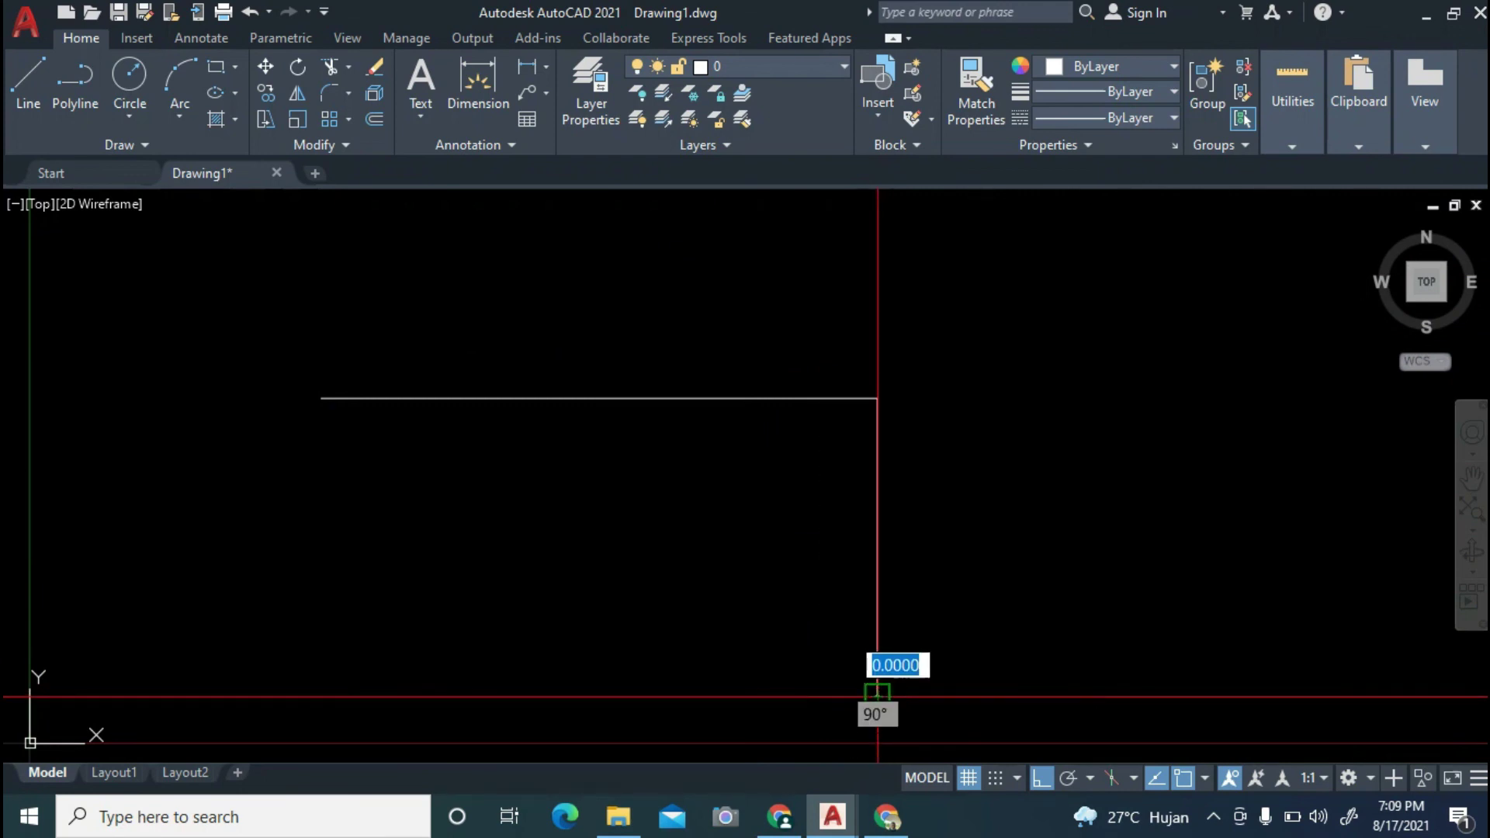
click(321, 398)
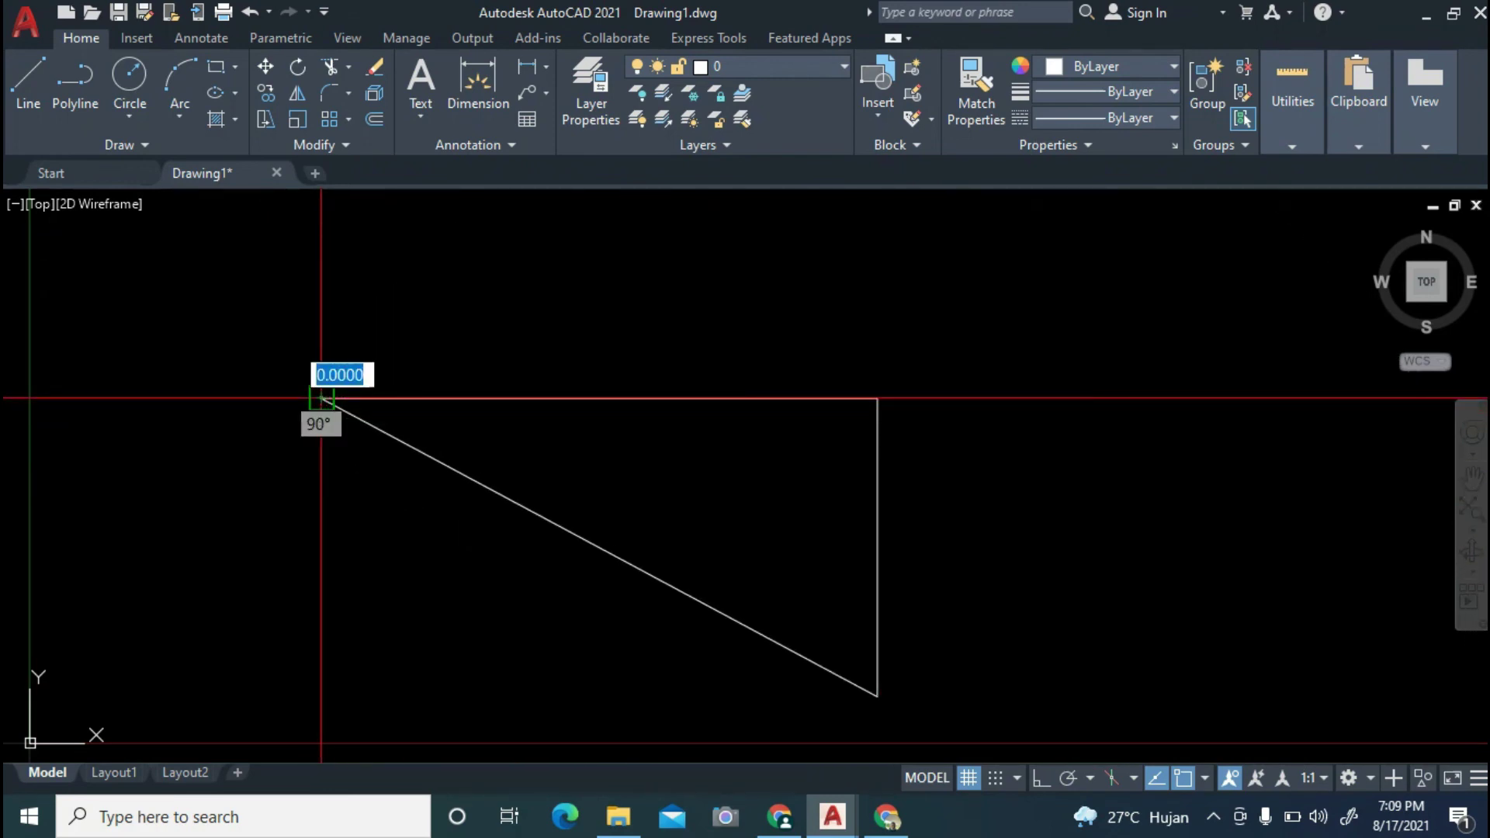
key(Return)
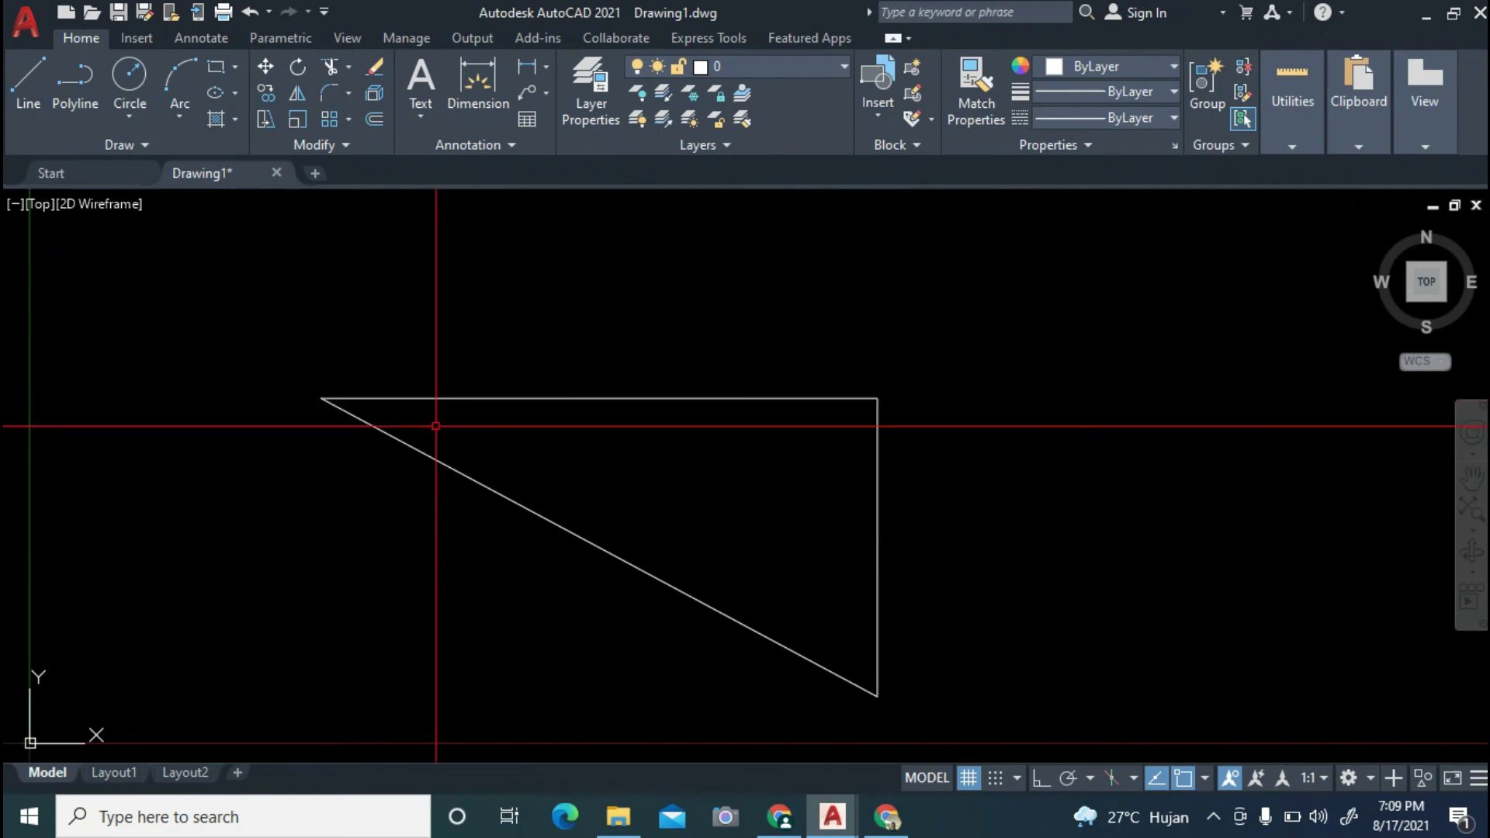